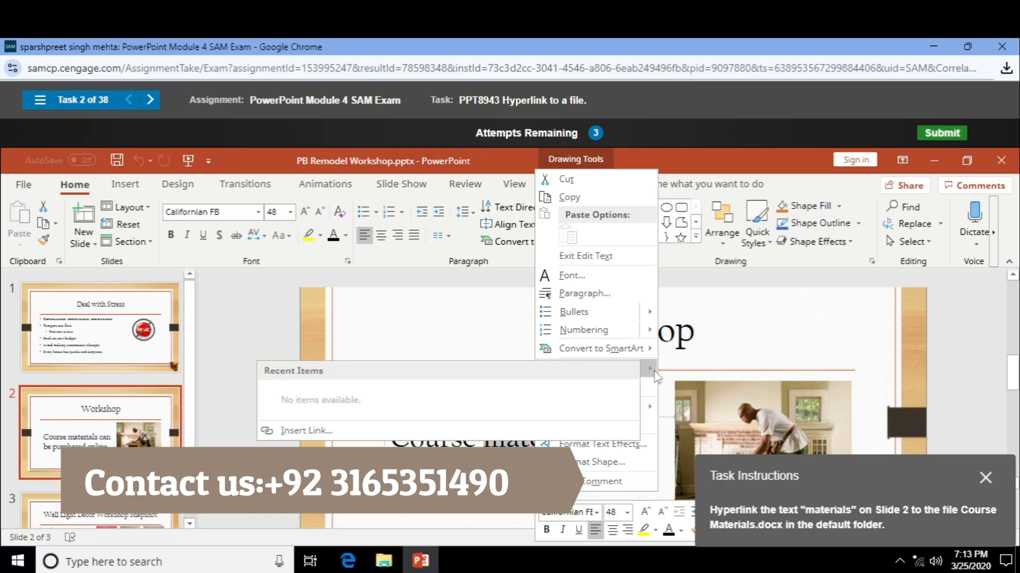
# - Link the word 'materials' on Slide 2 to Course Materials.docx in the Documents folder
pyautogui.click(428, 426)
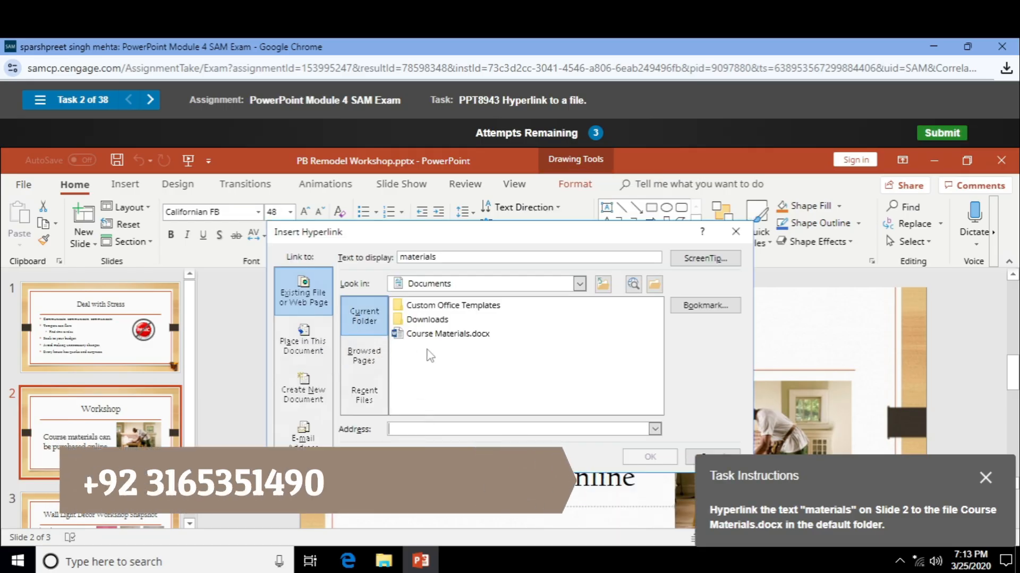
pyautogui.click(452, 334)
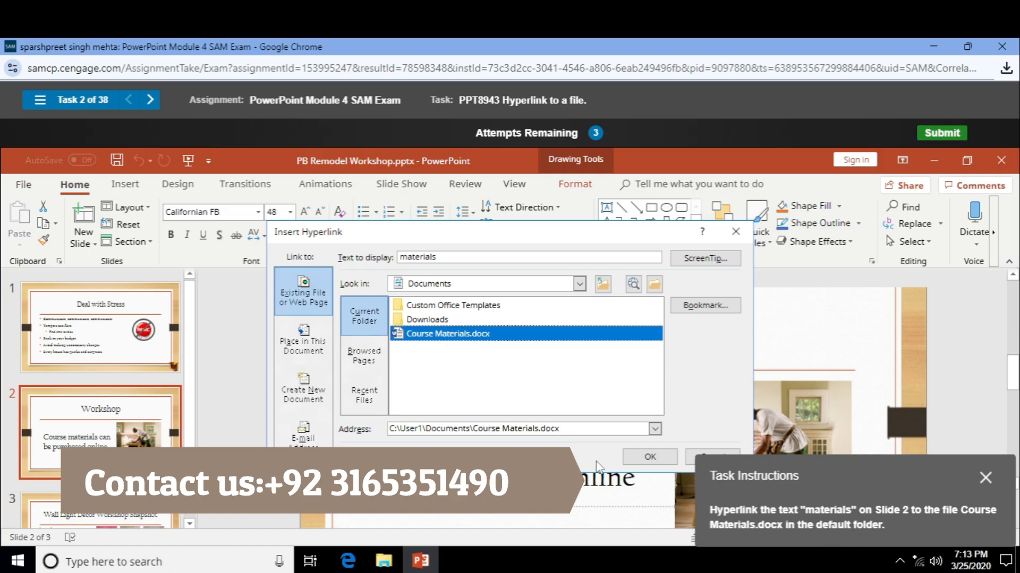
pyautogui.click(649, 457)
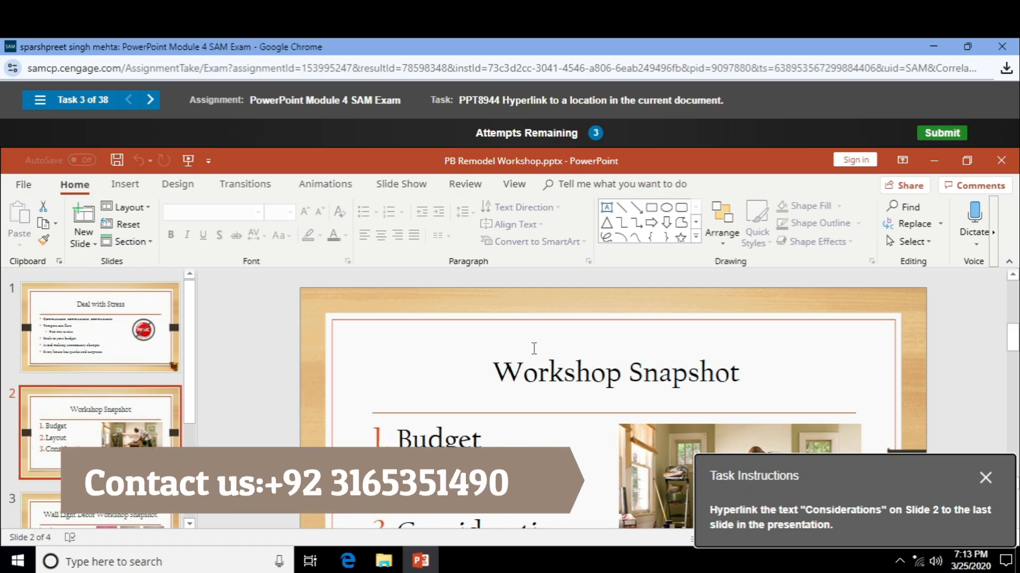
# - Link 'Considerations' on Slide 2 to the last slide, Remodel Analysis, as a place in this document
pyautogui.scroll(-2, 534, 349)
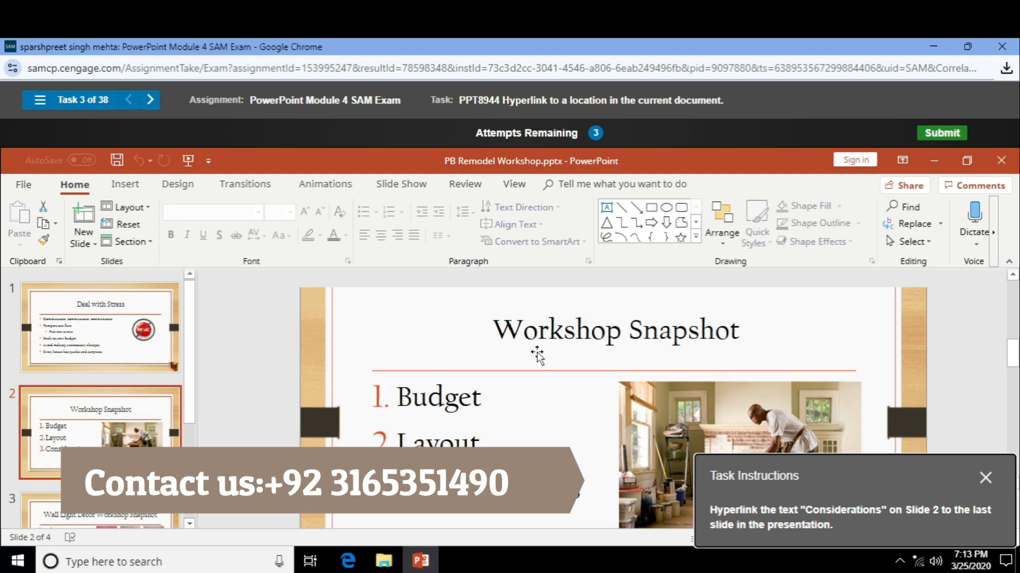
pyautogui.doubleClick(485, 484)
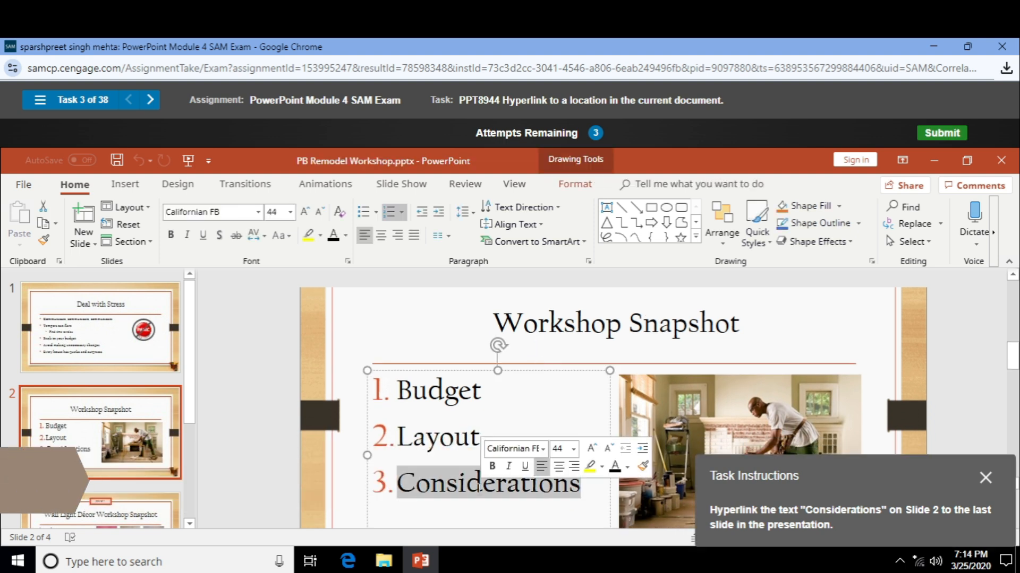
pyautogui.rightClick(482, 484)
pyautogui.moveTo(597, 367)
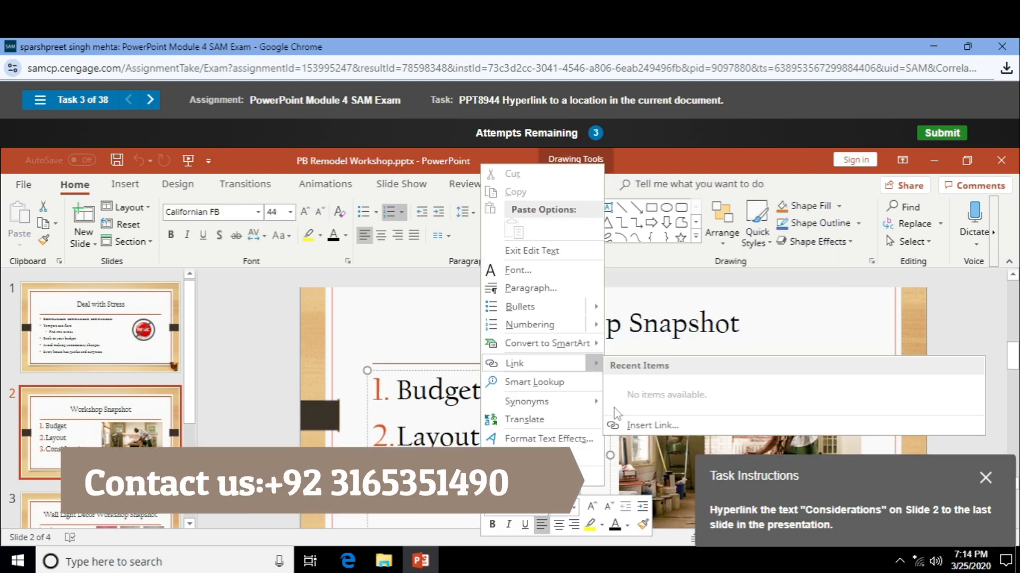
pyautogui.click(617, 422)
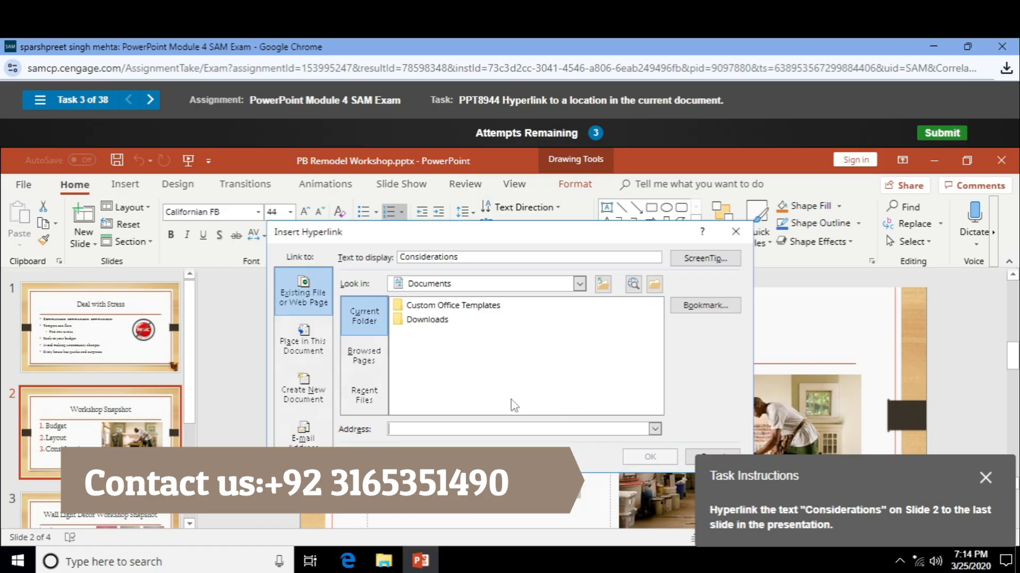
pyautogui.click(324, 345)
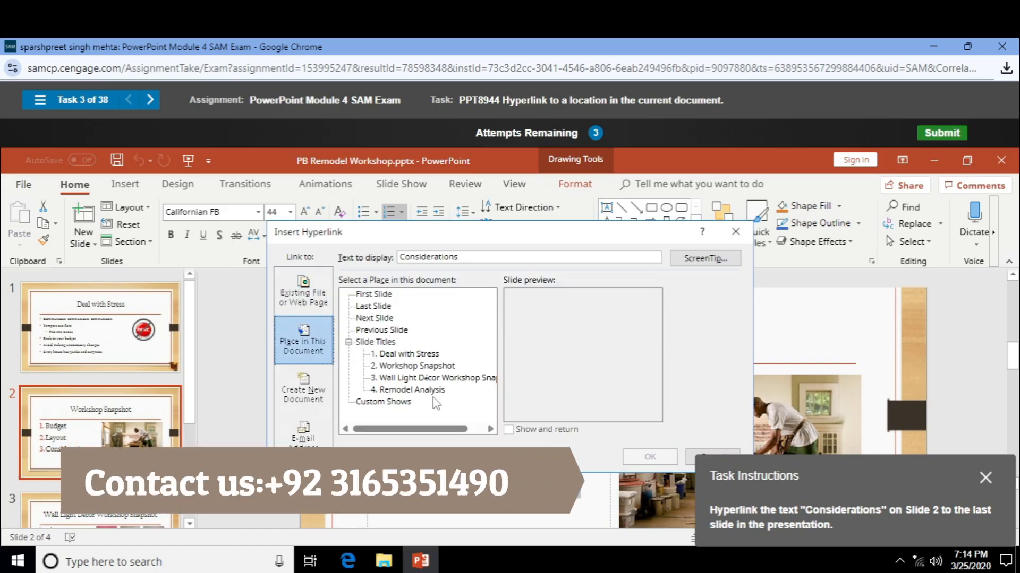
pyautogui.click(413, 390)
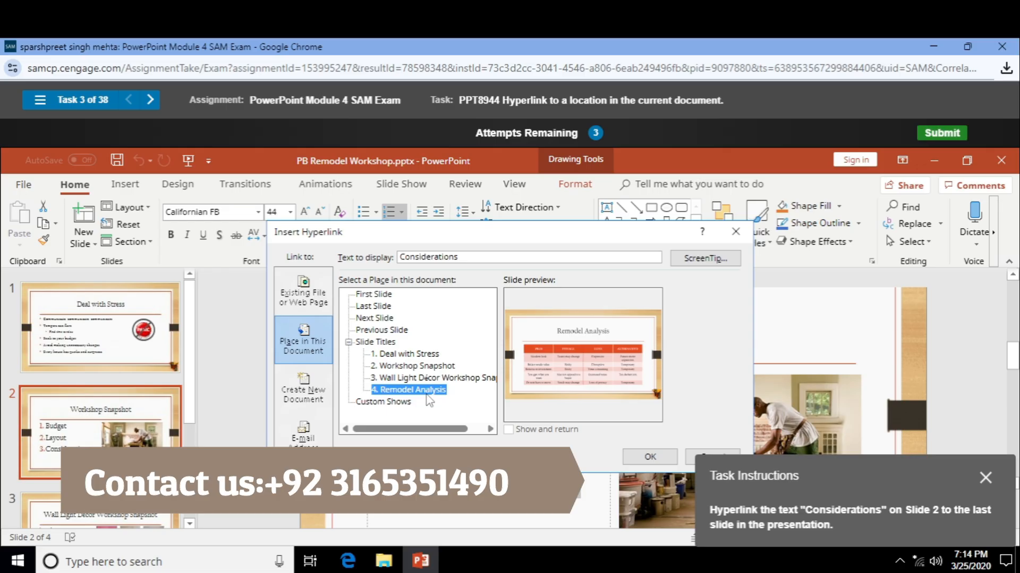
pyautogui.click(380, 307)
pyautogui.click(649, 456)
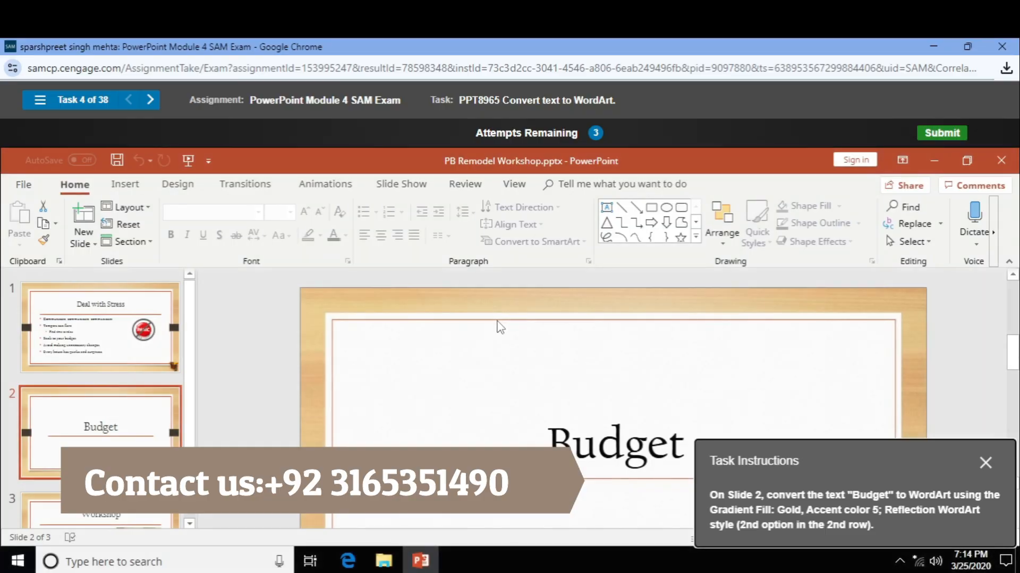
# - Apply the Gradient Fill: Gold, Accent color 5; Reflection WordArt style to the Budget box
pyautogui.scroll(-3, 498, 324)
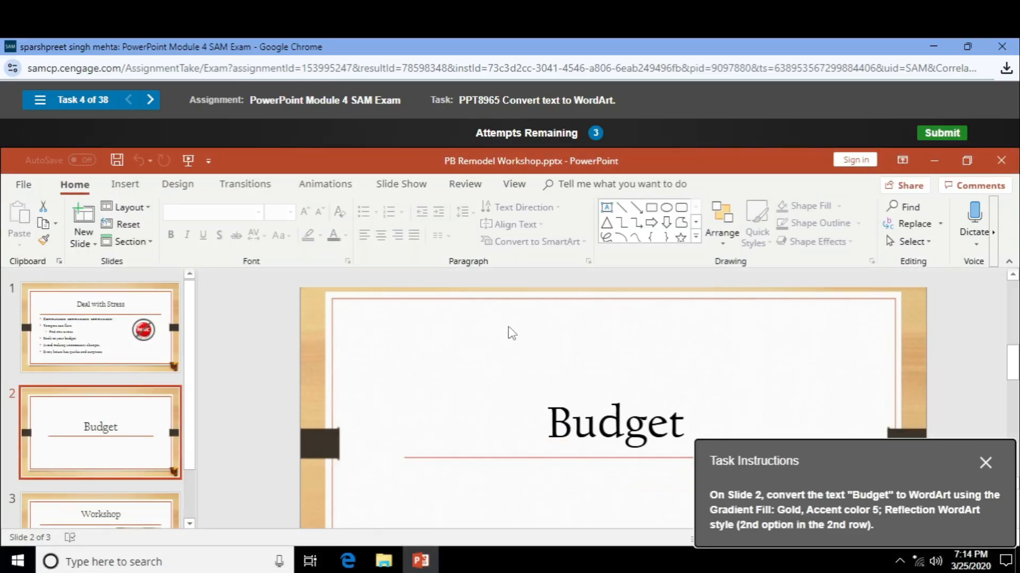
pyautogui.doubleClick(581, 411)
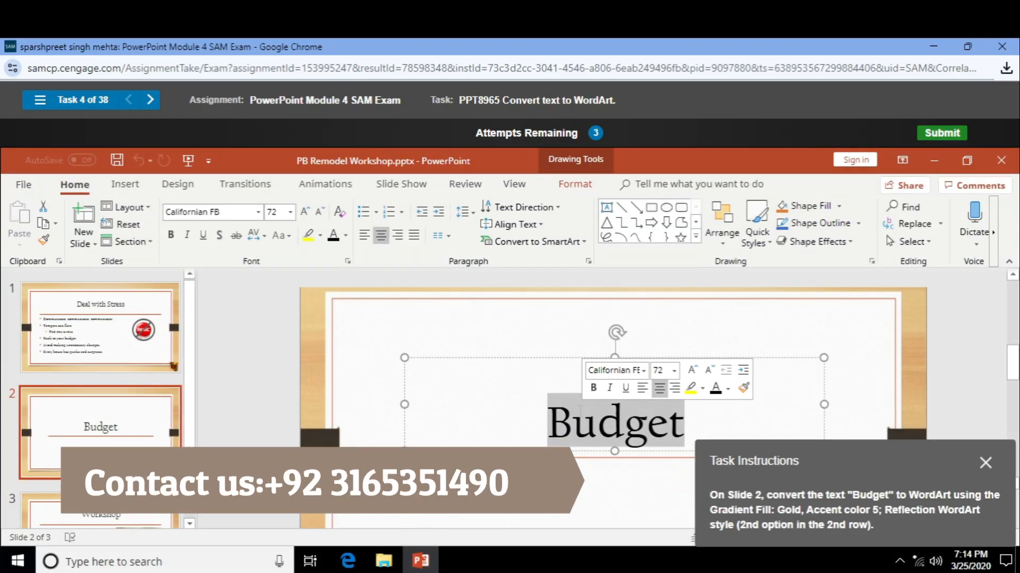
pyautogui.click(555, 357)
pyautogui.click(575, 184)
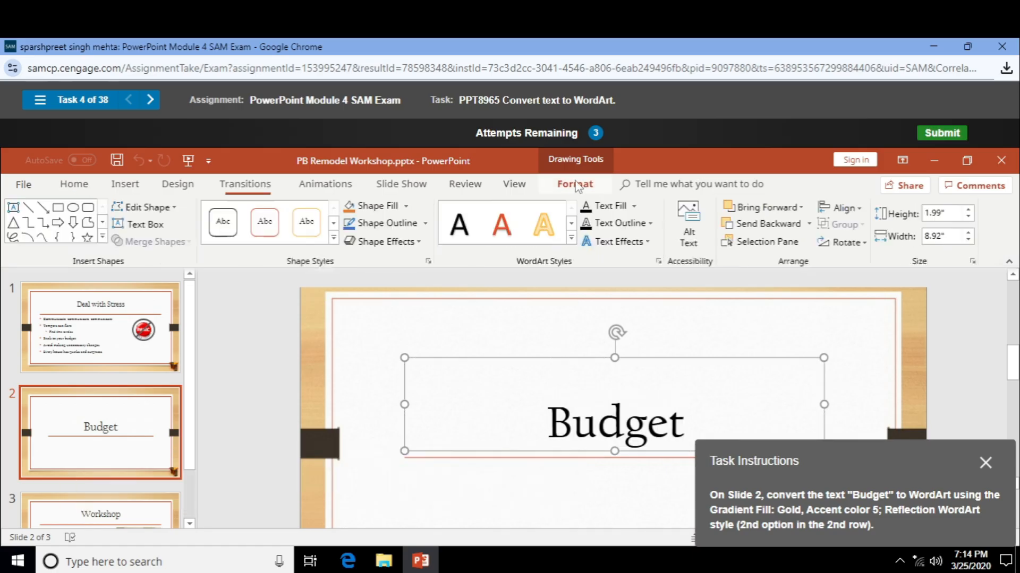
pyautogui.click(572, 240)
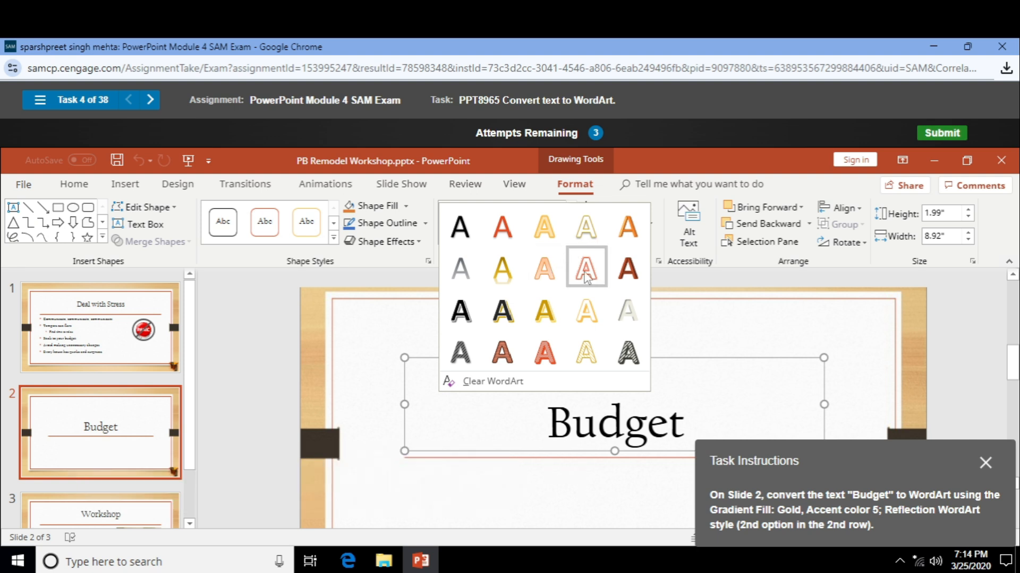
pyautogui.click(512, 271)
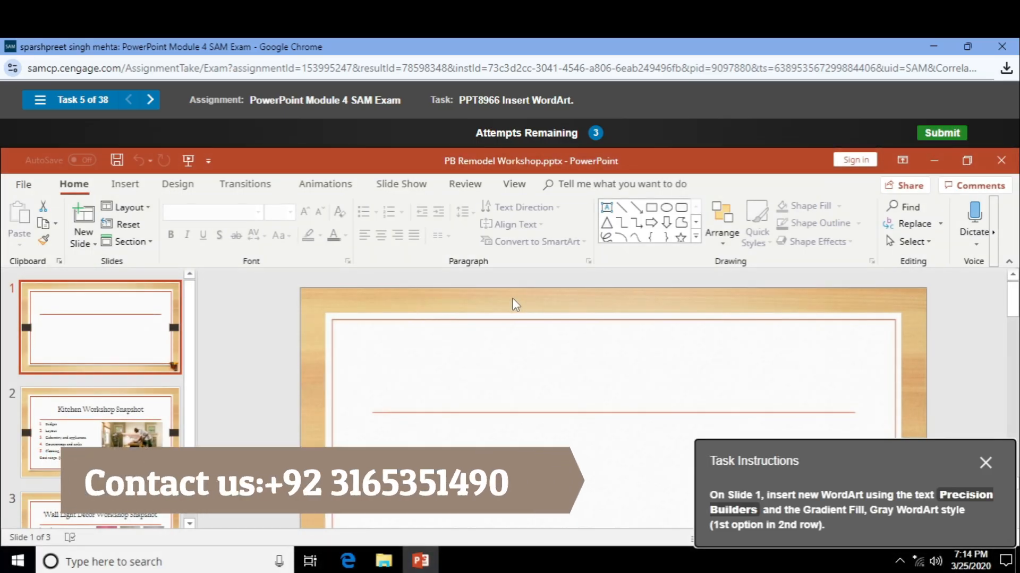
# - Insert Gradient Fill, Gray WordArt on Slide 1 and type 'Precision Builders'
pyautogui.click(133, 186)
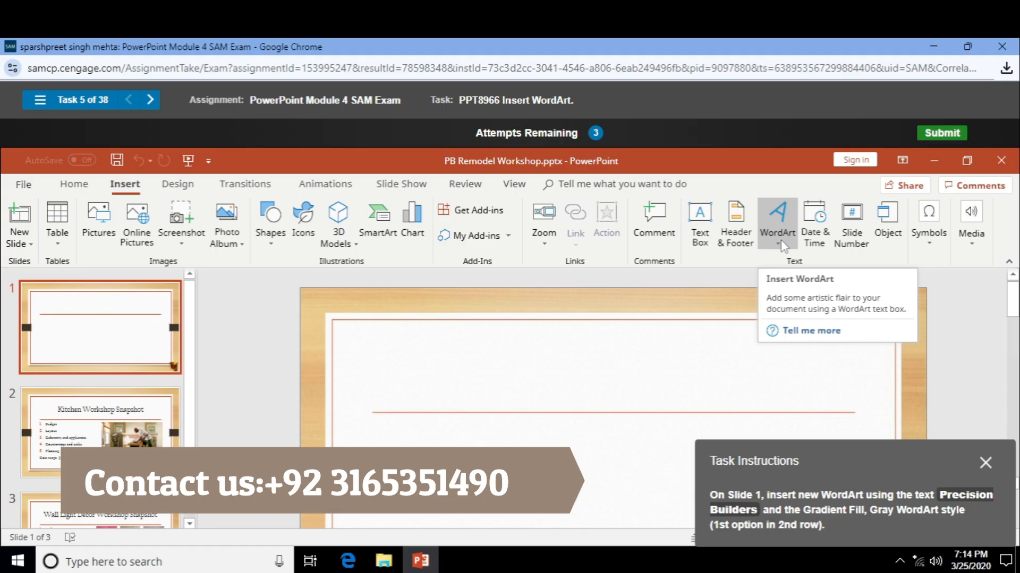
pyautogui.click(778, 241)
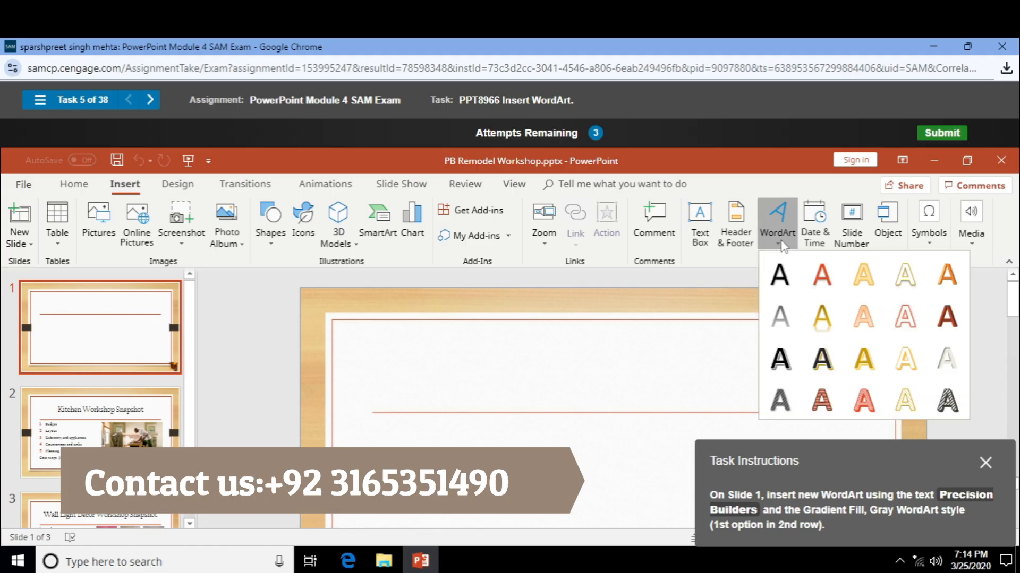
pyautogui.click(781, 317)
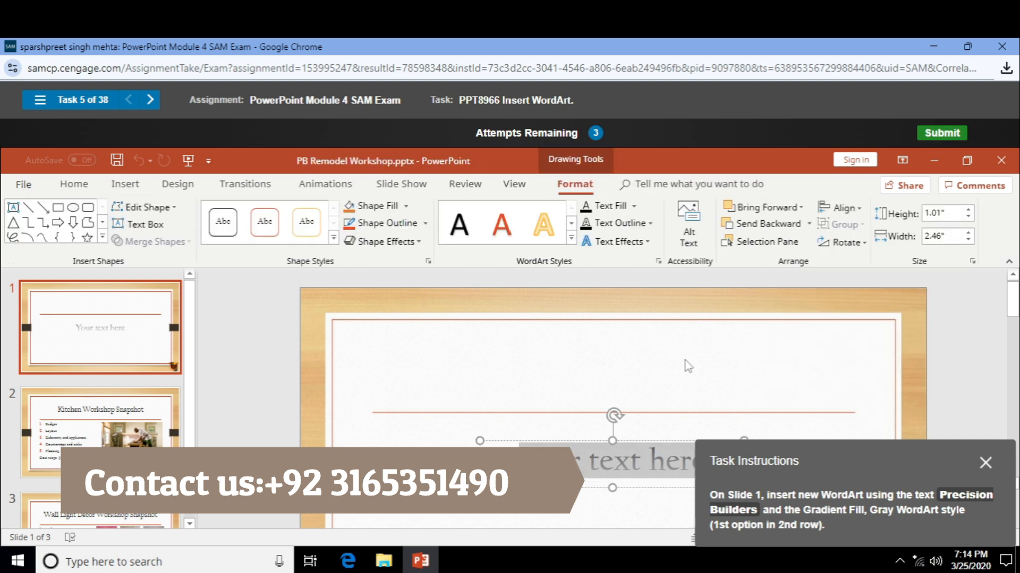
pyautogui.write('Precision Bui')
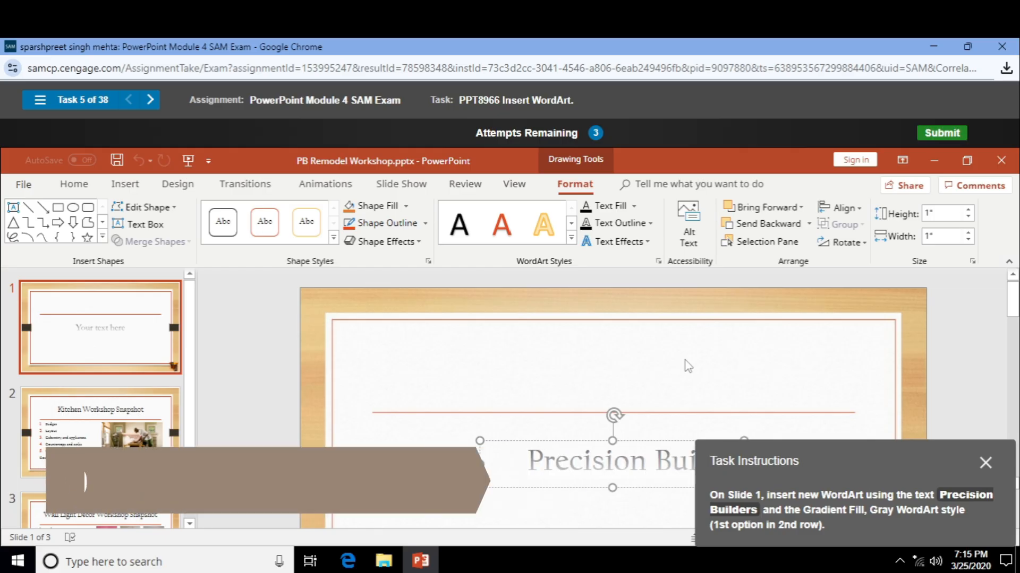
pyautogui.write('lders')
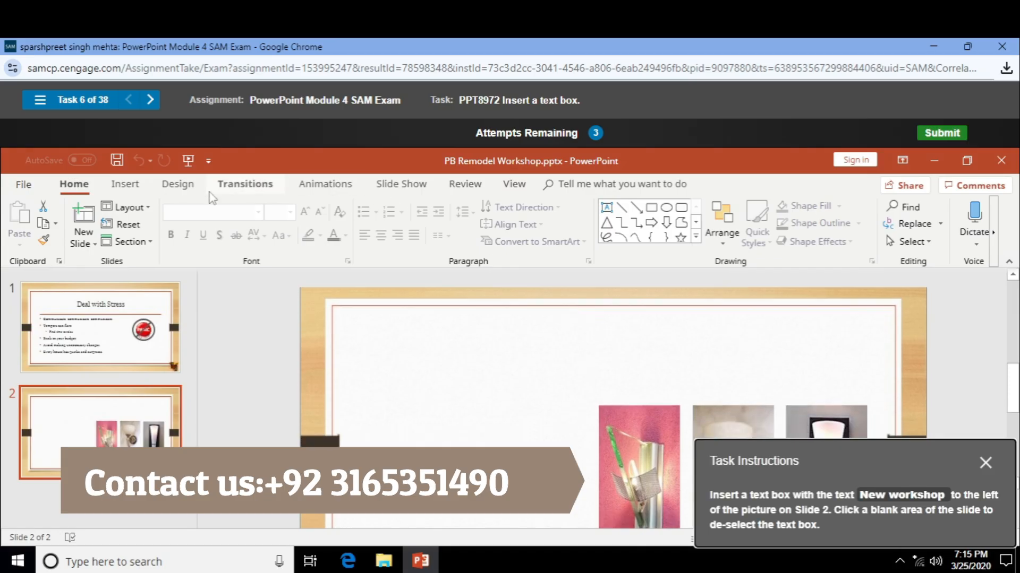
# - Place a text box left of the Slide 2 pictures containing 'New workshop'
pyautogui.click(125, 185)
pyautogui.click(700, 222)
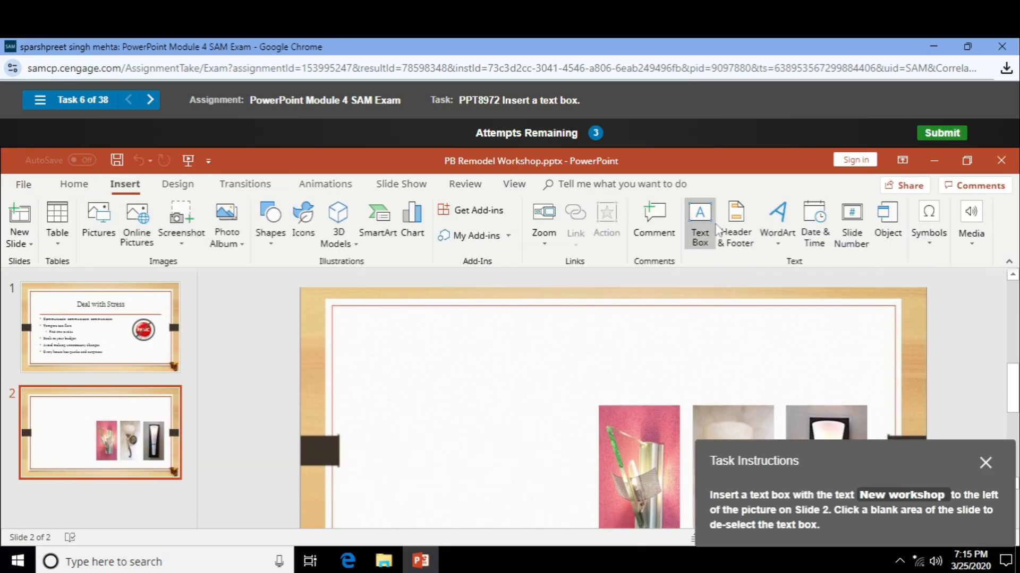
pyautogui.click(433, 426)
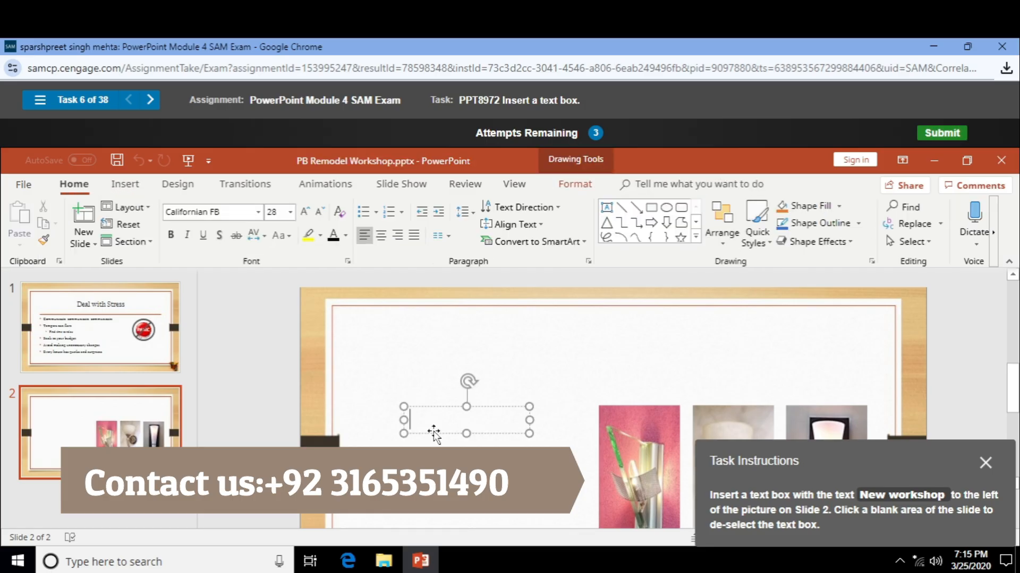
pyautogui.write('New workshop')
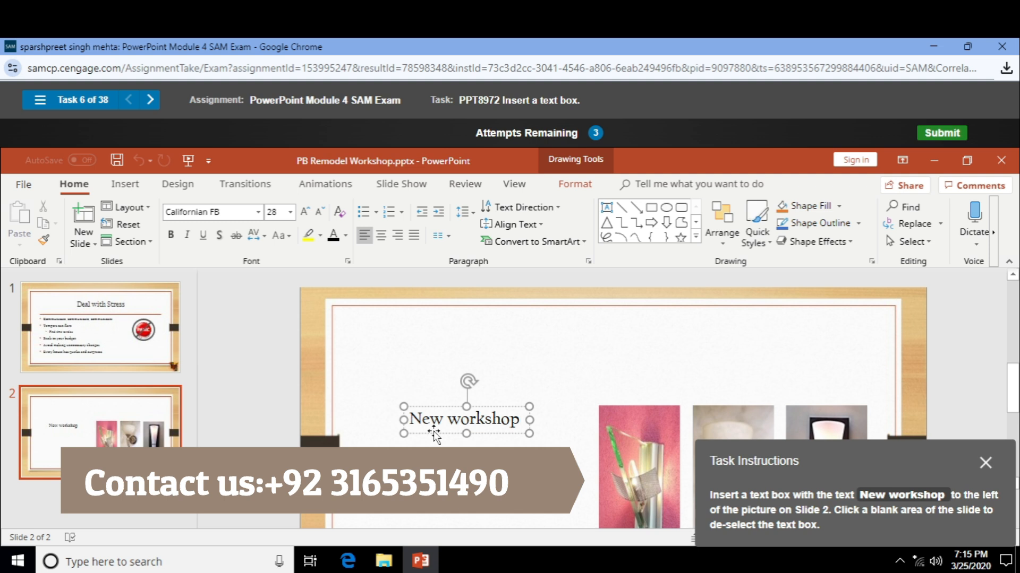
pyautogui.click(665, 392)
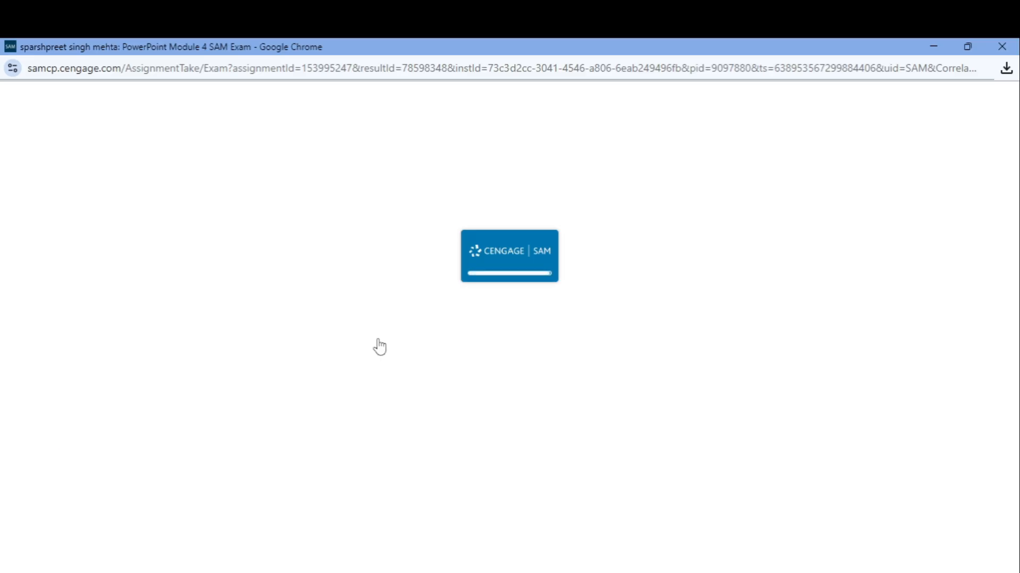
# - Set the sink picture's animation trigger to On Click of Content Placeholder 3
pyautogui.scroll(-2, 378, 340)
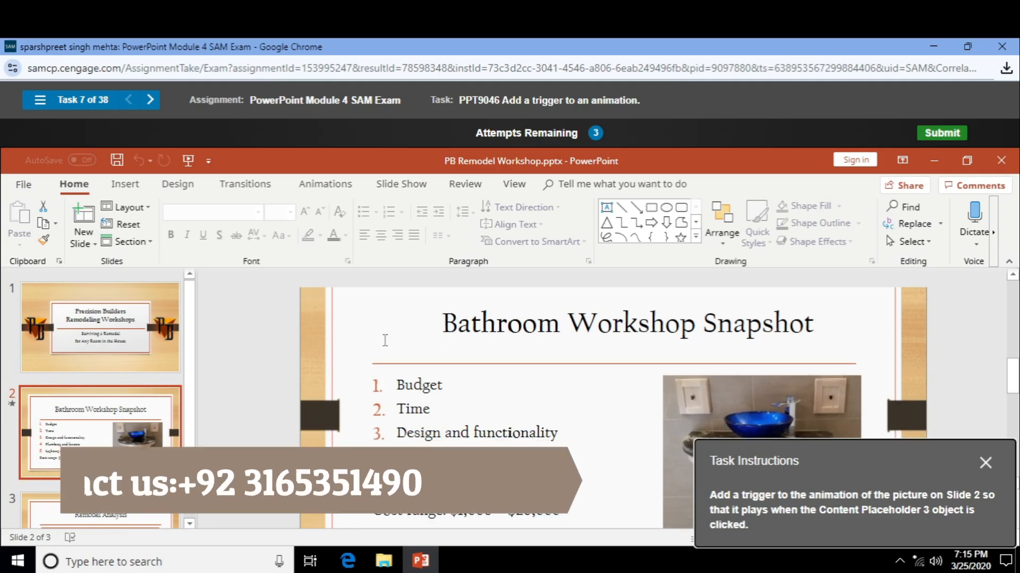
pyautogui.click(779, 404)
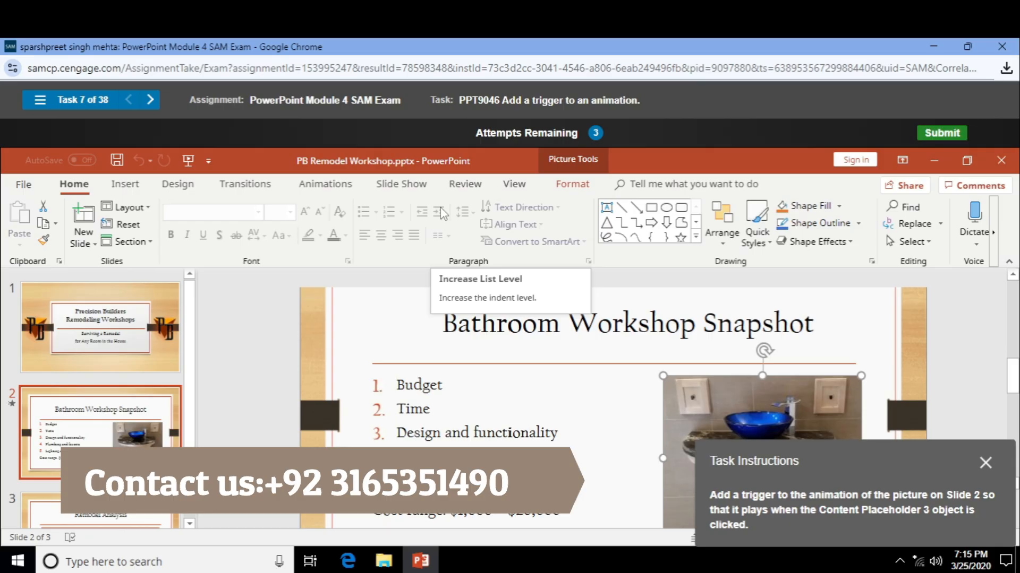
pyautogui.click(297, 184)
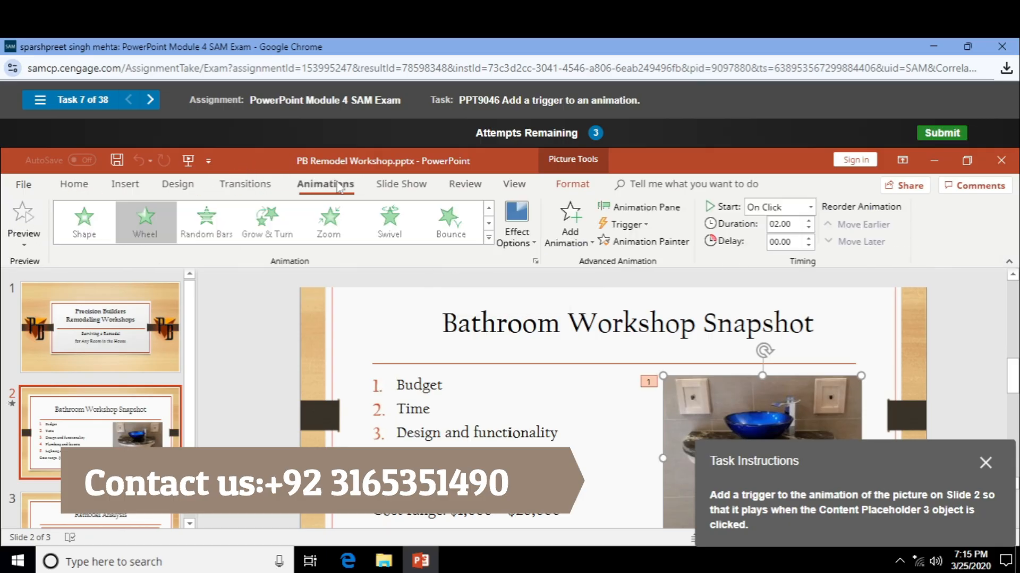
pyautogui.click(648, 228)
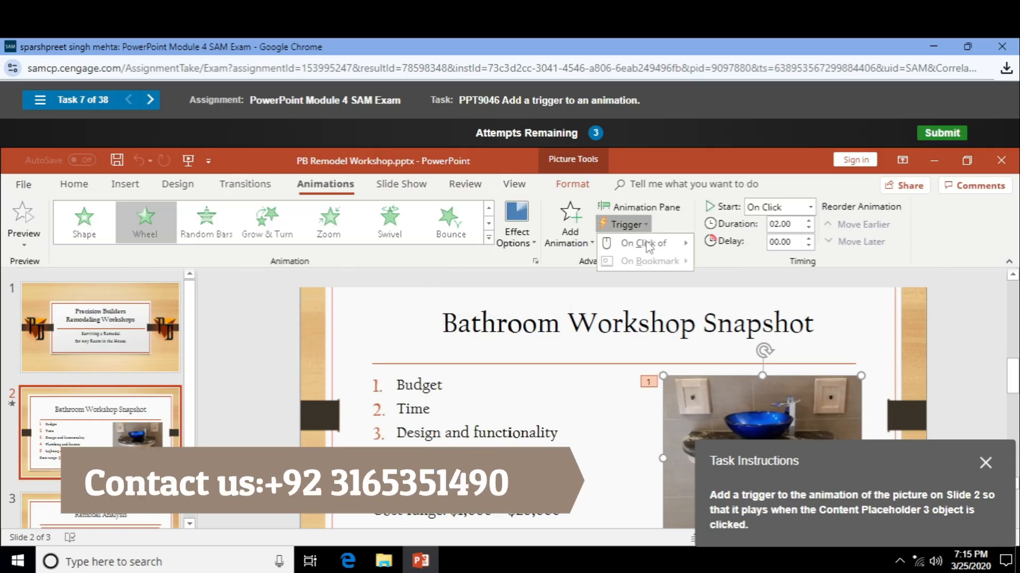
pyautogui.moveTo(648, 247)
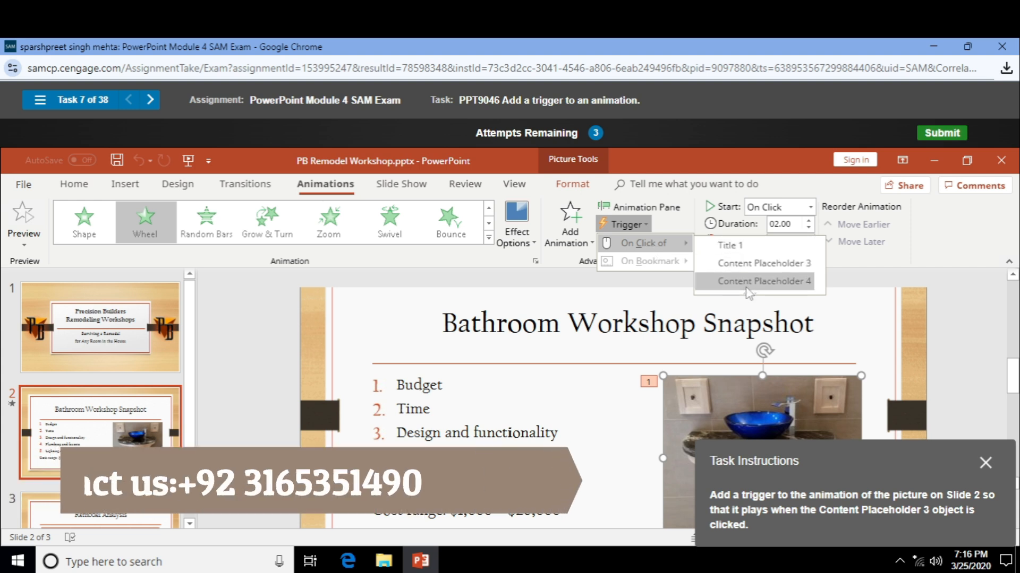
pyautogui.click(747, 262)
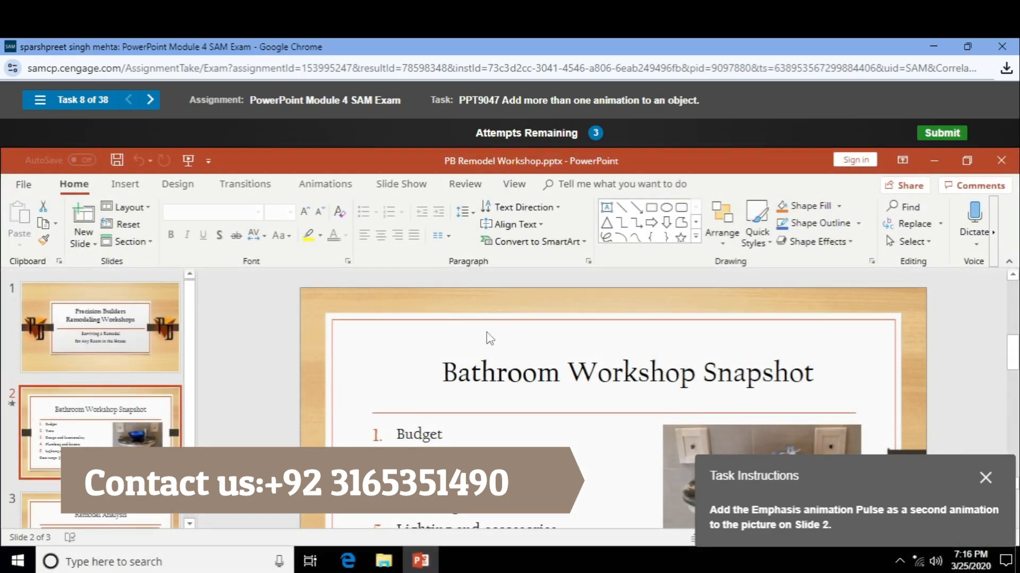
# - Select the sink picture and expand its animation gallery down to the Emphasis effects
pyautogui.scroll(-1, 574, 368)
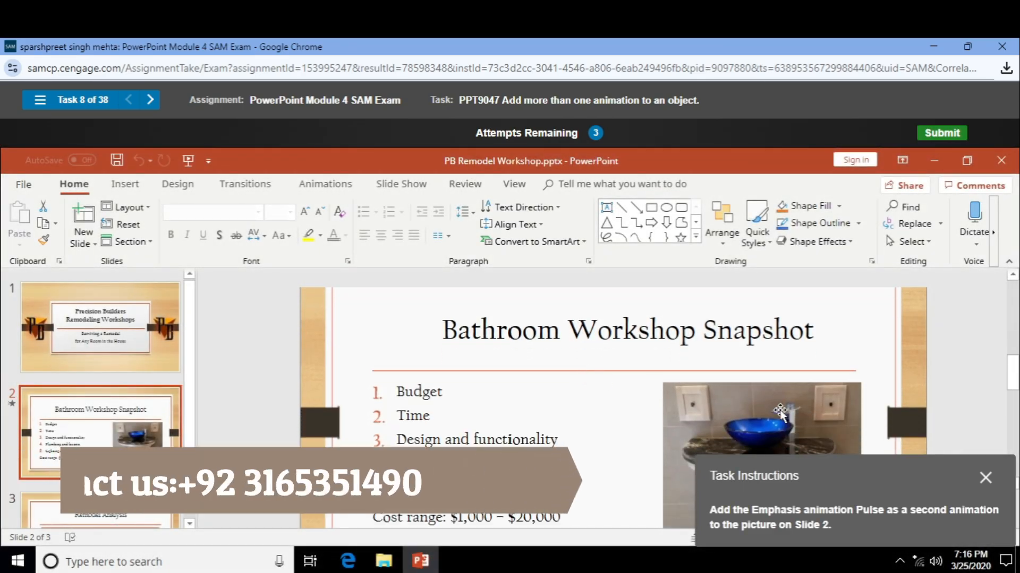
pyautogui.click(780, 411)
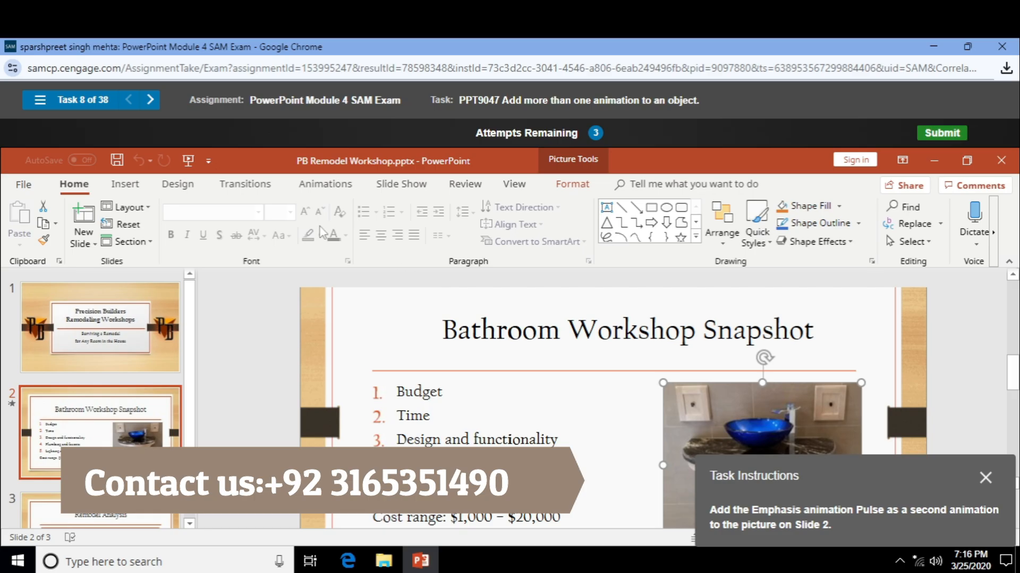
pyautogui.click(325, 184)
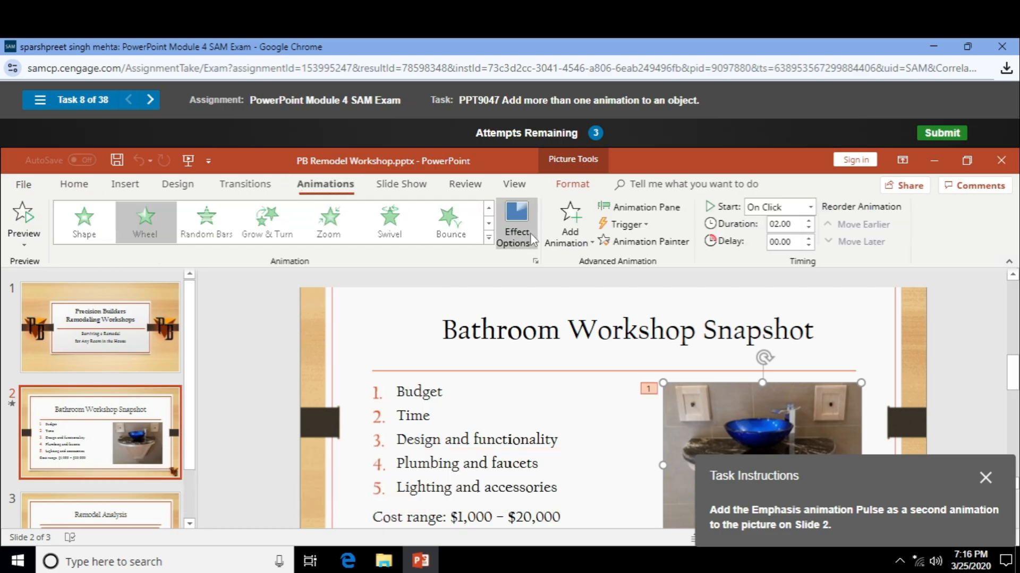
pyautogui.click(488, 236)
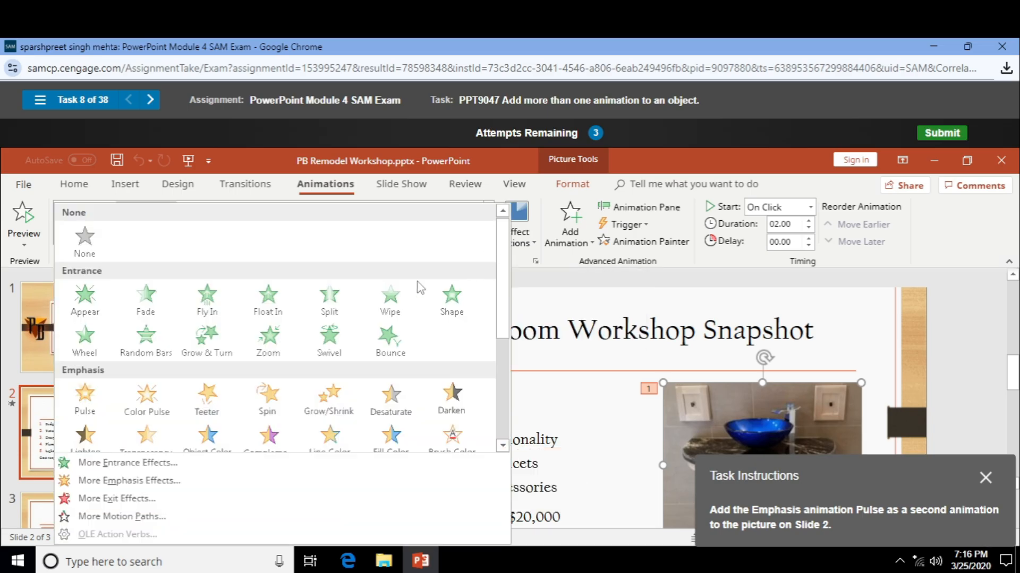
pyautogui.scroll(-2, 210, 325)
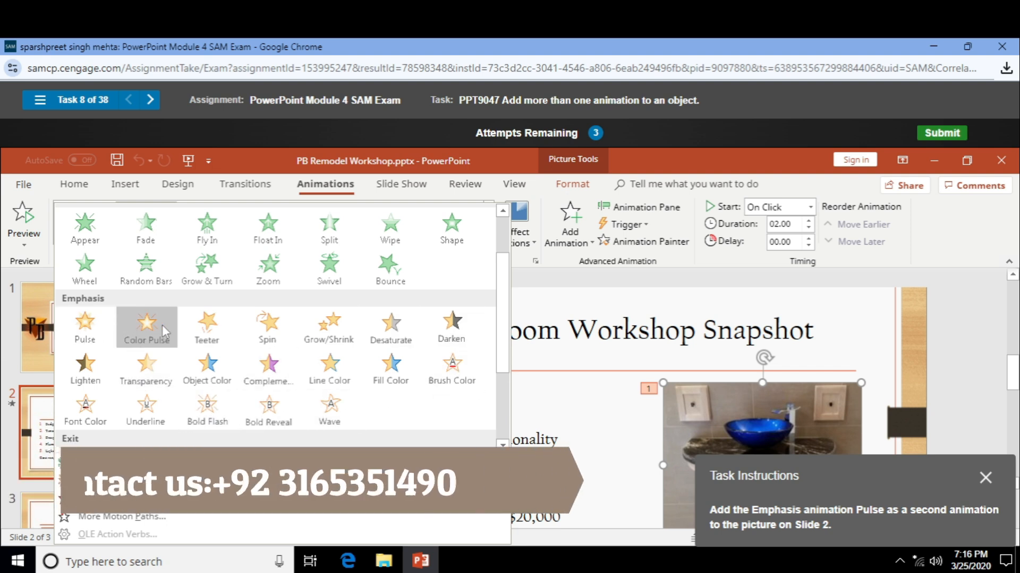
# - Apply Pulse, then after the incorrect result retry and add Pulse through Add Animation
pyautogui.click(85, 327)
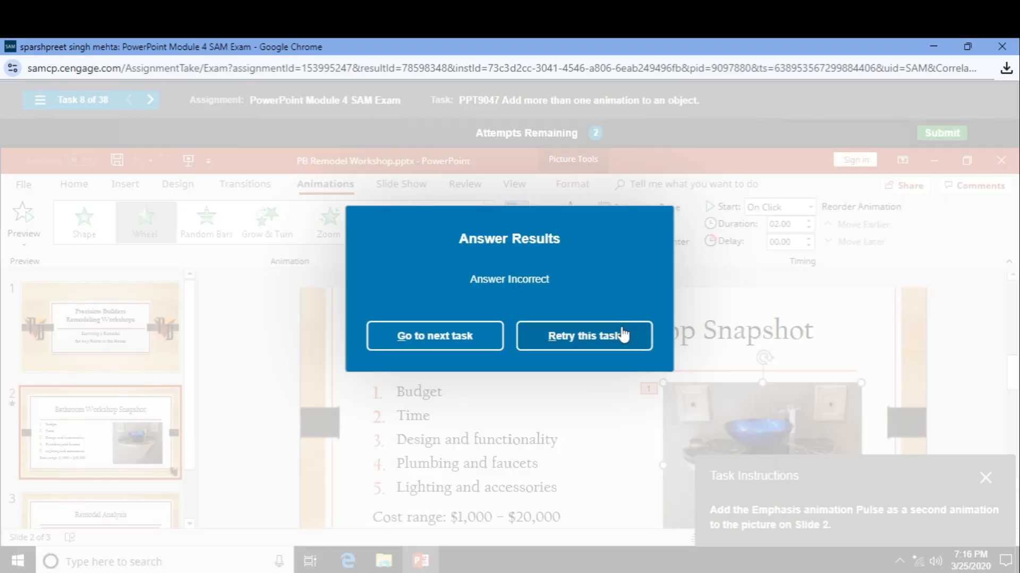
pyautogui.click(610, 350)
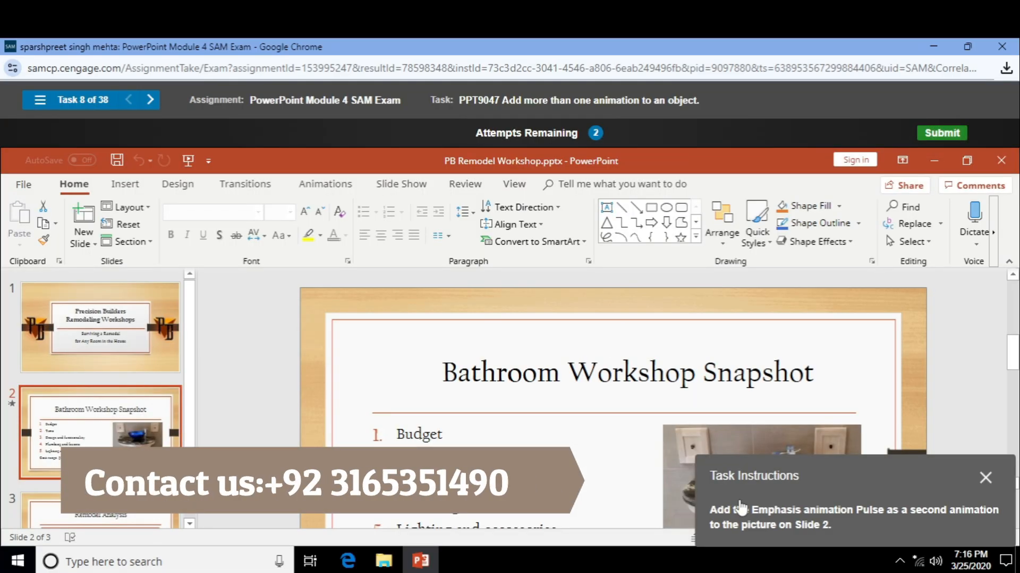
pyautogui.click(685, 433)
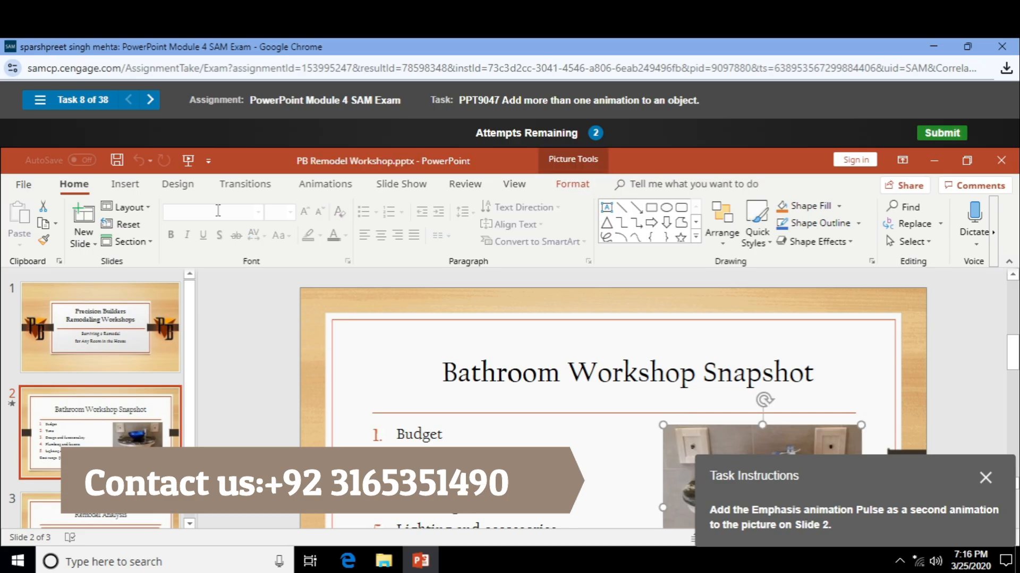
pyautogui.click(325, 184)
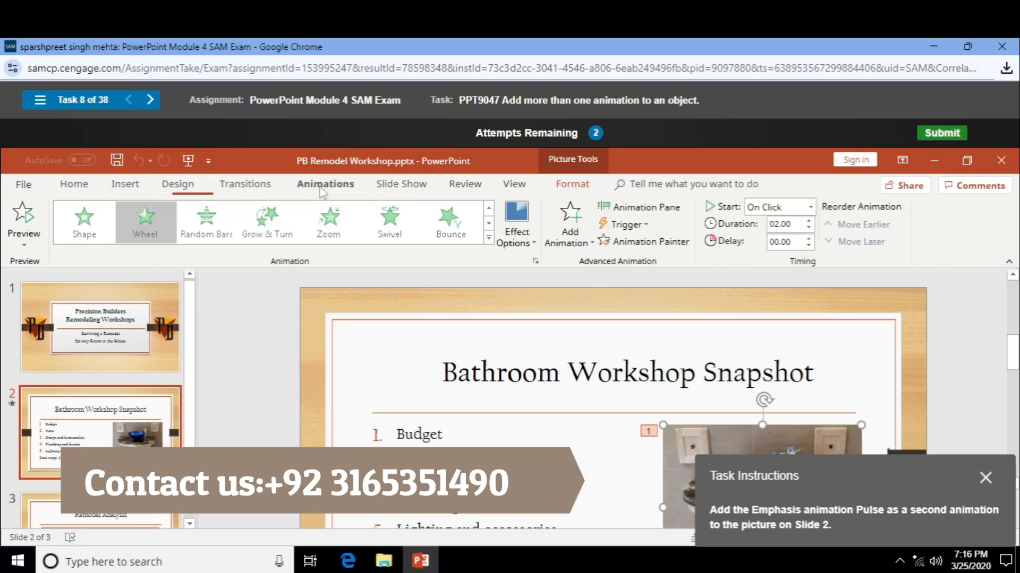
pyautogui.click(591, 242)
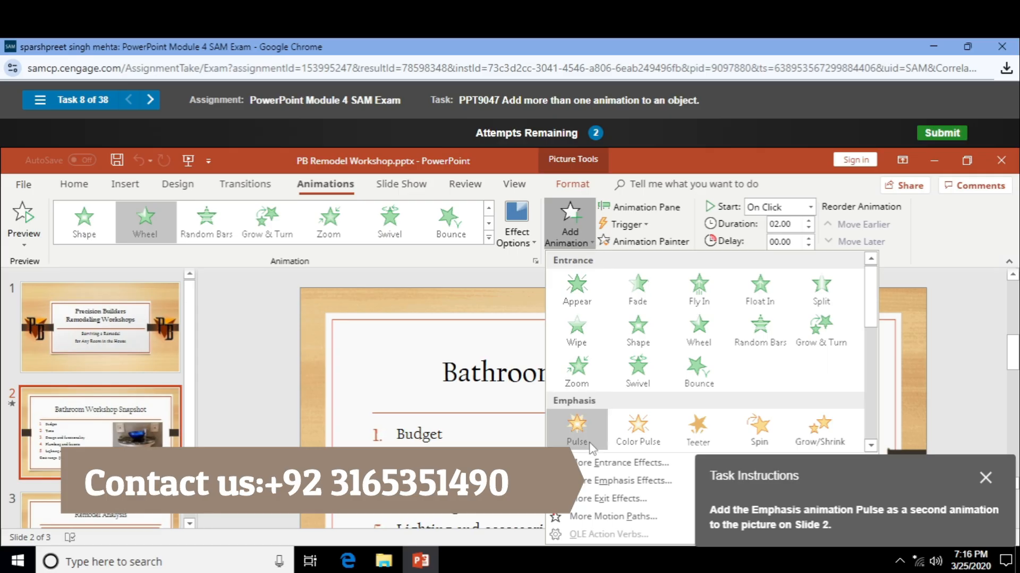
pyautogui.click(577, 428)
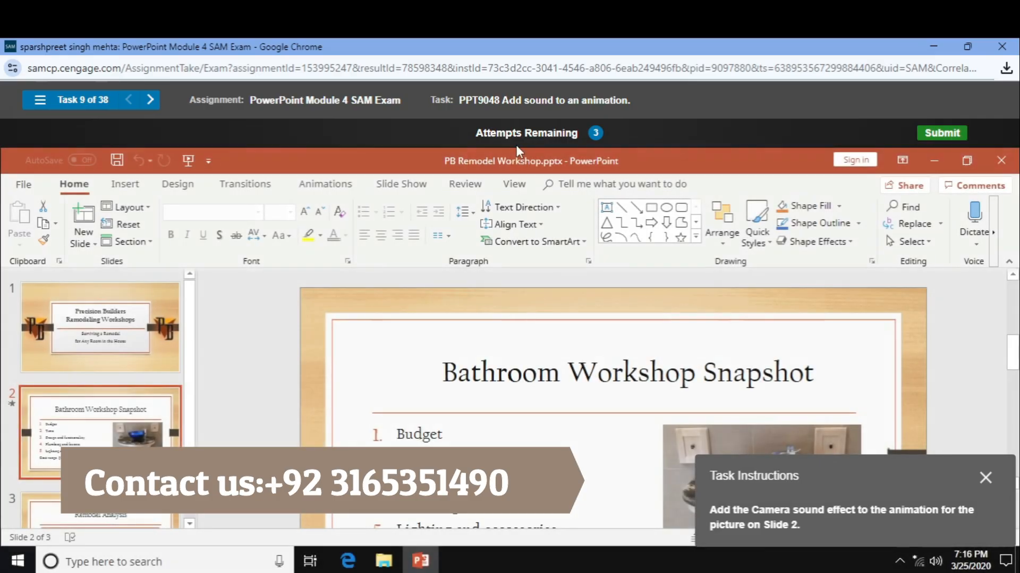
# - Browse the picture's Effect Options, Trigger and Picture Format settings without changing anything
pyautogui.scroll(-1, 618, 379)
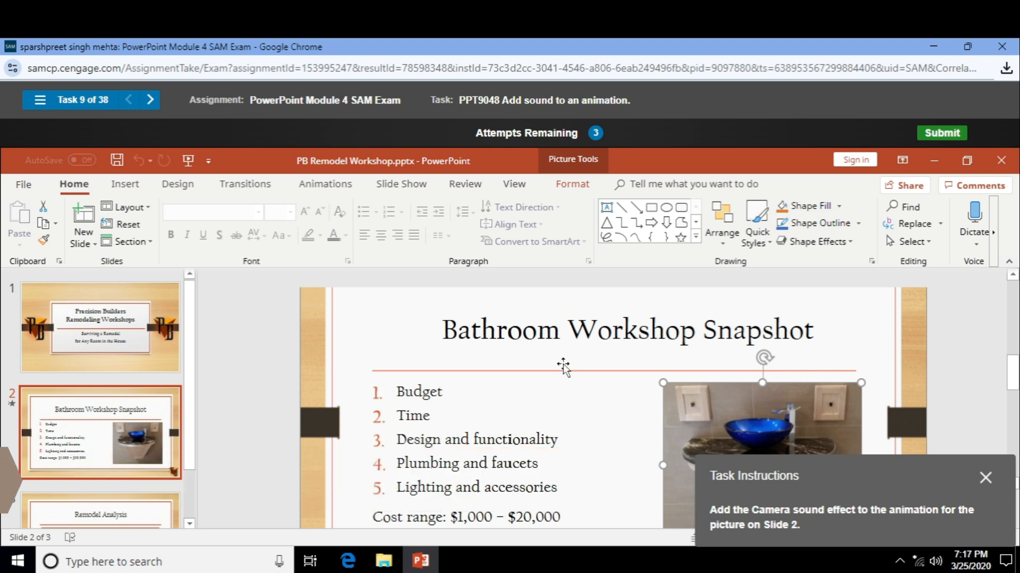
pyautogui.click(326, 191)
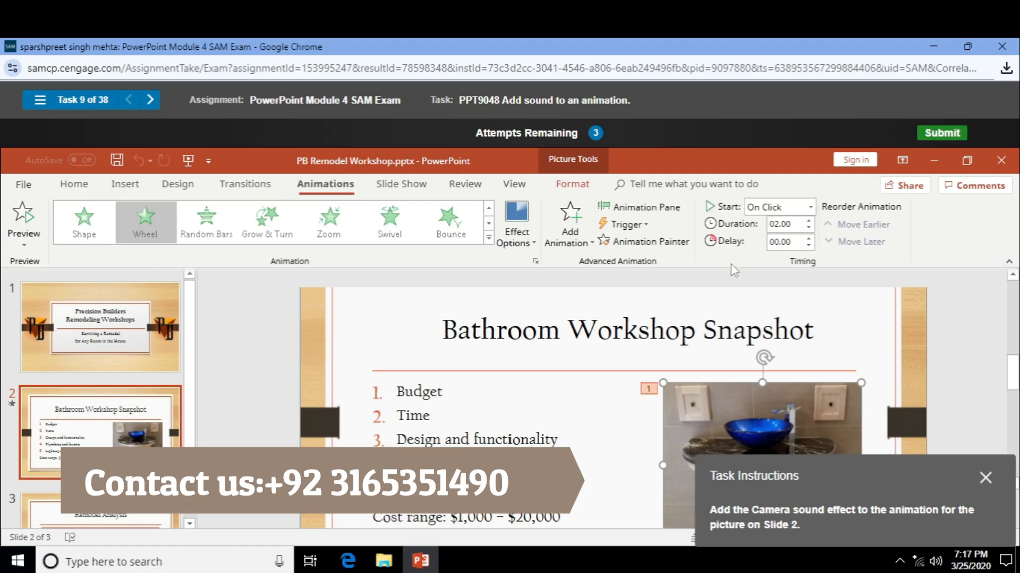
pyautogui.click(515, 233)
pyautogui.click(515, 234)
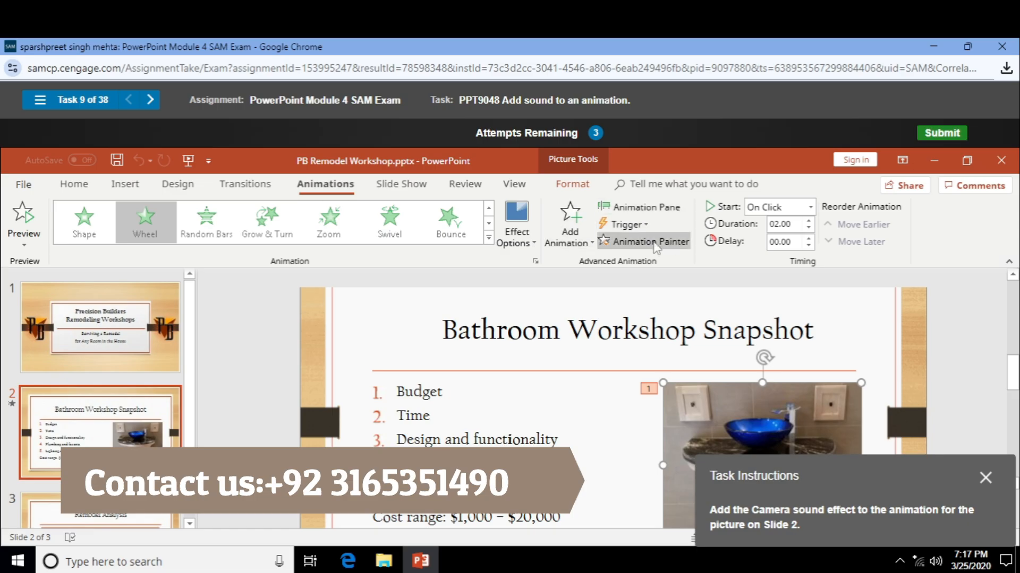
pyautogui.click(626, 224)
pyautogui.moveTo(646, 245)
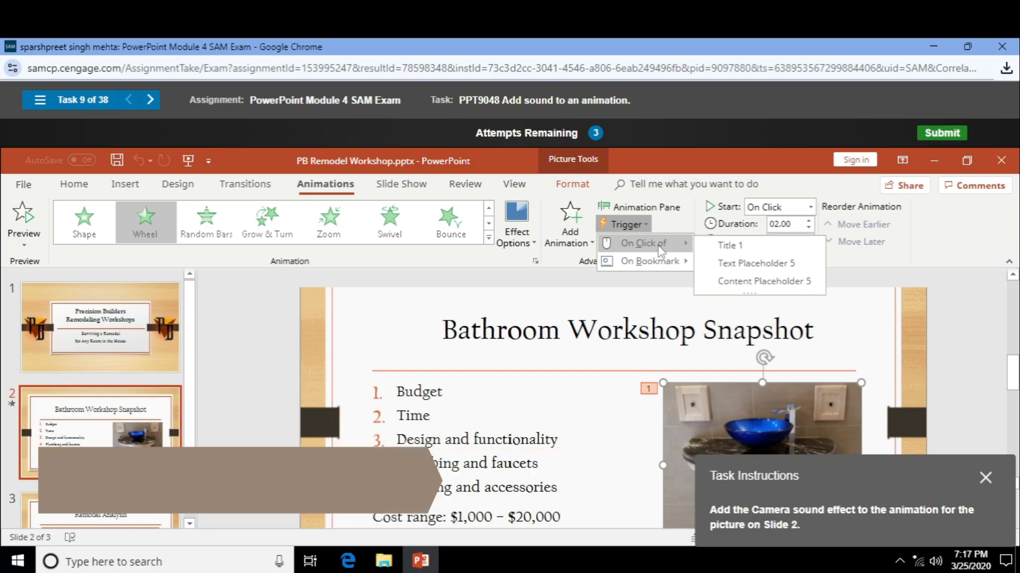
pyautogui.click(499, 271)
pyautogui.click(588, 184)
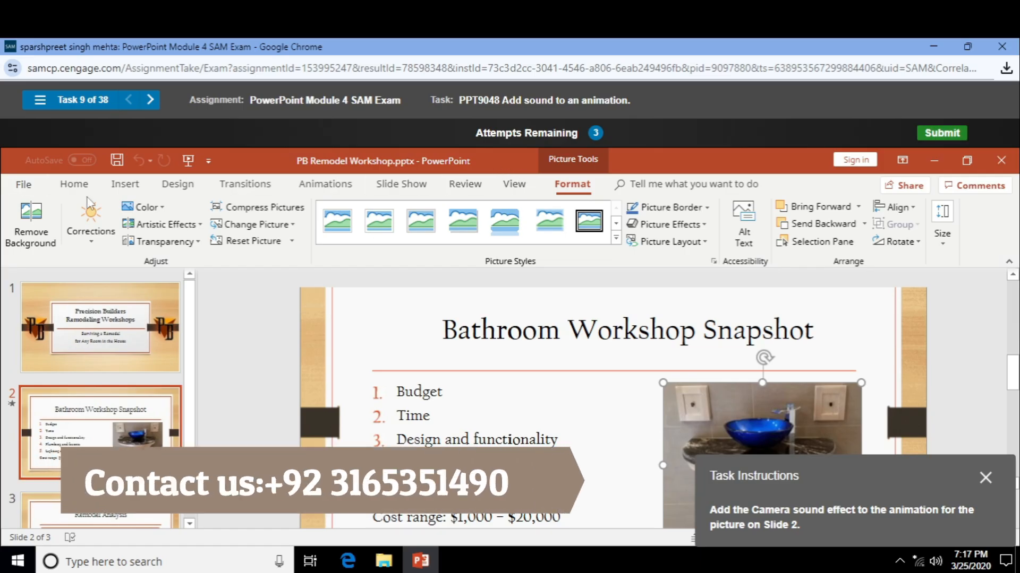
pyautogui.click(325, 185)
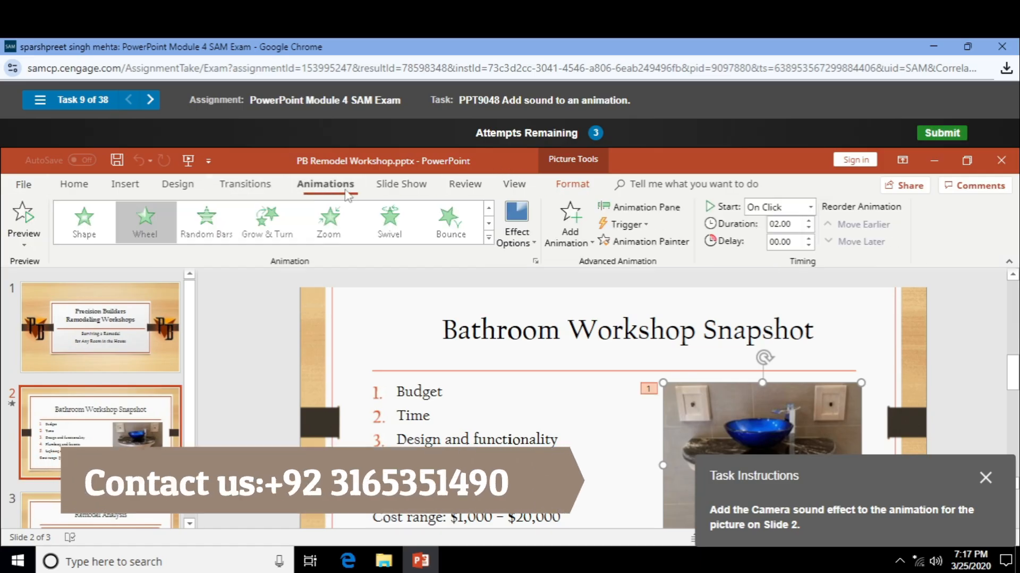
# - Leave Start at On Click and set the trigger to On Bookmark in Picture 3
pyautogui.click(810, 207)
pyautogui.click(612, 256)
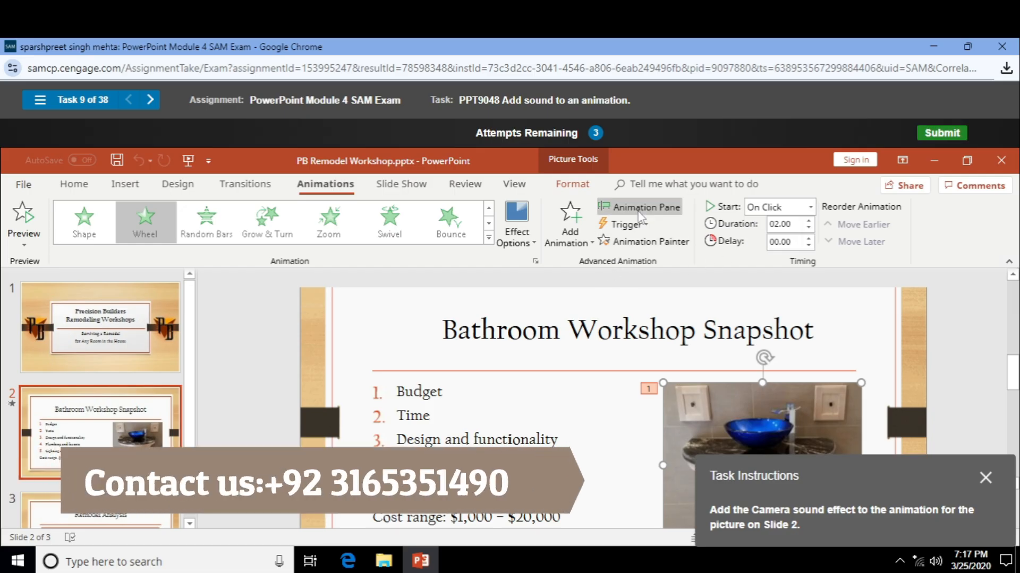
pyautogui.click(644, 224)
pyautogui.click(644, 225)
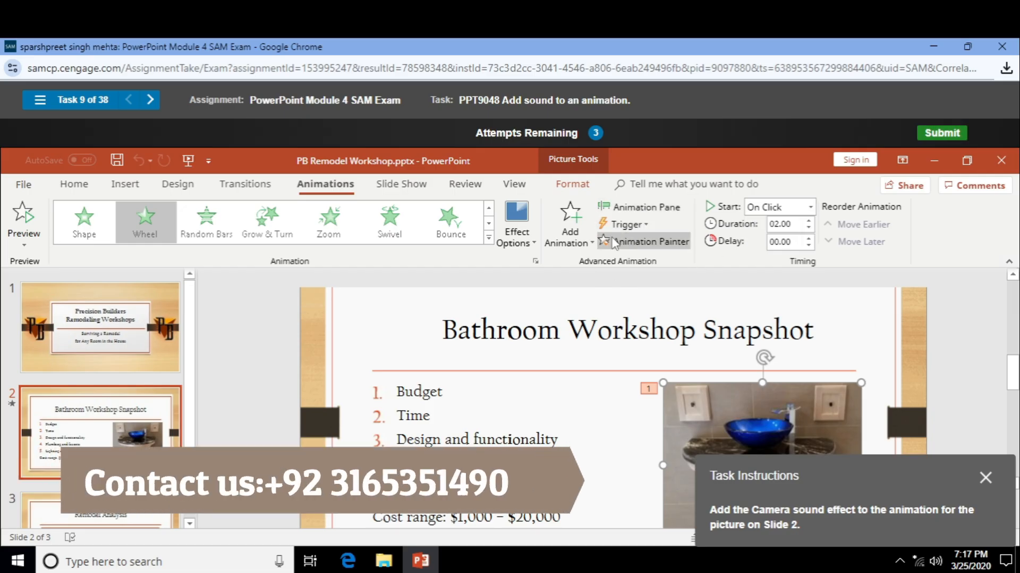
pyautogui.click(644, 225)
pyautogui.moveTo(660, 244)
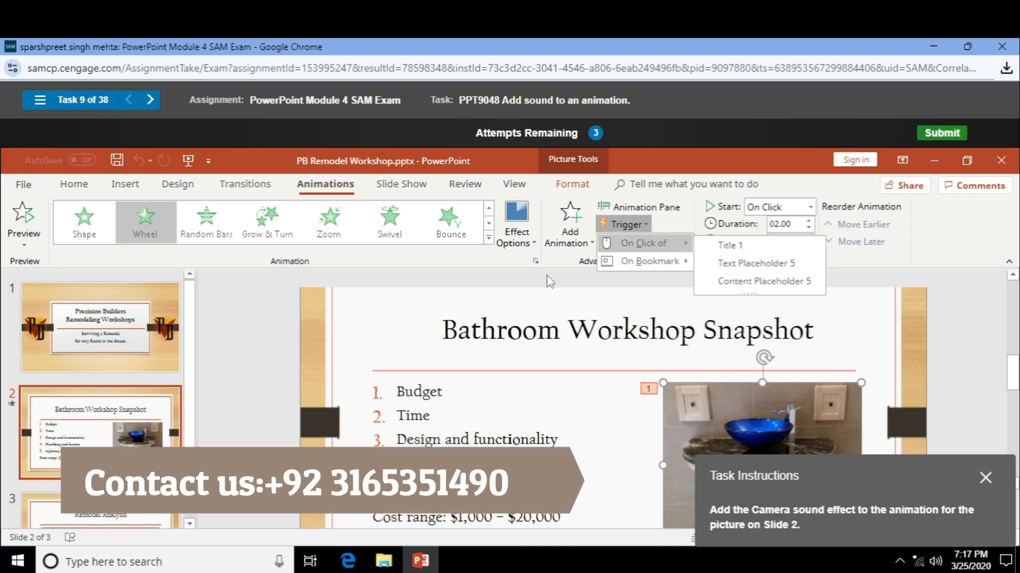
pyautogui.moveTo(634, 263)
pyautogui.click(712, 264)
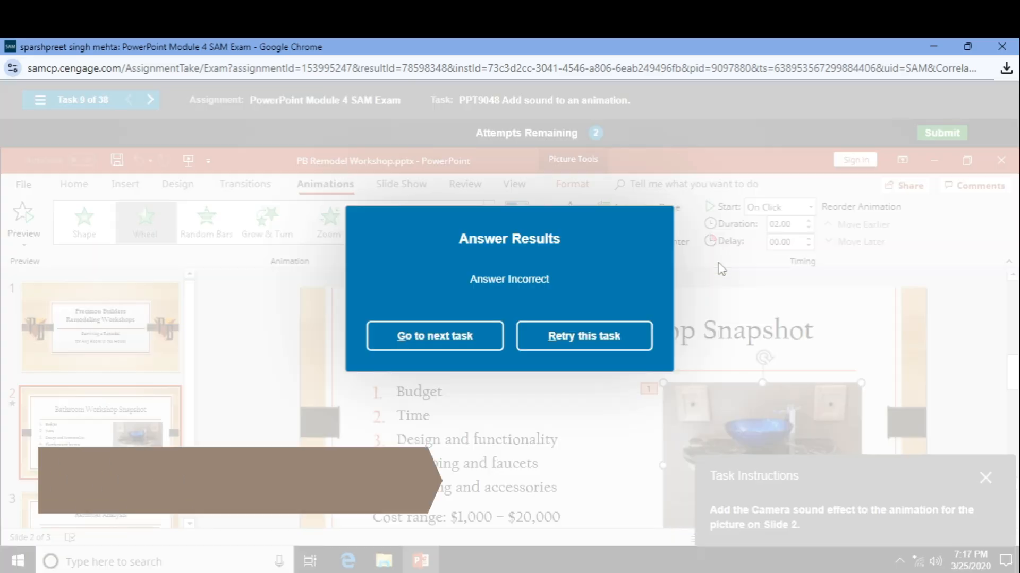
# - Retry the task, reselect the bathroom picture and check its Preview and direction options
pyautogui.click(631, 345)
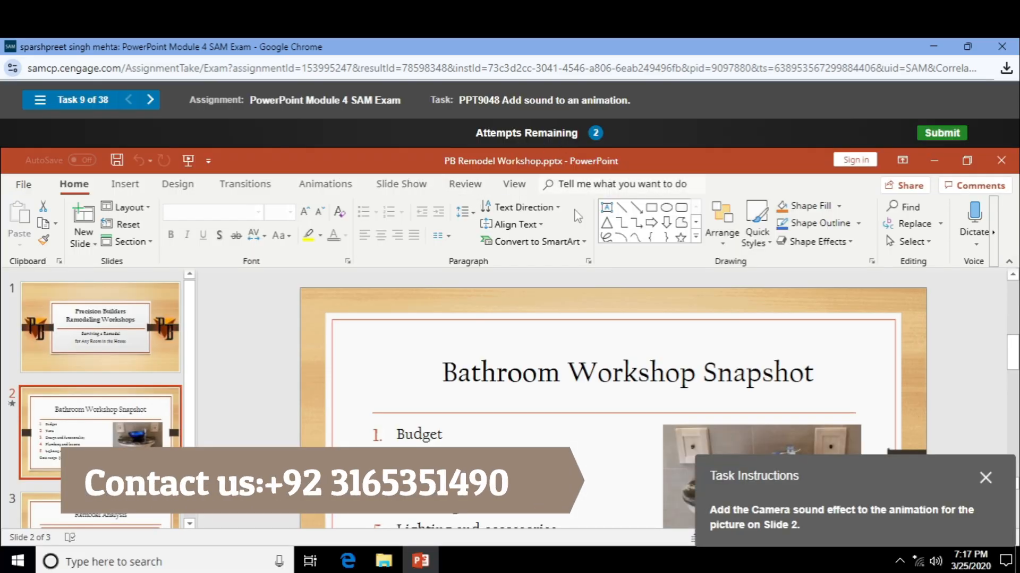
pyautogui.click(663, 441)
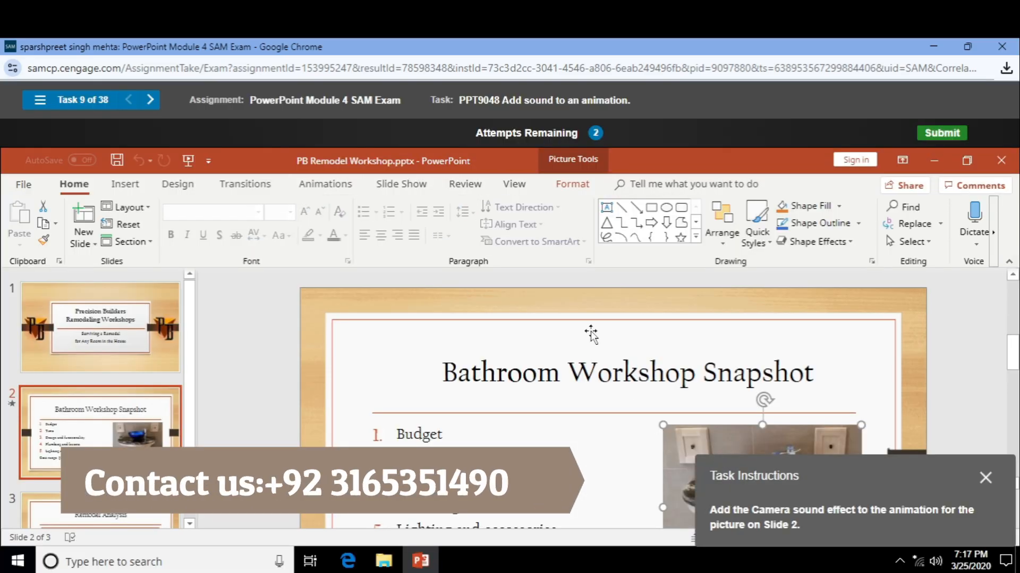
pyautogui.click(324, 184)
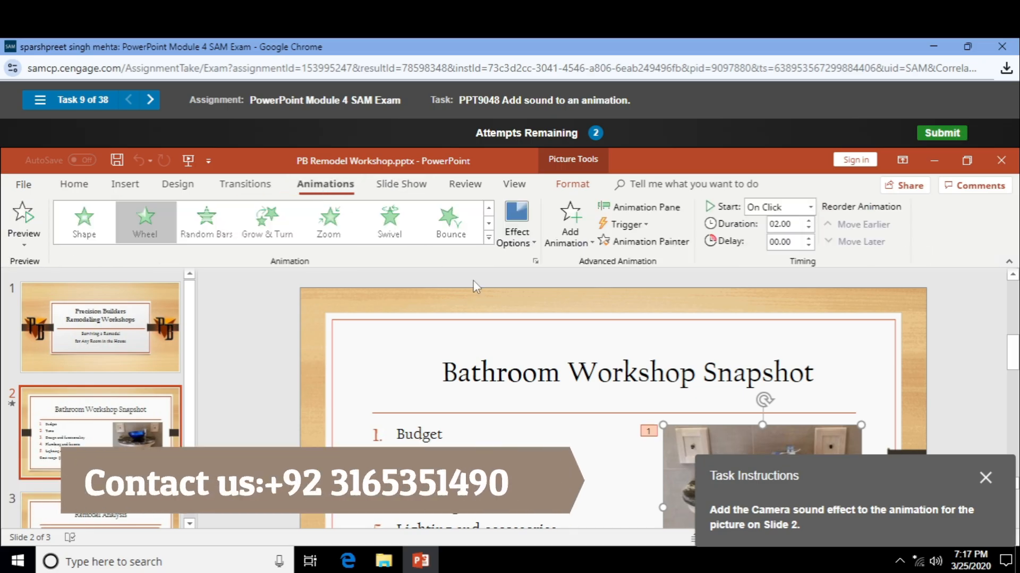
pyautogui.click(25, 246)
pyautogui.click(27, 243)
pyautogui.click(513, 245)
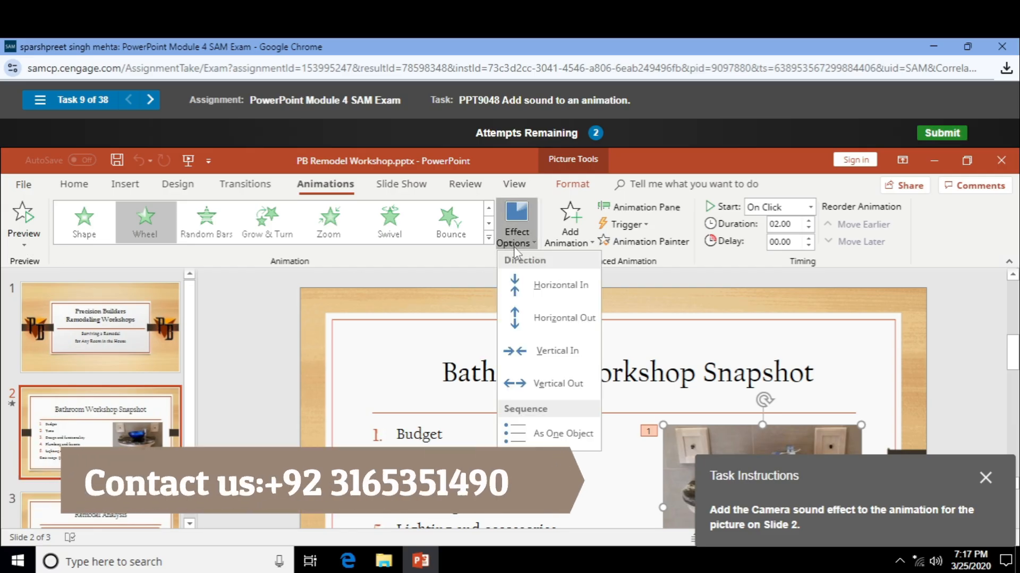
pyautogui.click(460, 253)
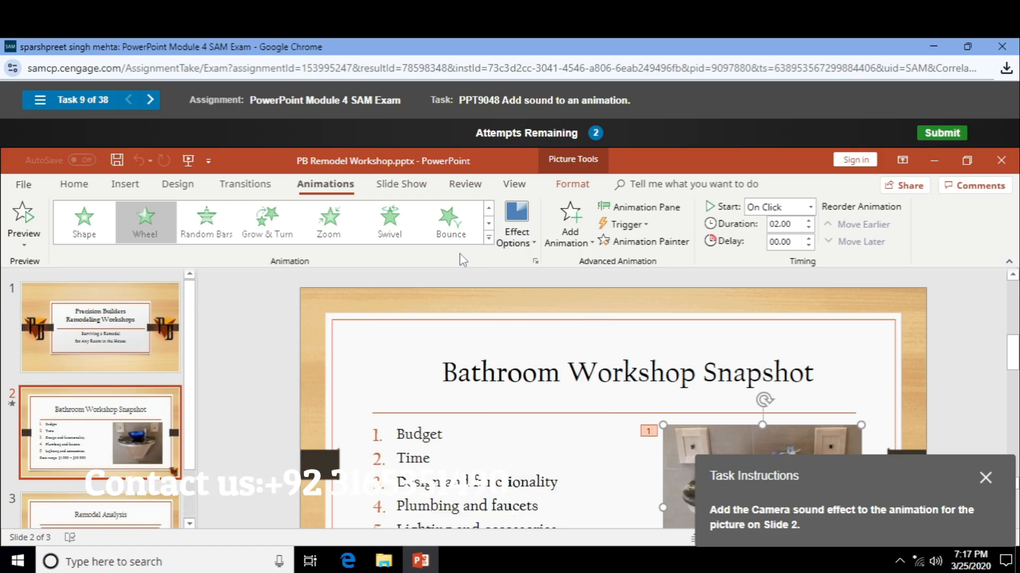
# - Set the Wheel animation's Sound to Camera in the effect settings dialog
pyautogui.click(535, 261)
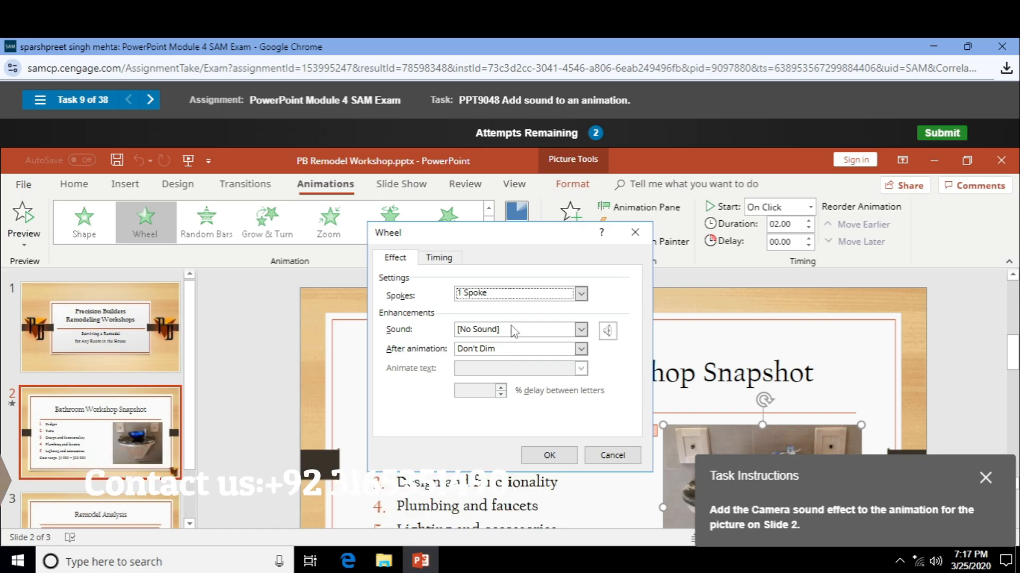
pyautogui.click(580, 330)
pyautogui.scroll(-2, 510, 391)
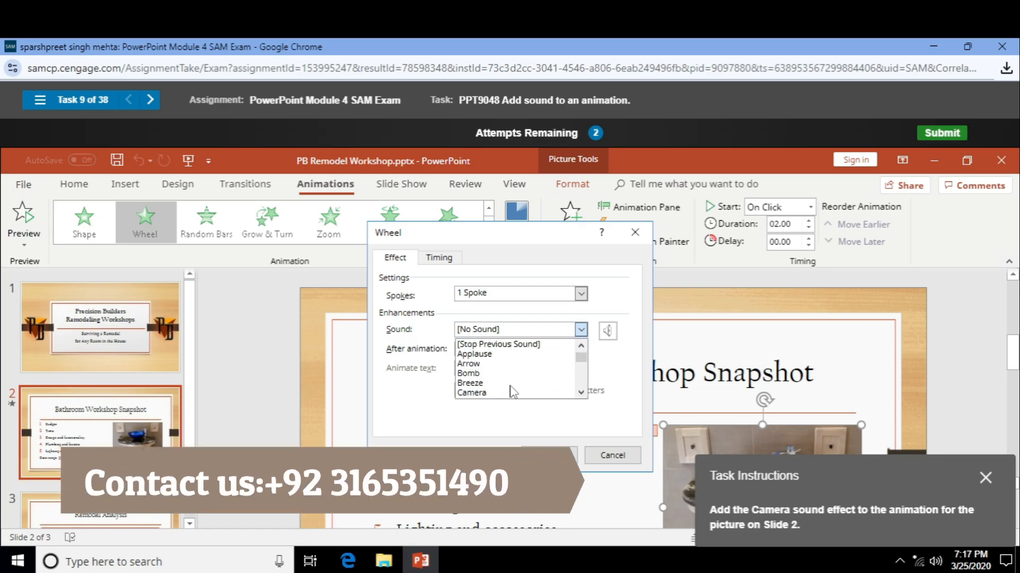
pyautogui.click(502, 387)
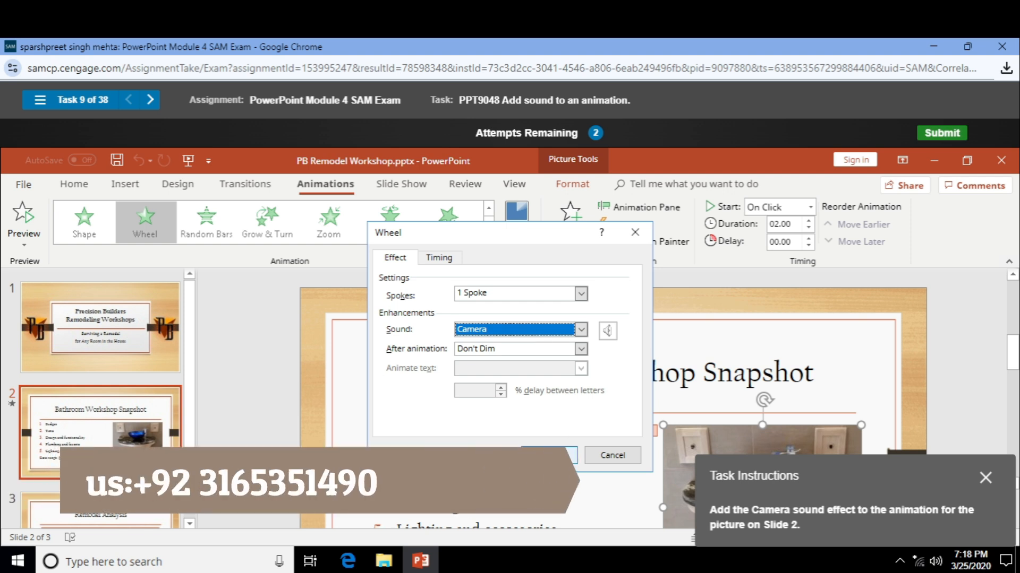
pyautogui.click(552, 454)
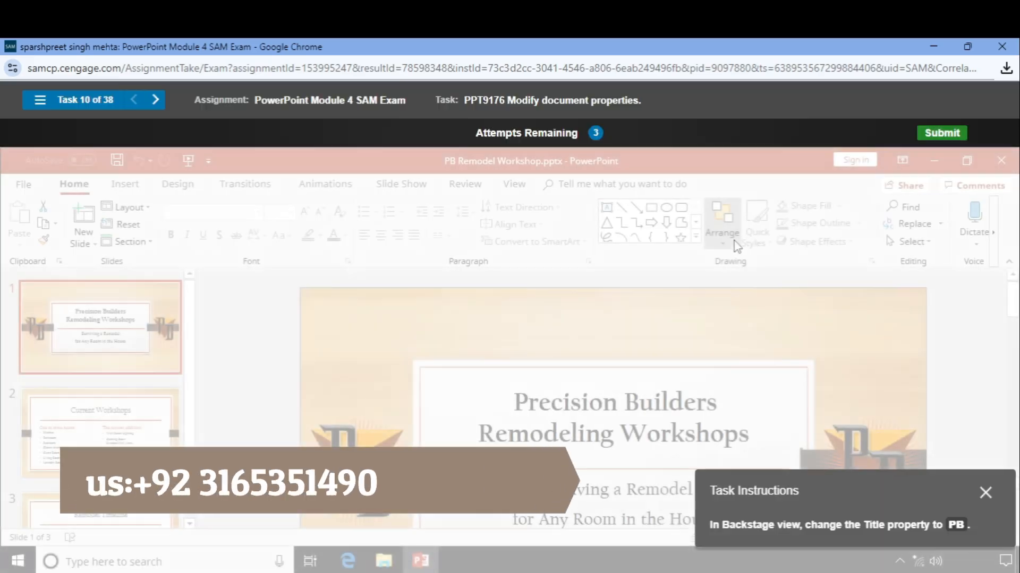
# - Try the advanced document properties from the Info view, then retry the task
pyautogui.scroll(-1, 692, 313)
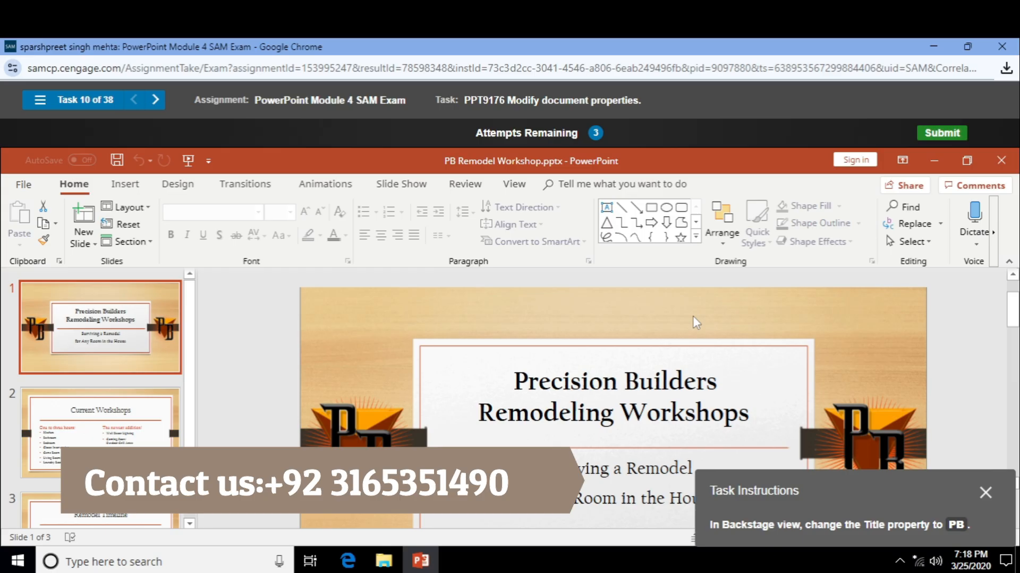
pyautogui.rightClick(692, 316)
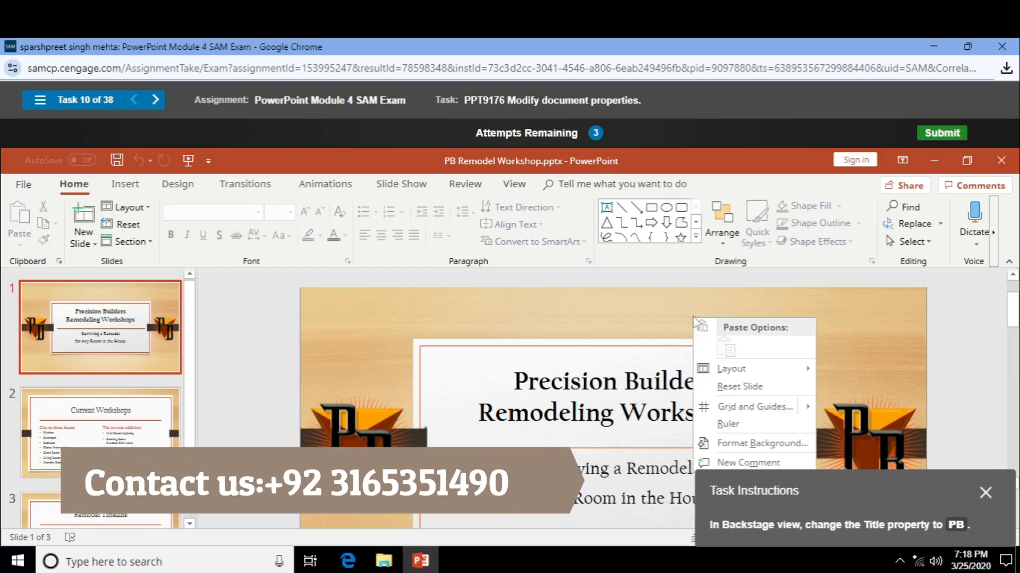
pyautogui.click(499, 325)
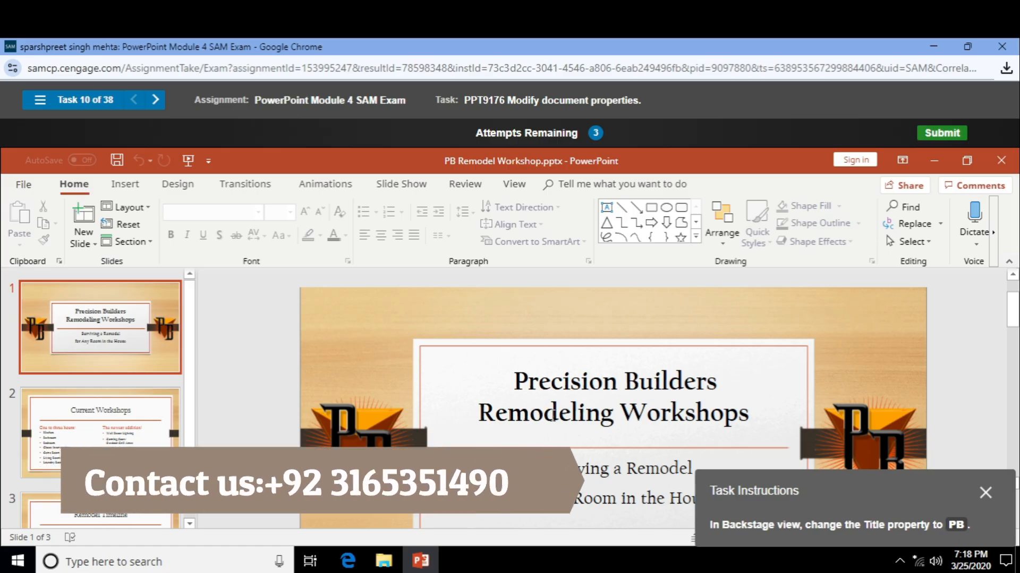
pyautogui.click(28, 184)
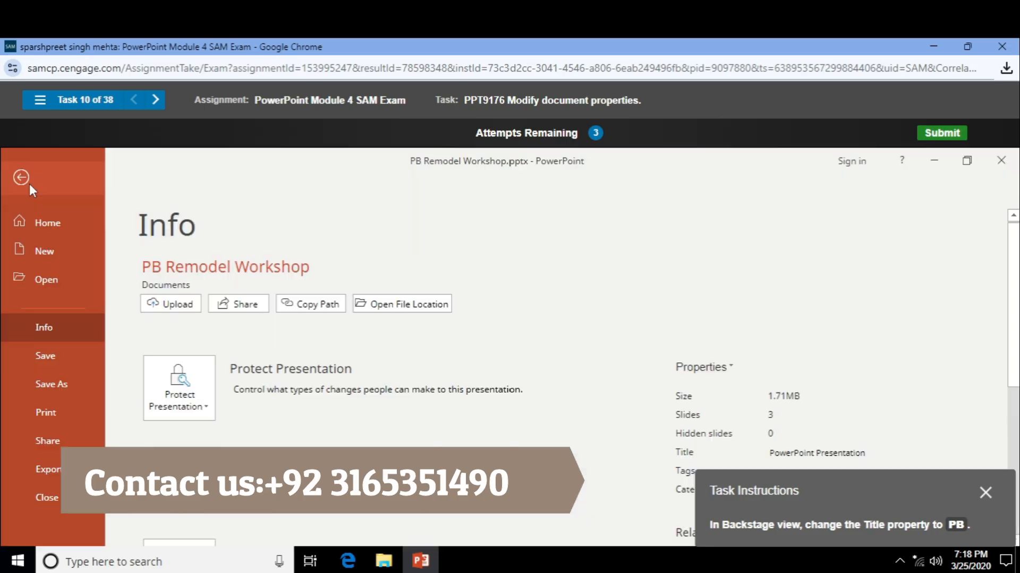
pyautogui.click(705, 366)
pyautogui.click(712, 402)
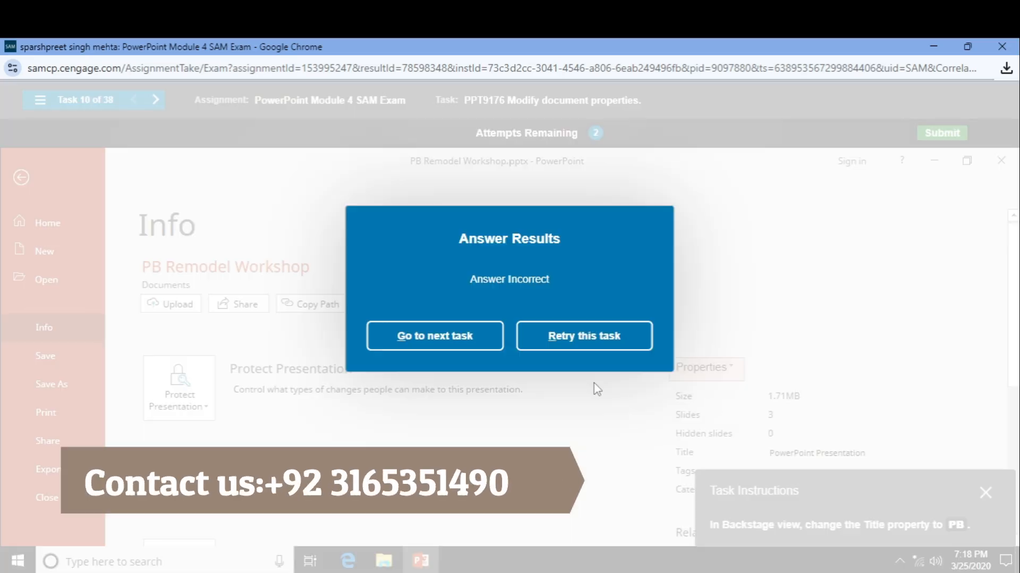
pyautogui.click(570, 336)
# - Replace the Title property 'PowerPoint Presentation' with 'PB' in the Info view
pyautogui.click(21, 186)
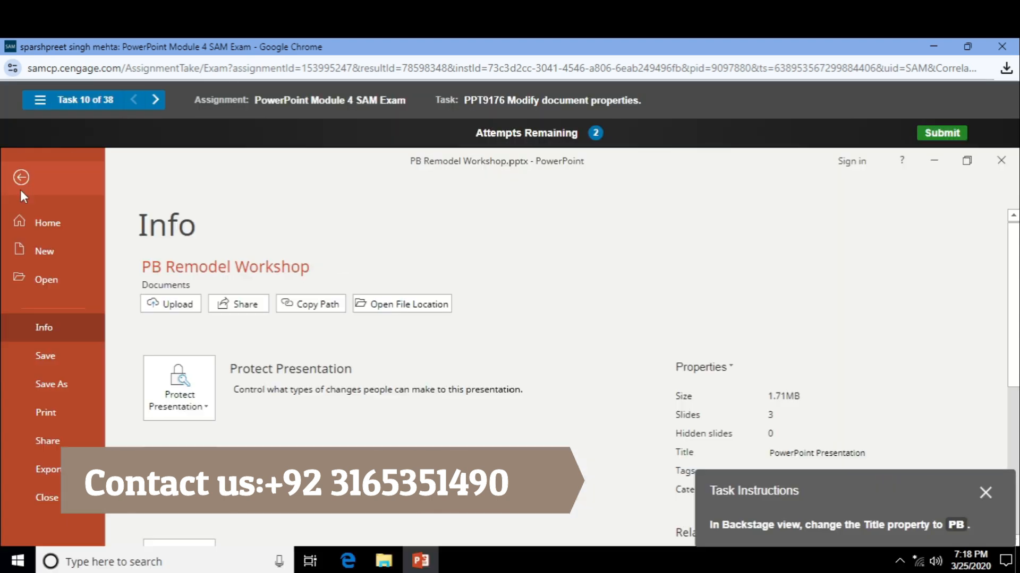
pyautogui.click(869, 452)
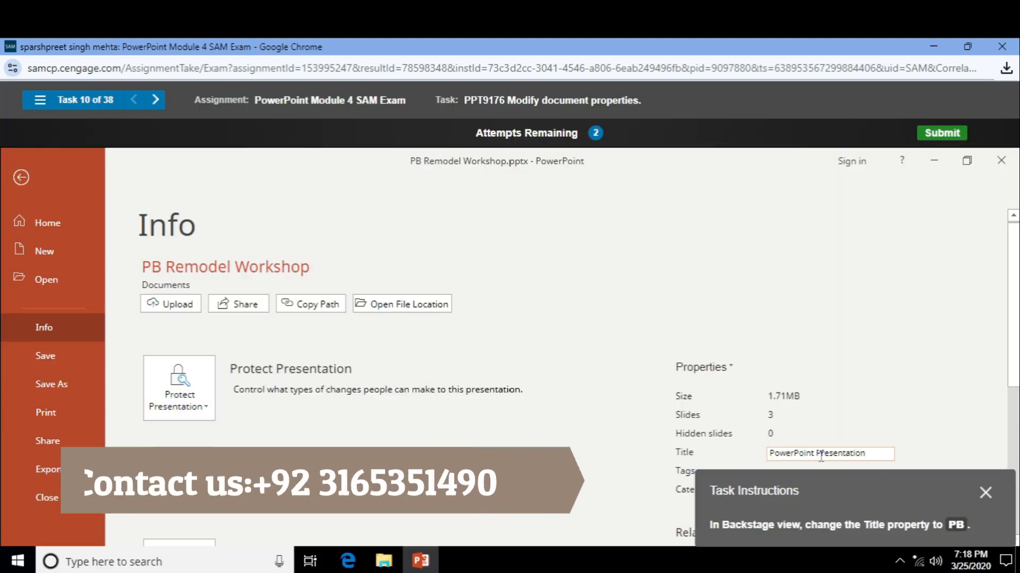
pyautogui.moveTo(881, 452)
pyautogui.mouseDown()
pyautogui.moveTo(714, 460)
pyautogui.moveTo(884, 451)
pyautogui.mouseUp()
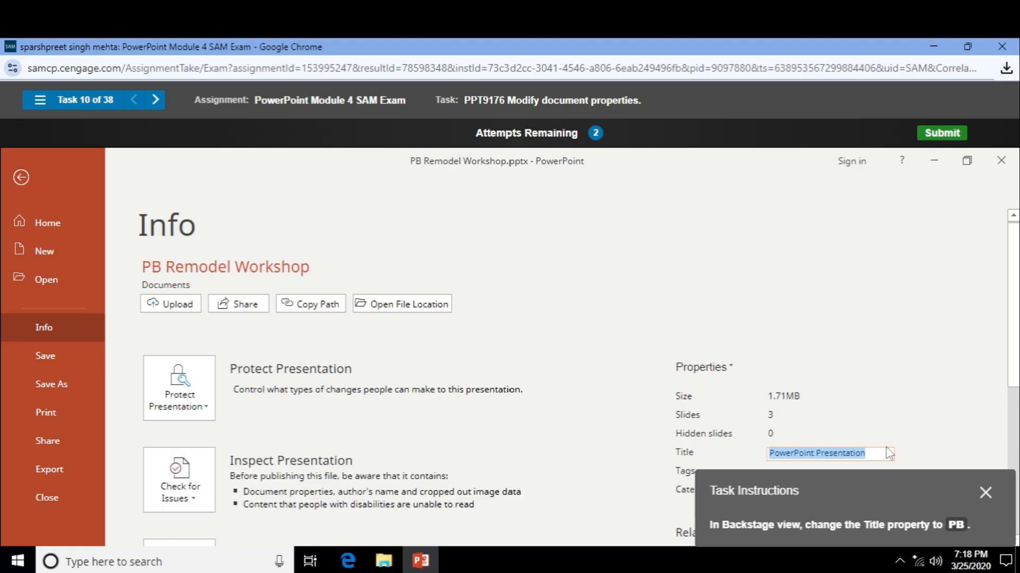
pyautogui.write('PB')
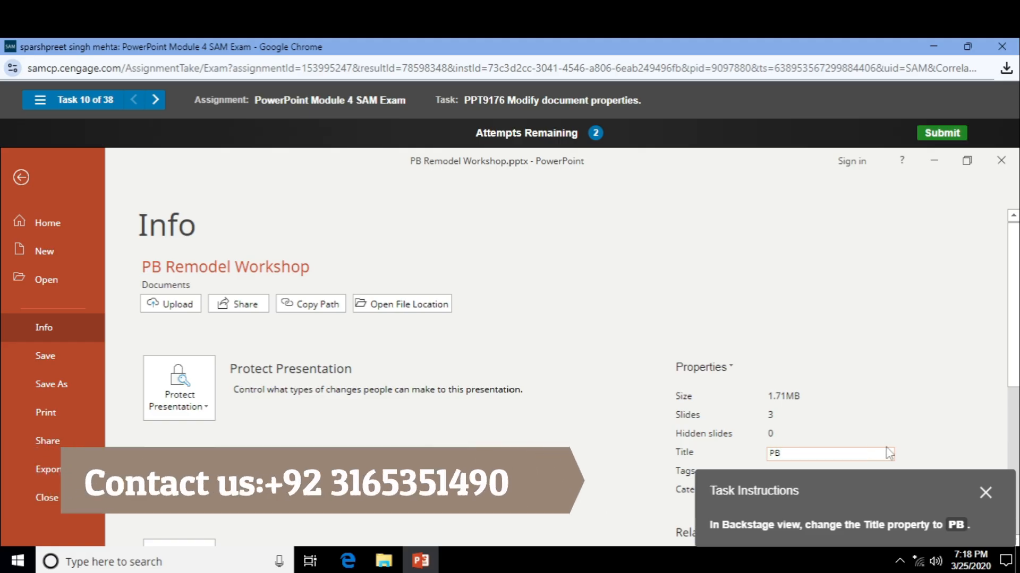
pyautogui.click(794, 346)
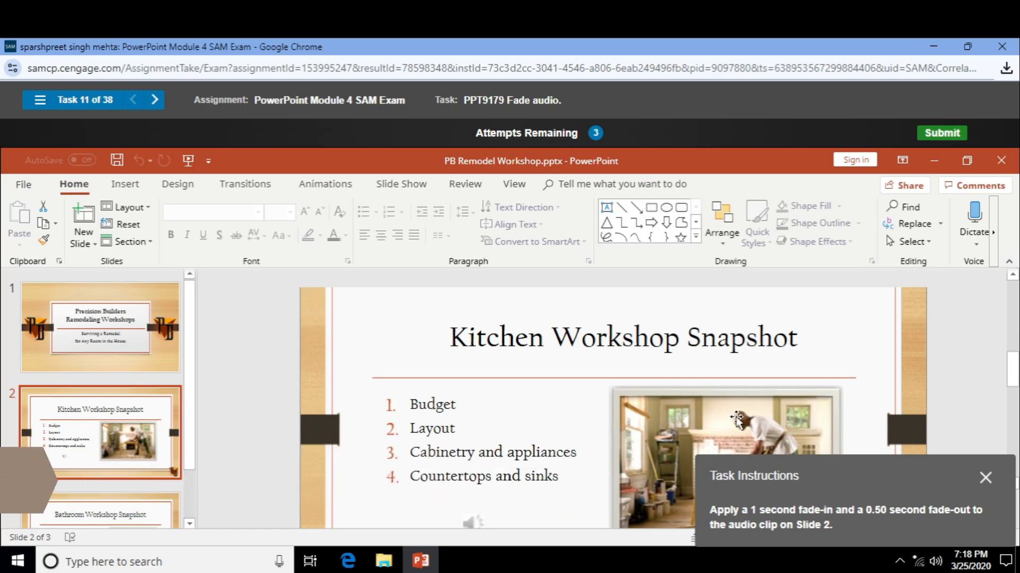
# - Set the slide 2 audio clip's Fade In to 01.00 and Fade Out to 00.50
pyautogui.scroll(-2, 723, 419)
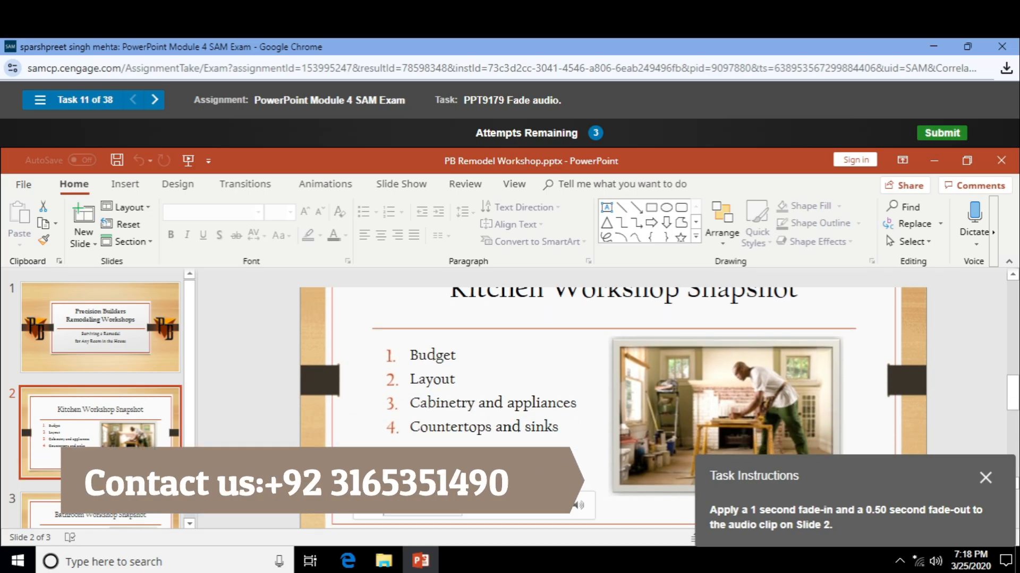
pyautogui.click(476, 474)
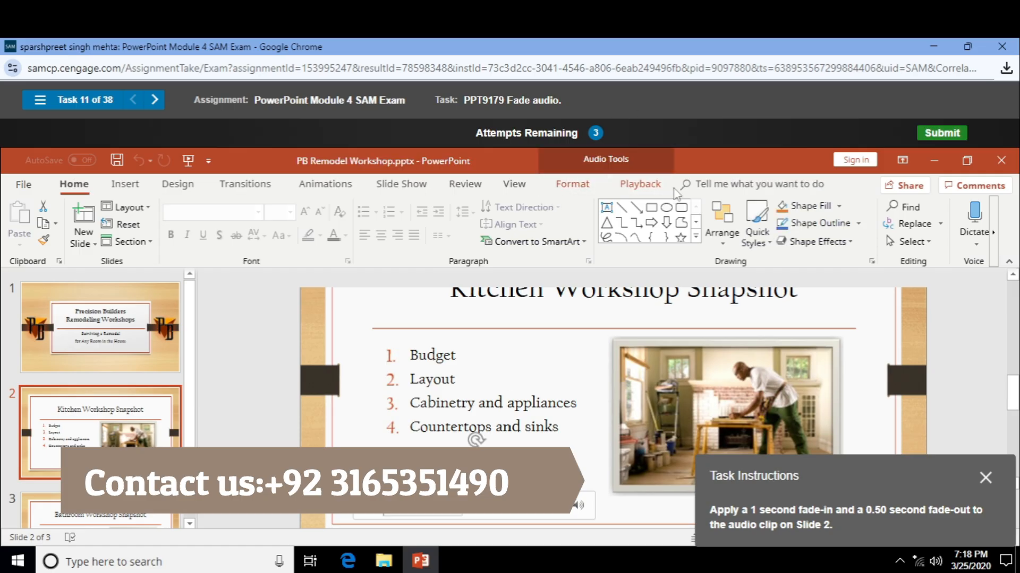
pyautogui.click(632, 187)
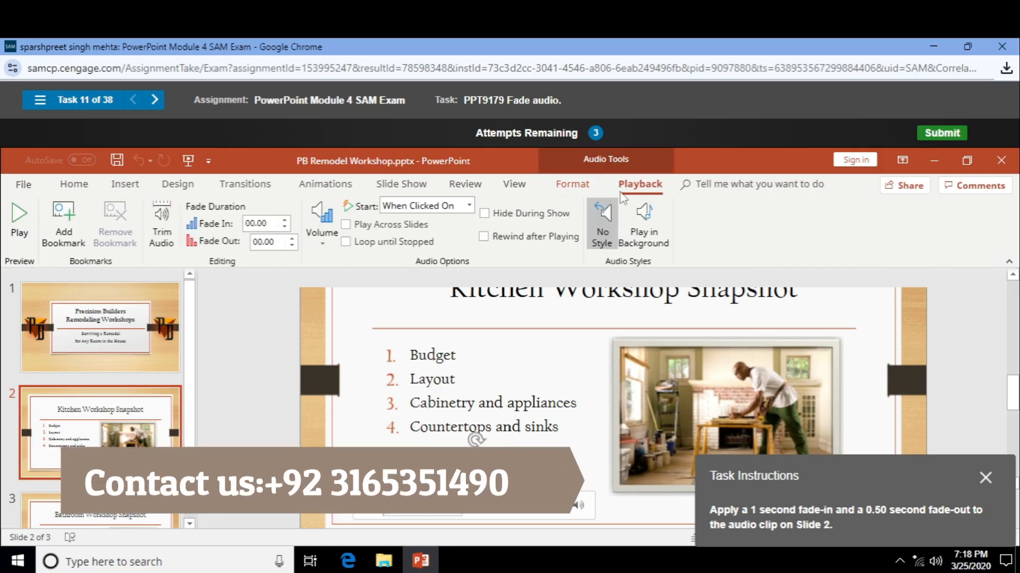
pyautogui.click(285, 221)
pyautogui.click(285, 220)
pyautogui.click(285, 220)
pyautogui.click(284, 220)
pyautogui.click(291, 238)
pyautogui.click(291, 238)
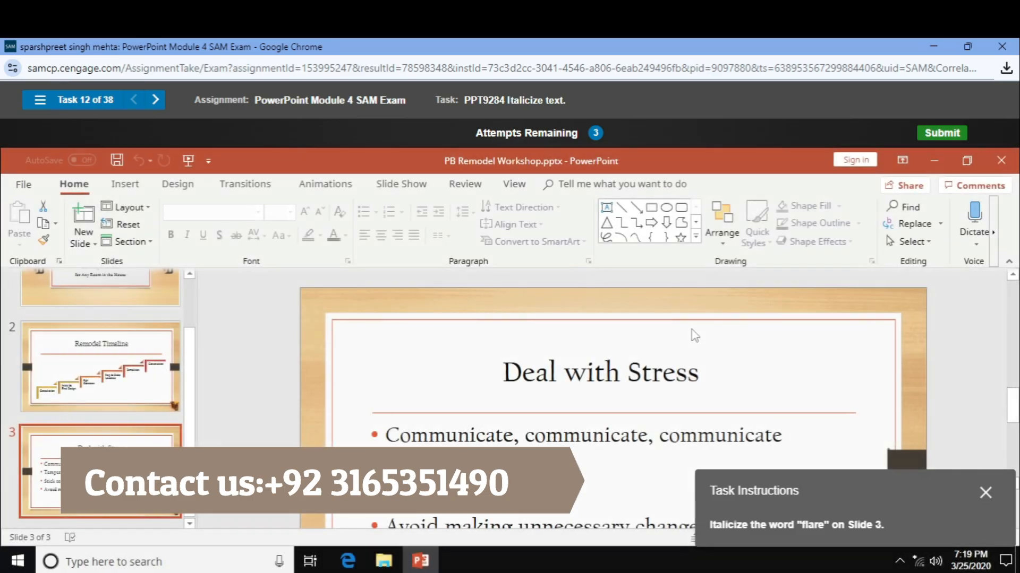
# - Make the word 'flare' in the 'Tempers can flare' bullet on slide 3 italic
pyautogui.scroll(-1, 629, 394)
pyautogui.doubleClick(538, 423)
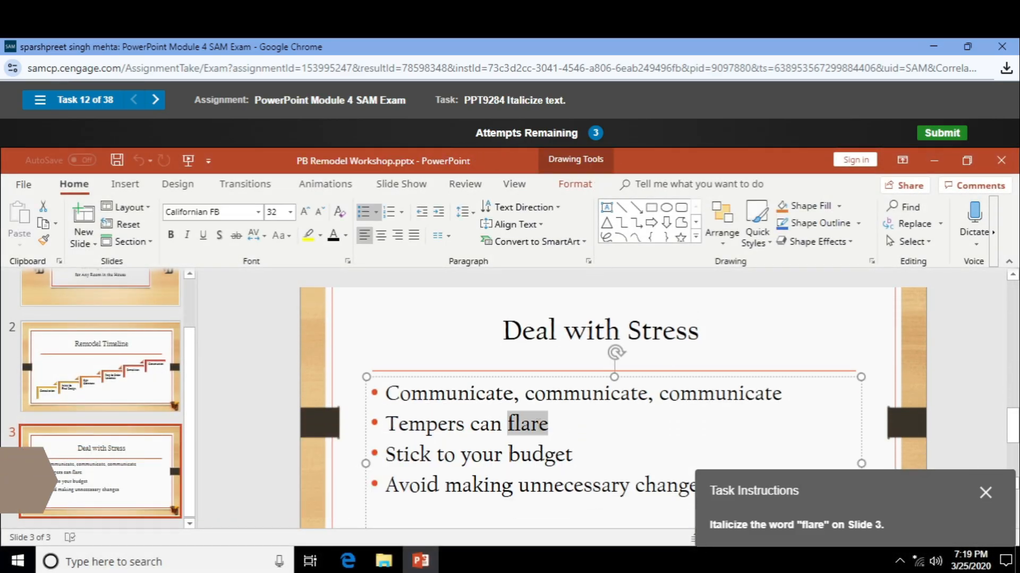
pyautogui.click(188, 236)
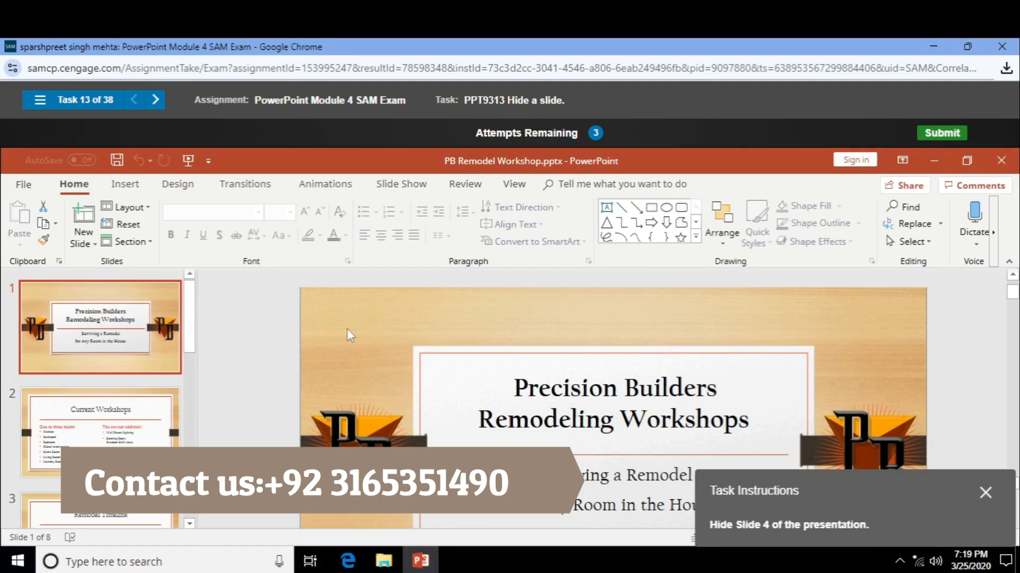
# - Hide slide 4, 'Deal with Stress', from the slide show via its thumbnail
pyautogui.scroll(-3, 101, 393)
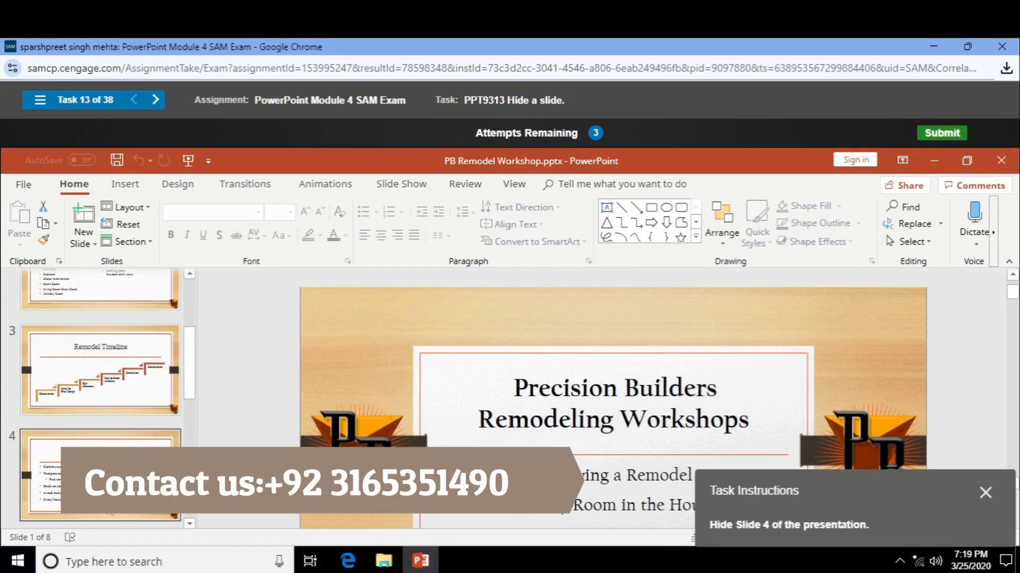
pyautogui.rightClick(111, 478)
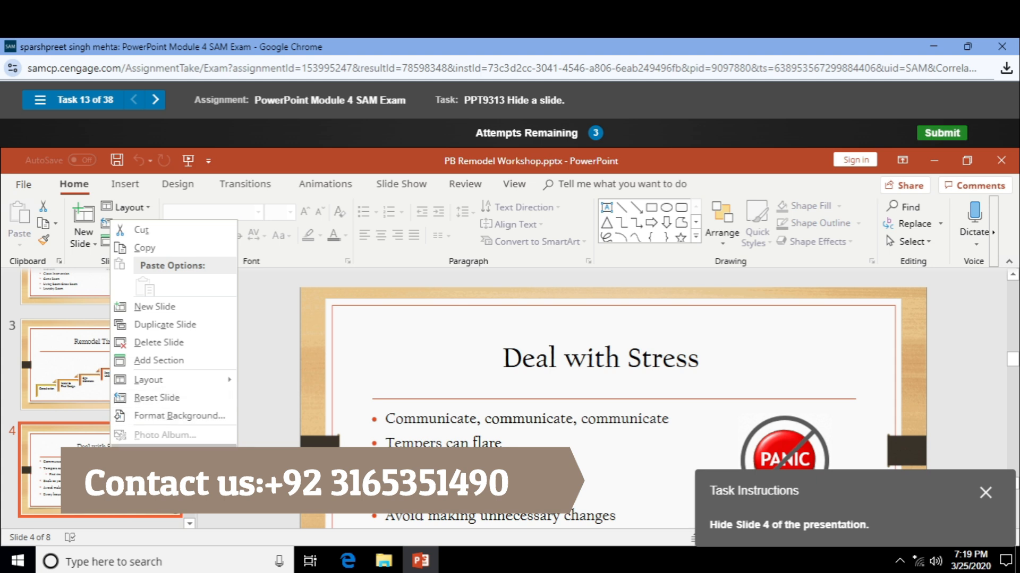
pyautogui.click(160, 453)
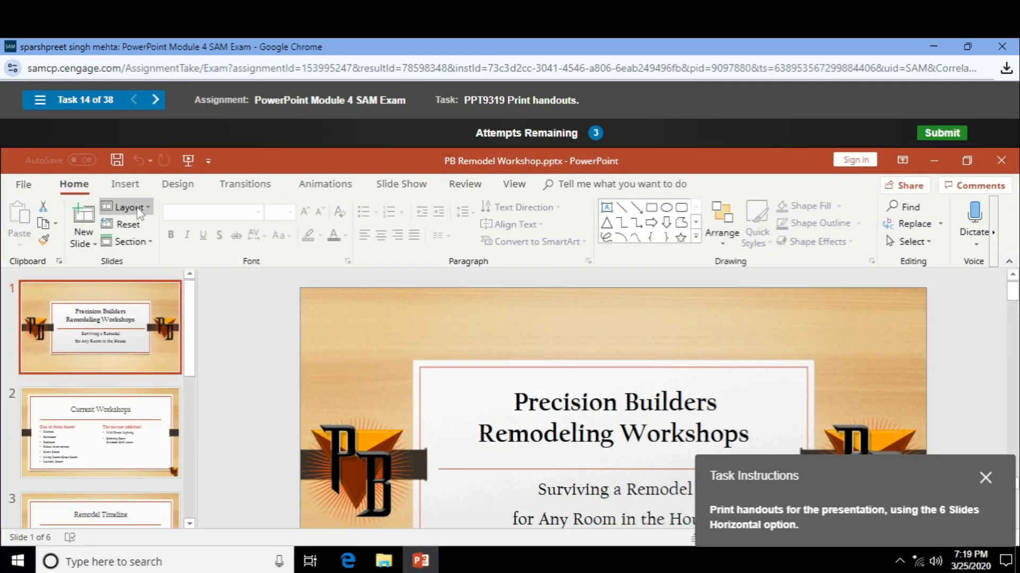
# - Check the print slide range and printer properties, then retry the handouts task
pyautogui.click(42, 186)
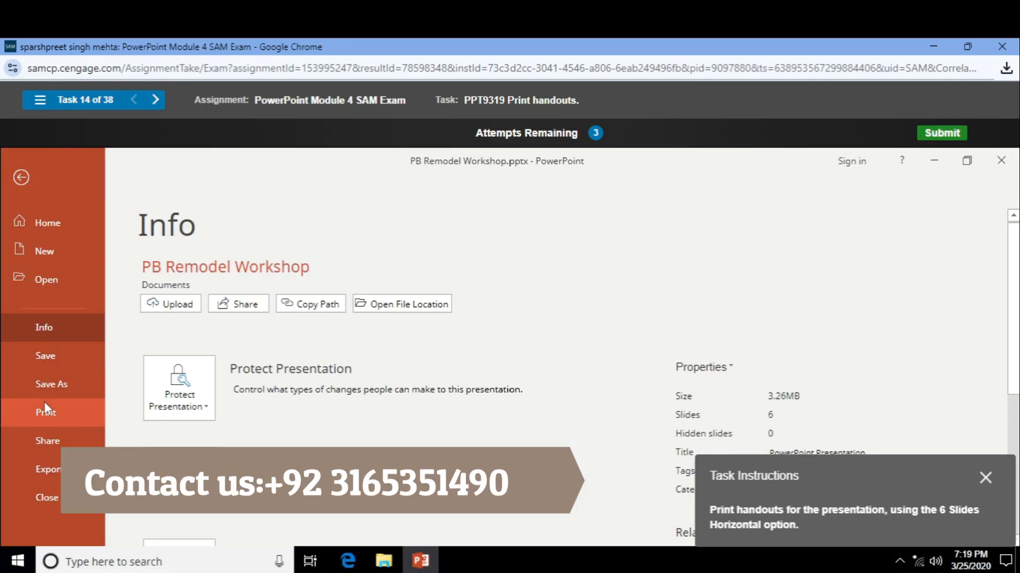
pyautogui.click(79, 419)
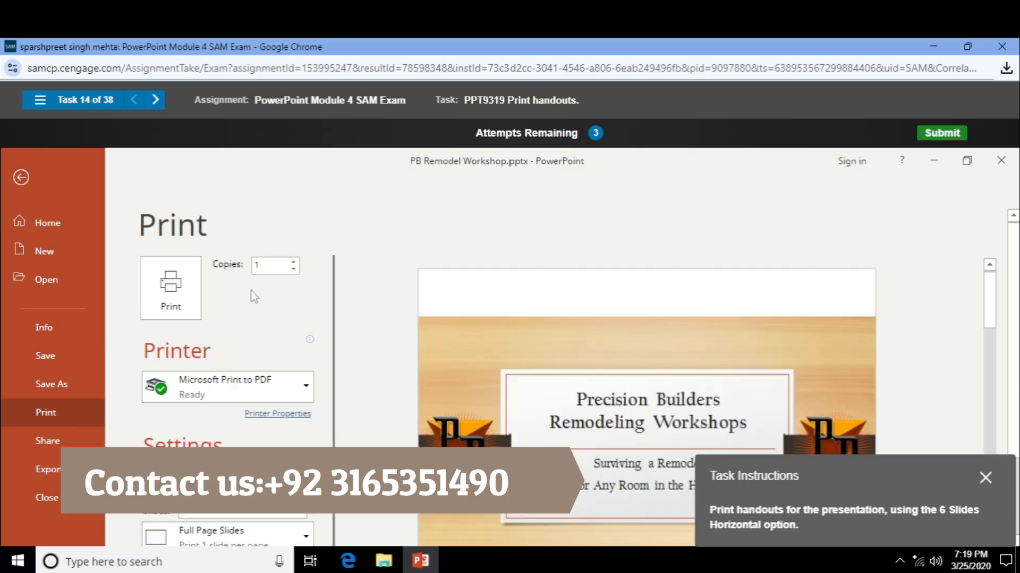
pyautogui.scroll(-3, 251, 292)
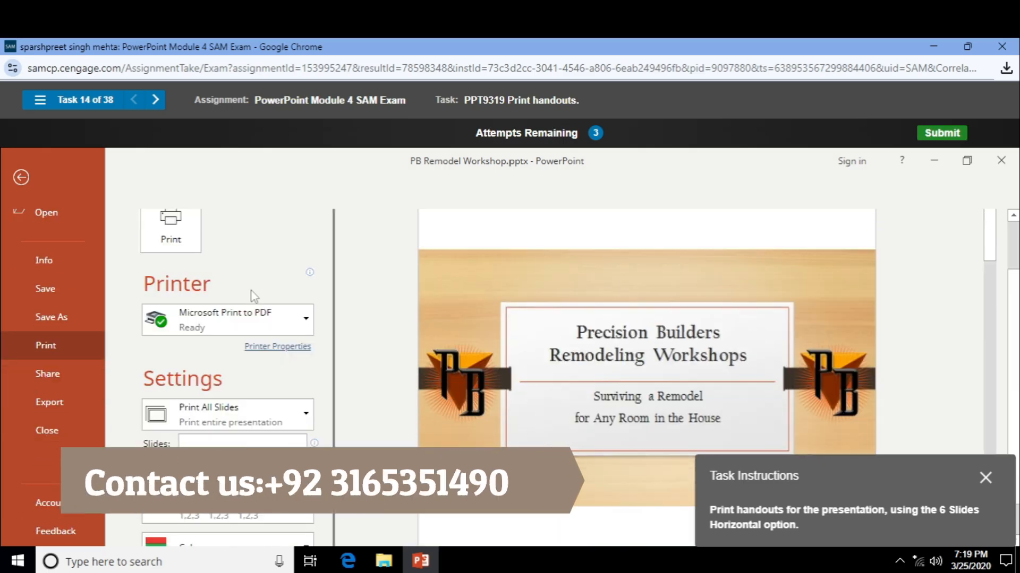
pyautogui.click(283, 418)
pyautogui.click(282, 410)
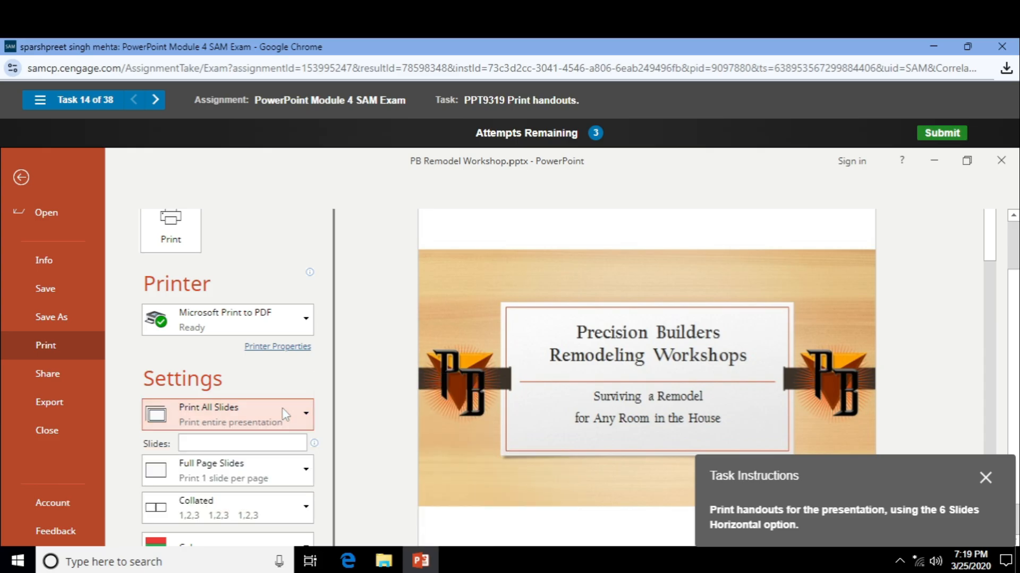
pyautogui.scroll(-1, 510, 378)
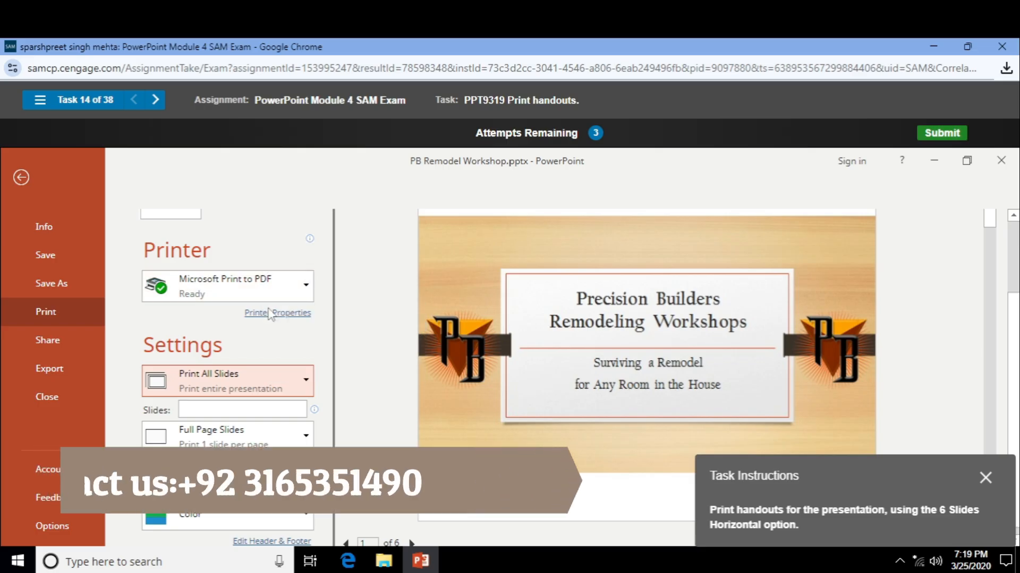
pyautogui.click(273, 316)
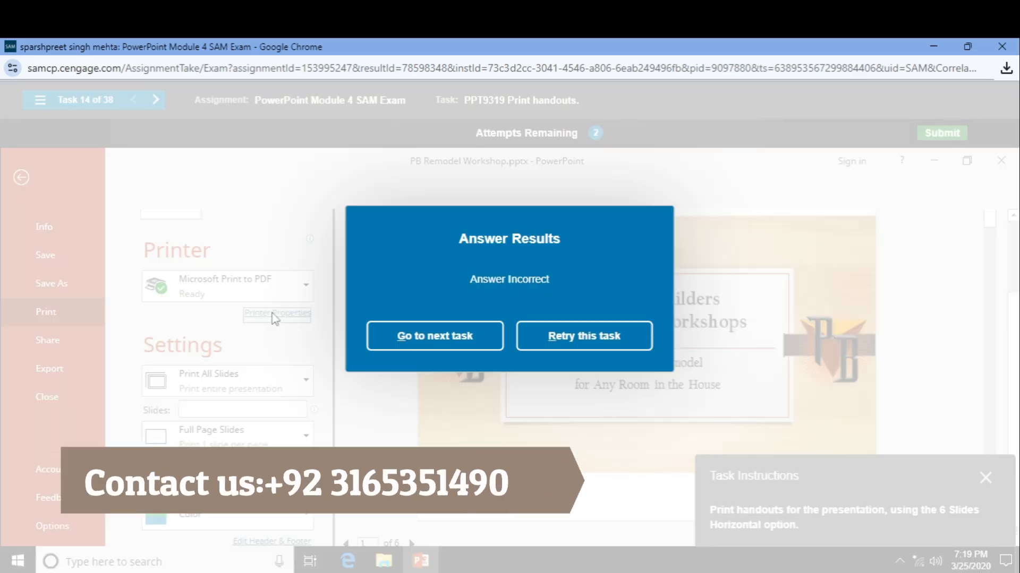
pyautogui.click(544, 332)
# - Choose the 6 Slides Vertical handout layout in Print, then retry after it is marked incorrect
pyautogui.click(21, 184)
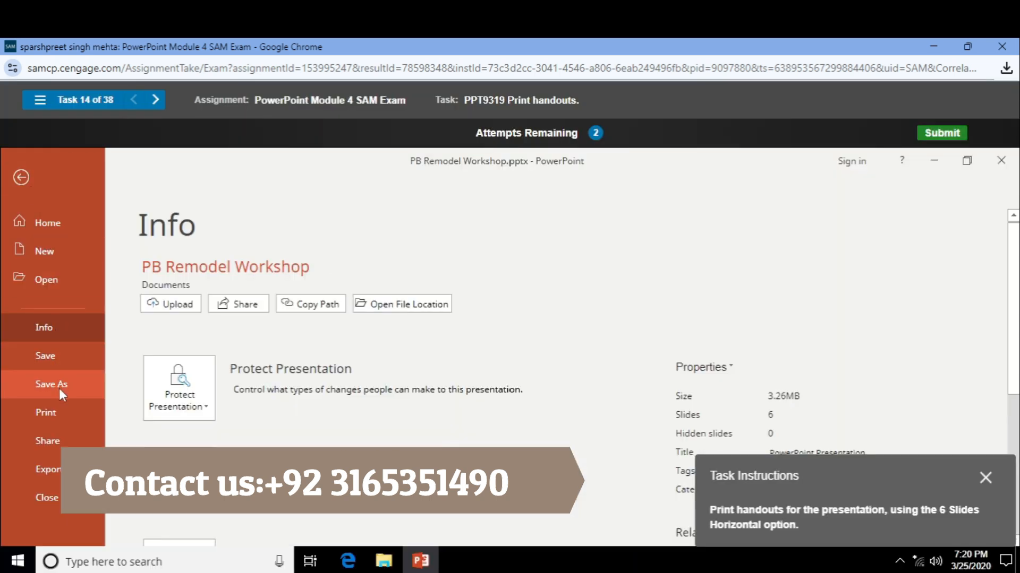
pyautogui.click(66, 412)
pyautogui.scroll(-3, 203, 330)
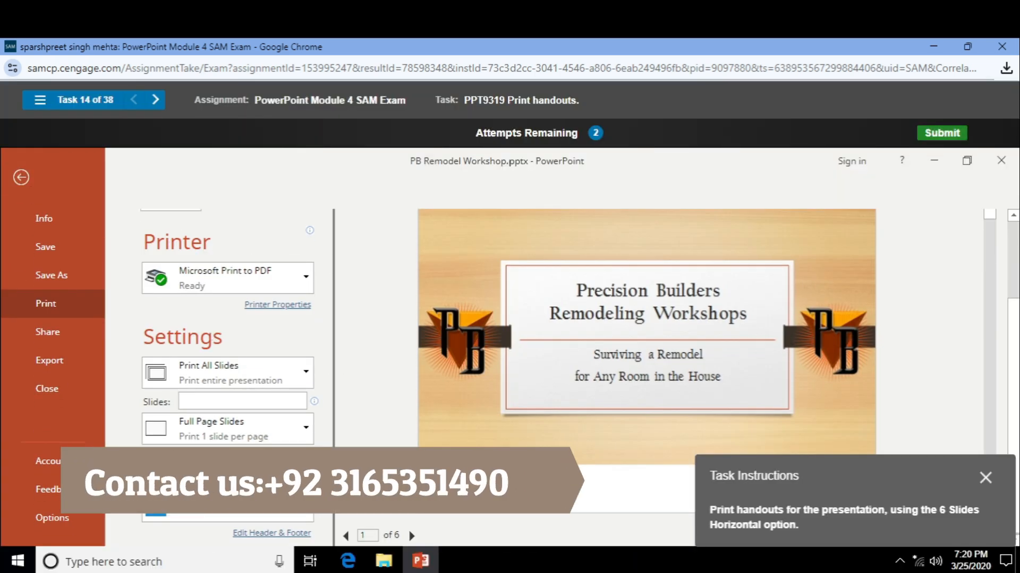
pyautogui.click(299, 439)
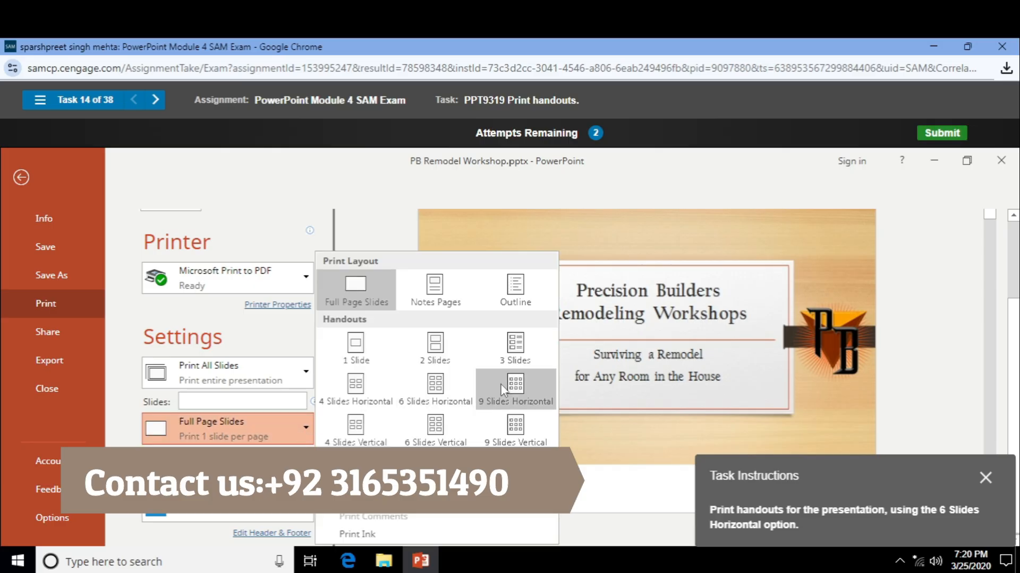
pyautogui.click(451, 429)
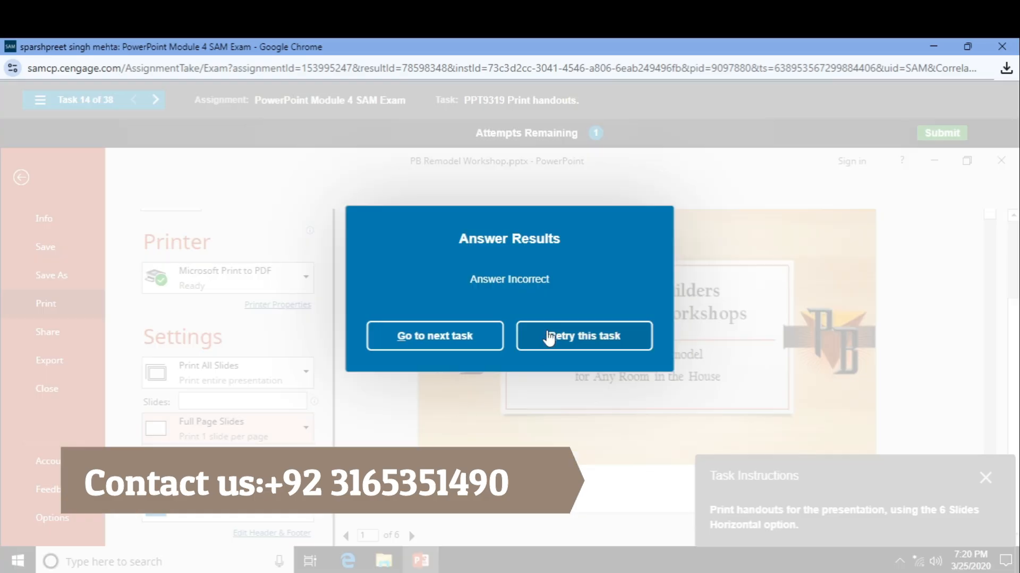
pyautogui.click(550, 337)
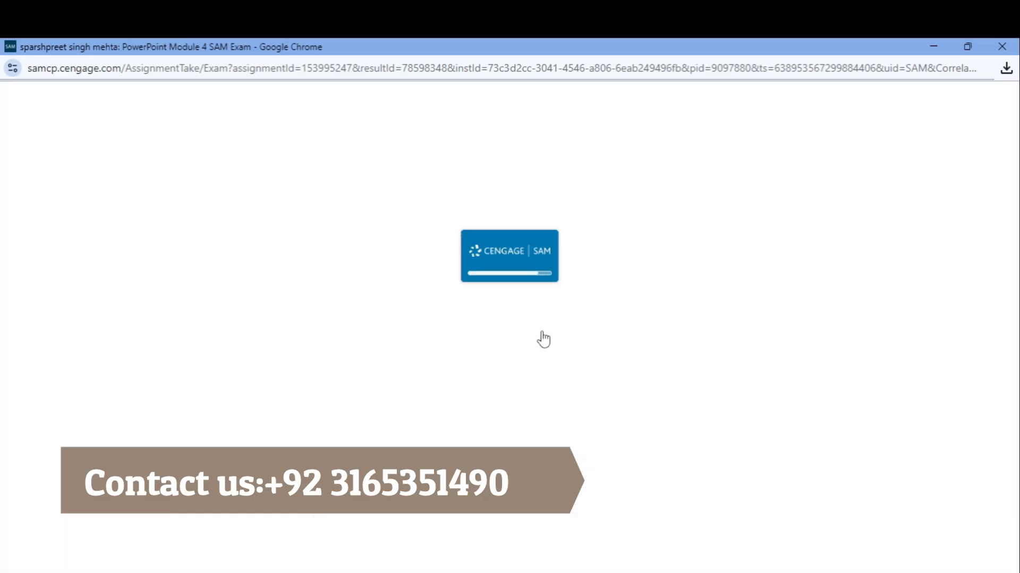
# - Review the print slide range and layout choices in the Print view without changing them
pyautogui.click(30, 181)
pyautogui.click(75, 395)
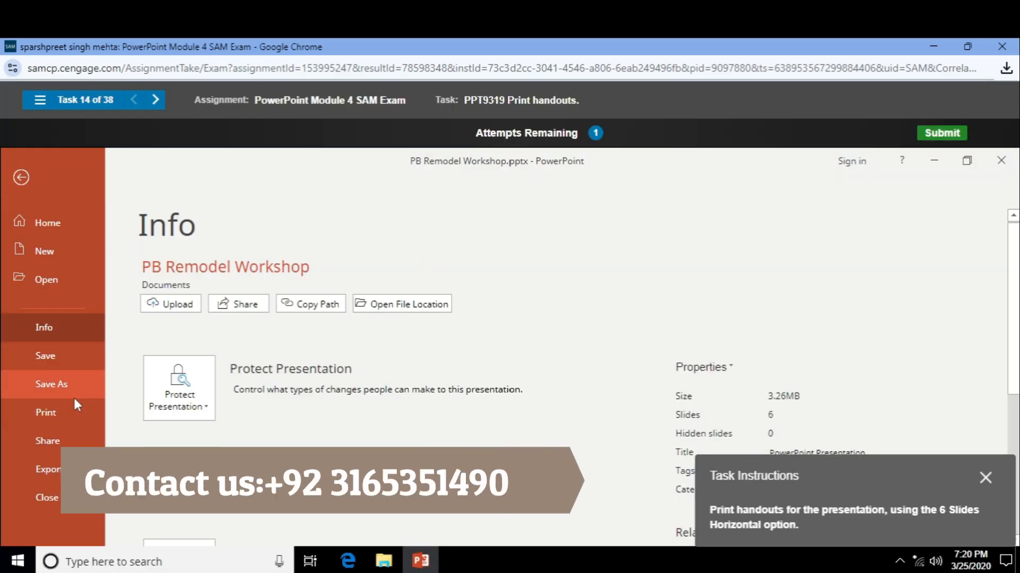
pyautogui.click(84, 412)
pyautogui.scroll(-3, 363, 360)
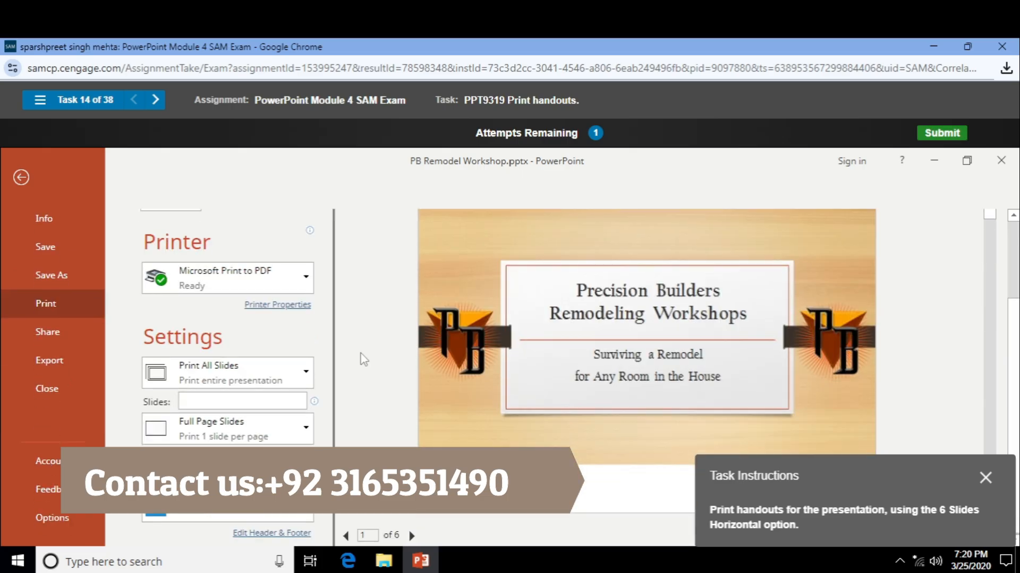
pyautogui.click(297, 369)
pyautogui.click(303, 436)
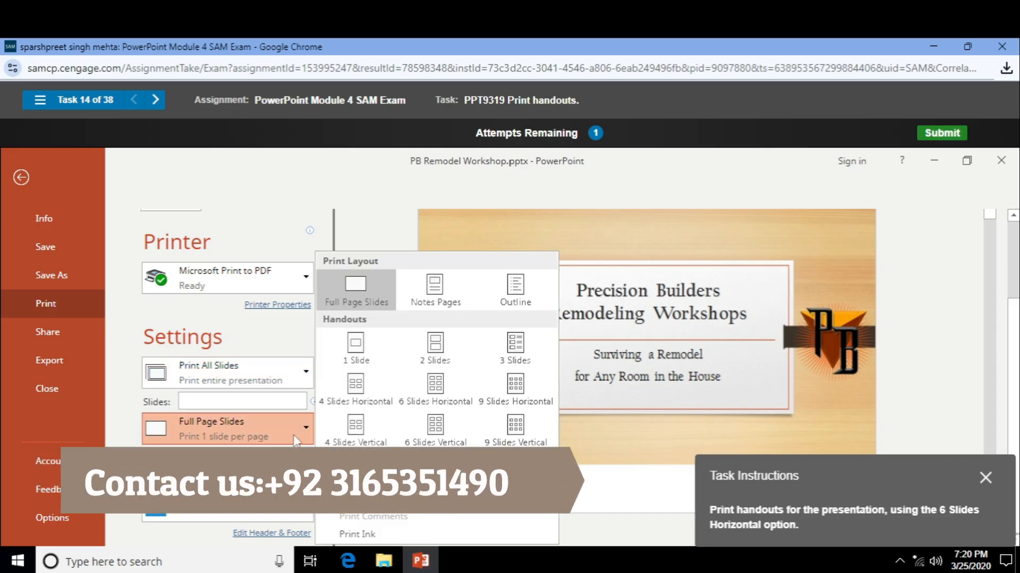
pyautogui.click(293, 435)
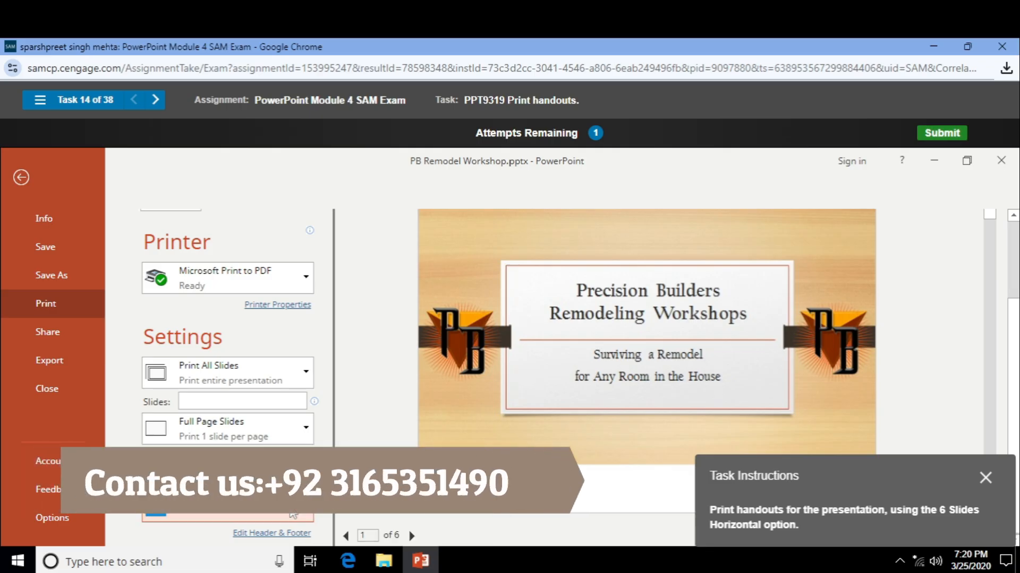
pyautogui.click(280, 370)
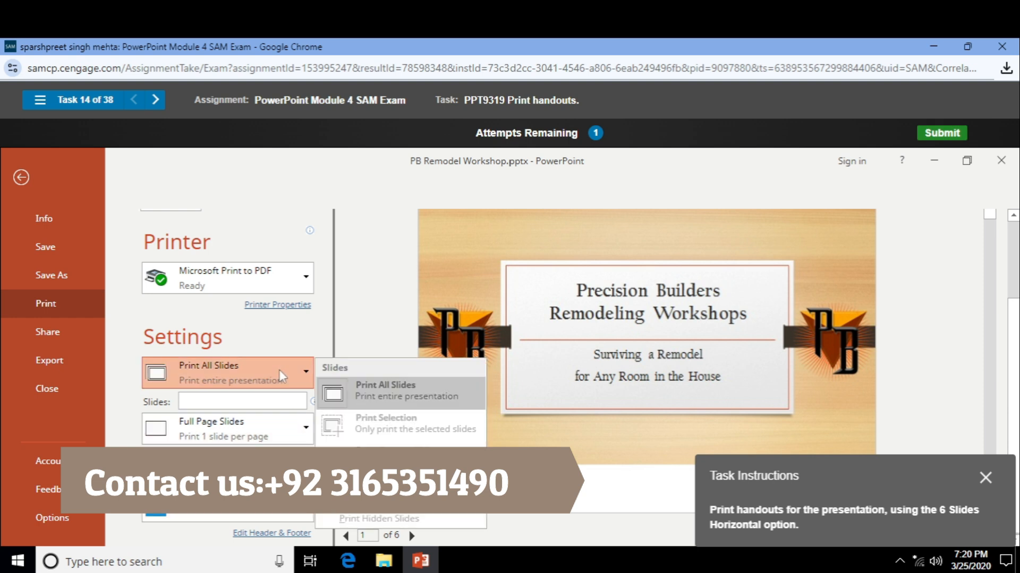
pyautogui.click(279, 369)
pyautogui.scroll(3, 279, 370)
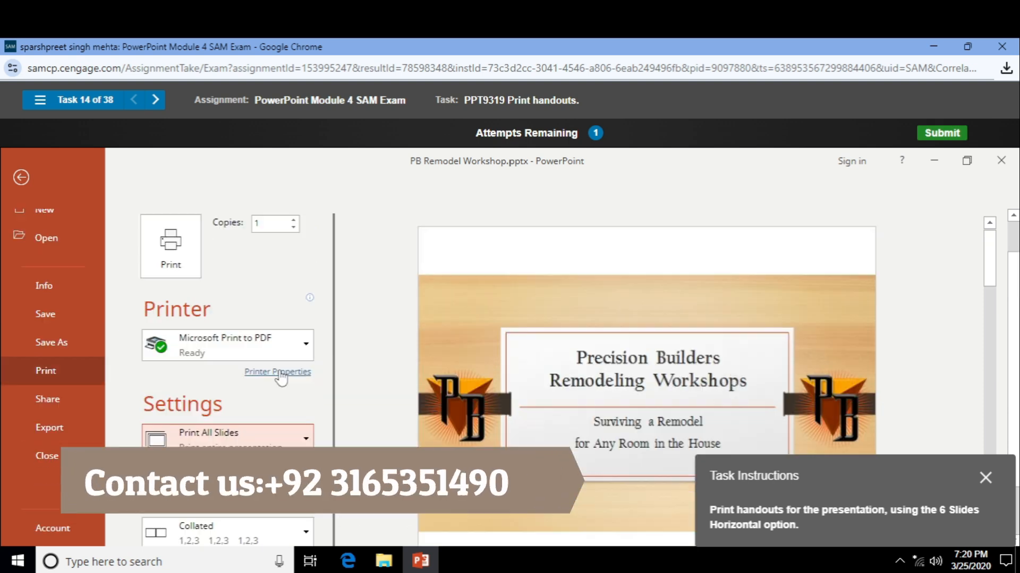
pyautogui.scroll(-3, 282, 377)
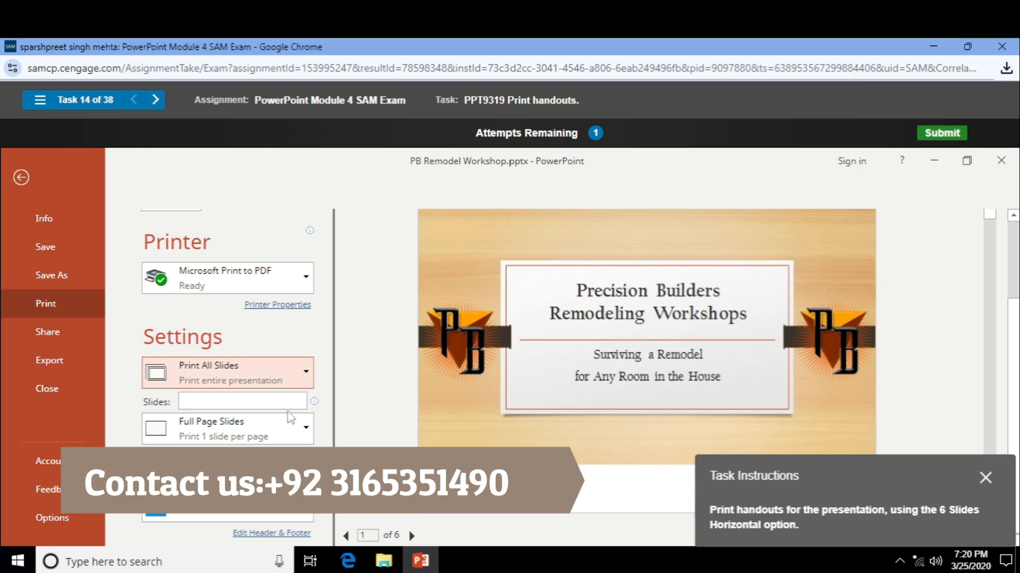
# - Set the print layout to 6 Slides Horizontal handouts and print
pyautogui.click(300, 442)
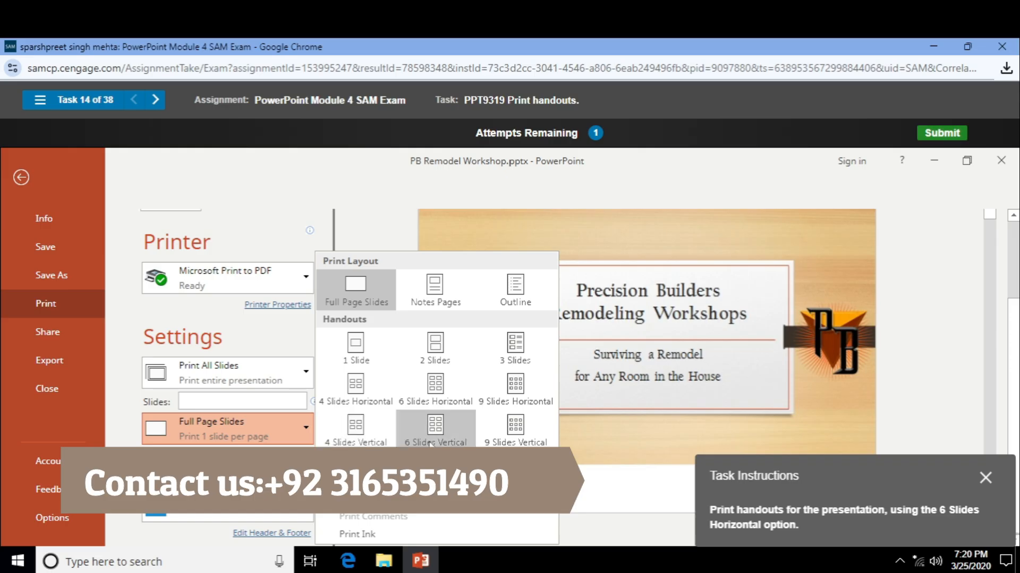
pyautogui.click(454, 393)
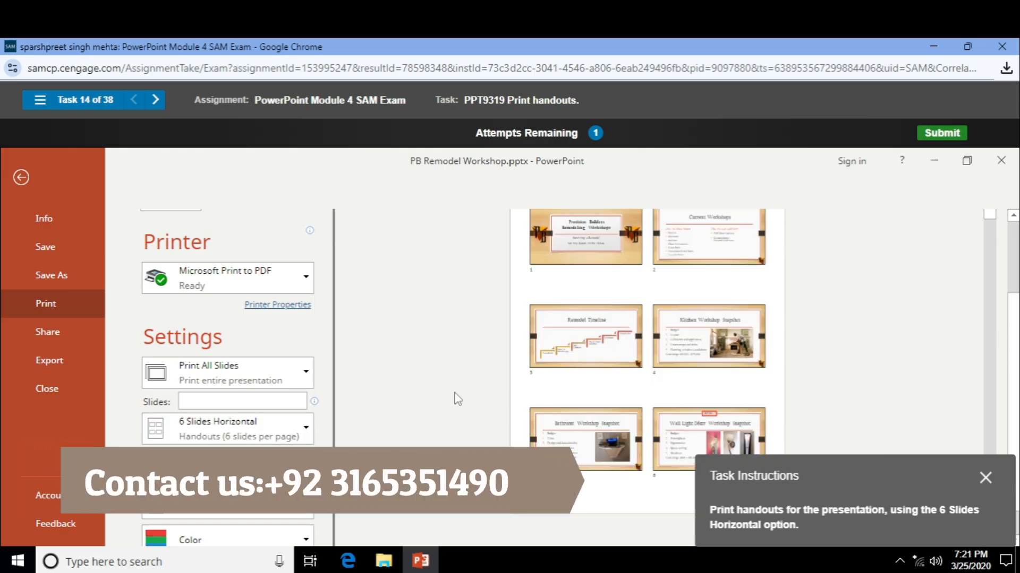
pyautogui.scroll(3, 184, 277)
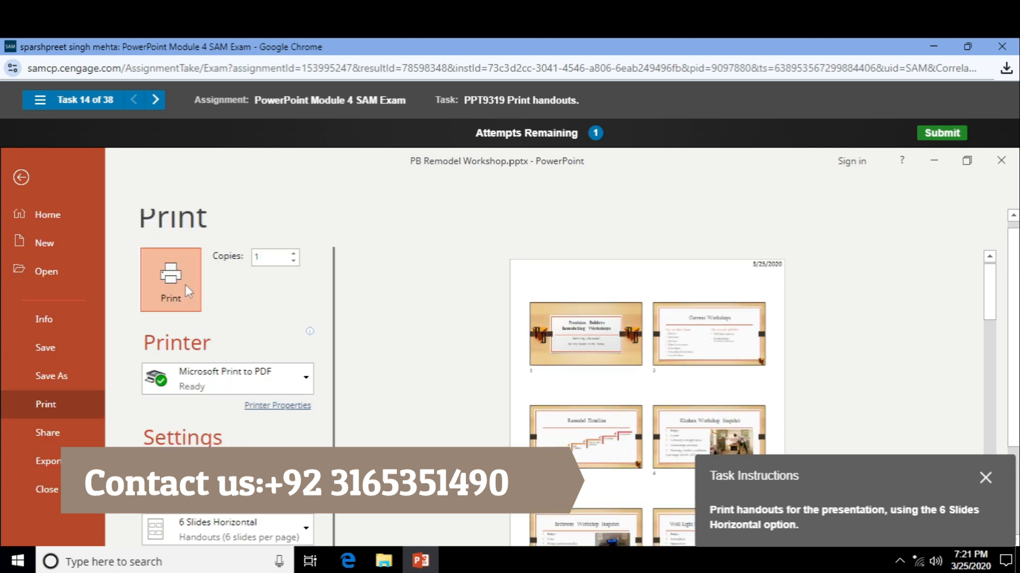
pyautogui.click(186, 285)
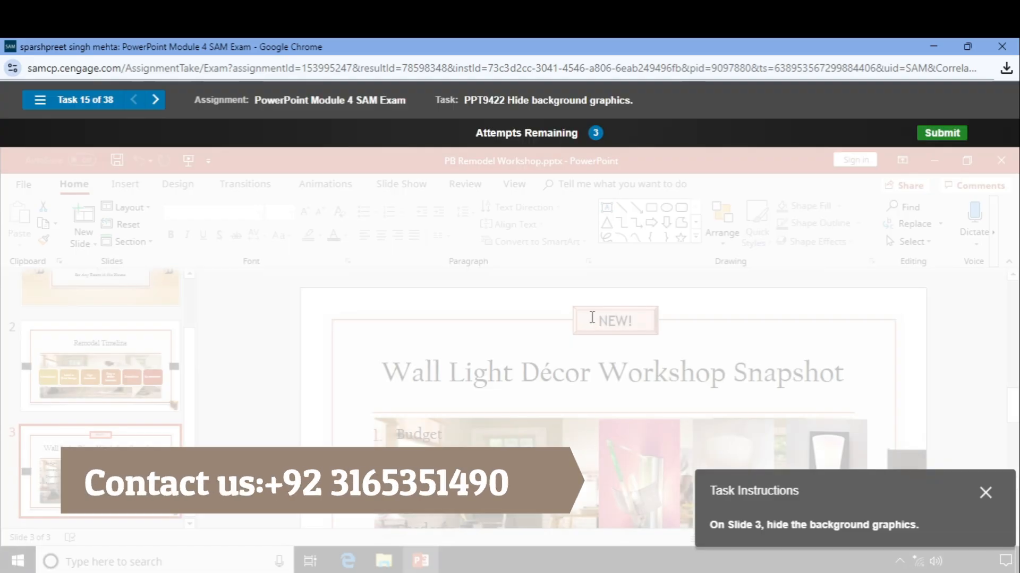
# - Check Hide background graphics in Format Background for slide 3, Wall Light Décor Workshop Snapshot
pyautogui.scroll(-4, 592, 317)
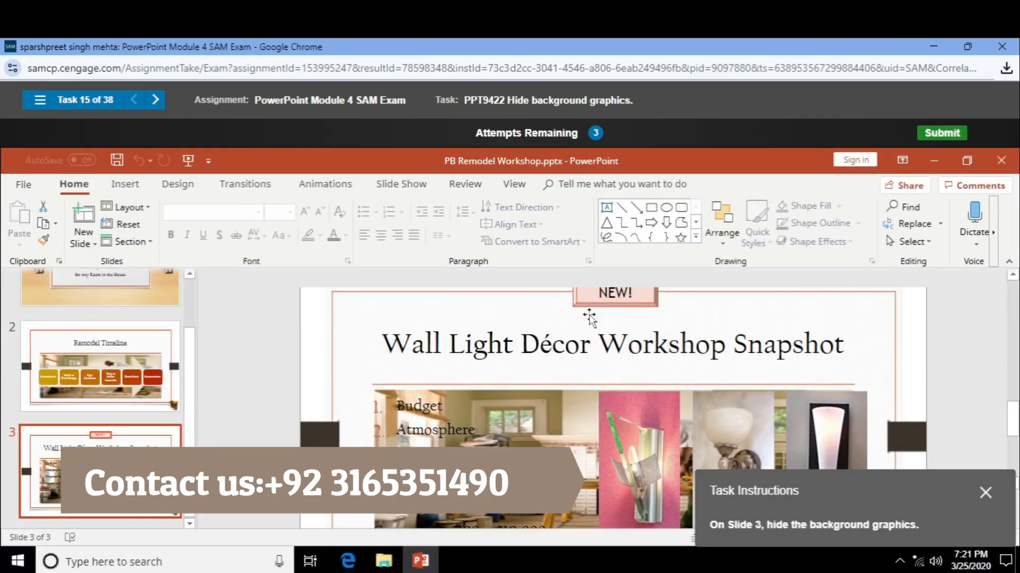
pyautogui.rightClick(371, 320)
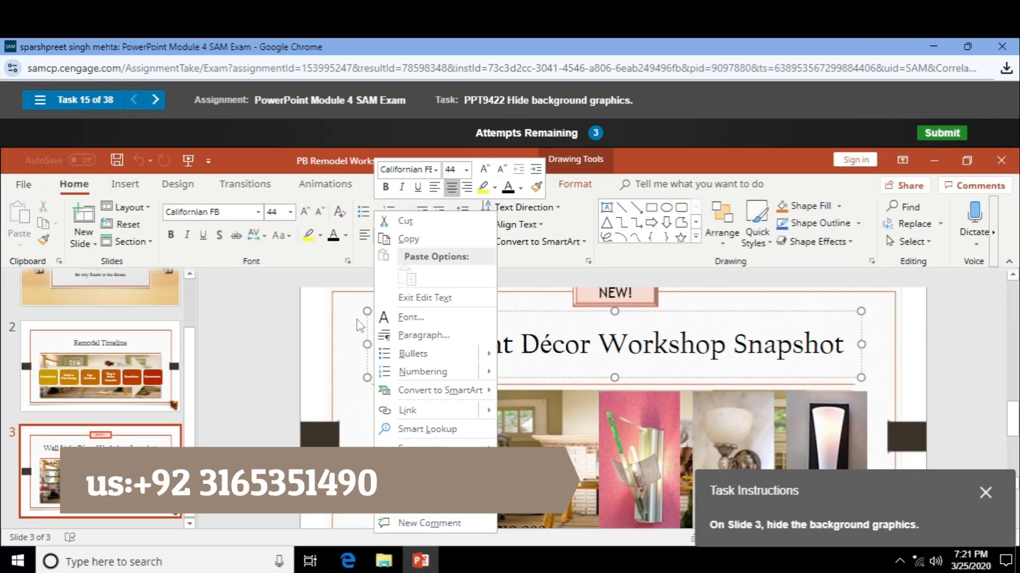
pyautogui.rightClick(334, 335)
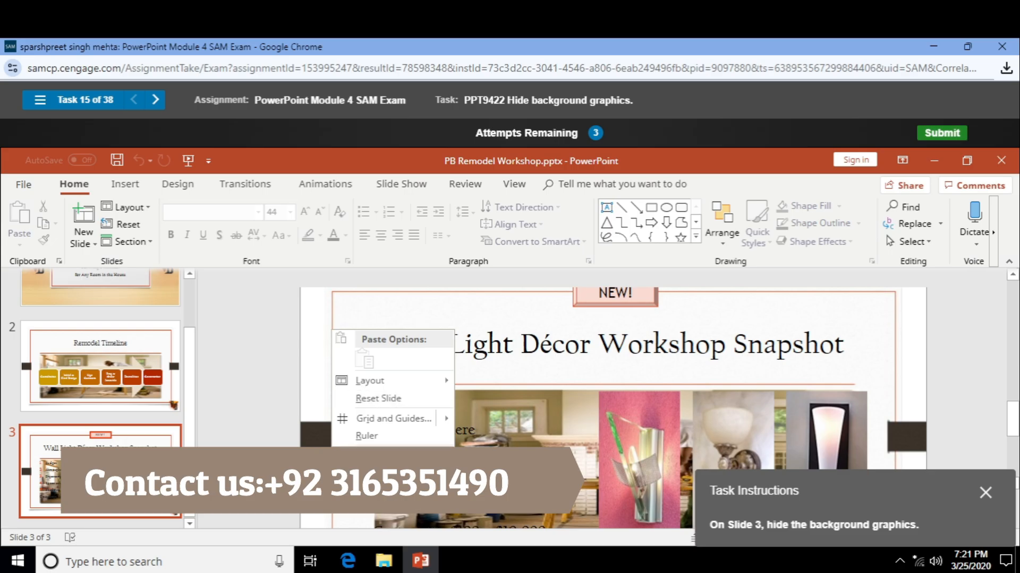
pyautogui.click(455, 340)
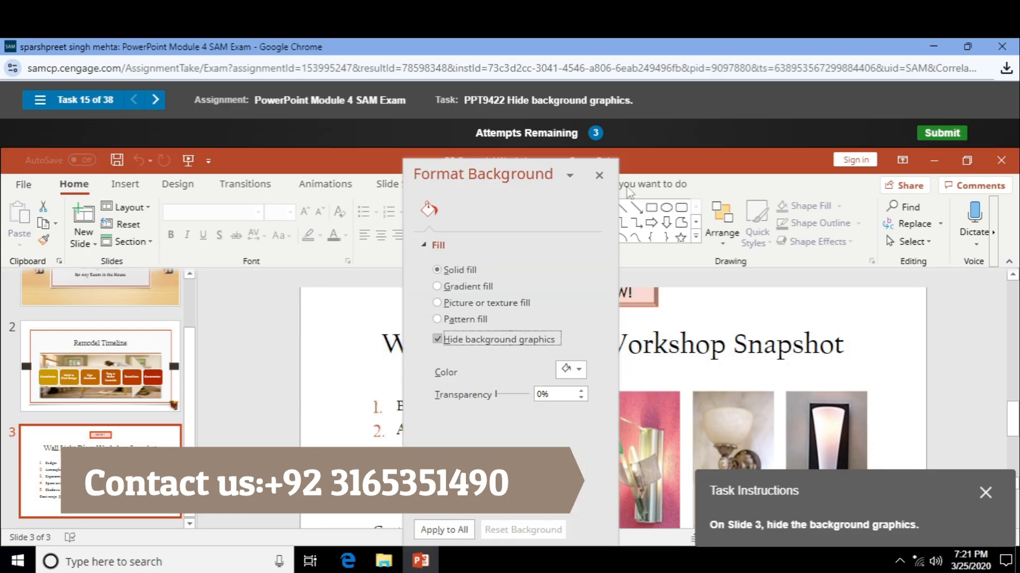
pyautogui.click(599, 175)
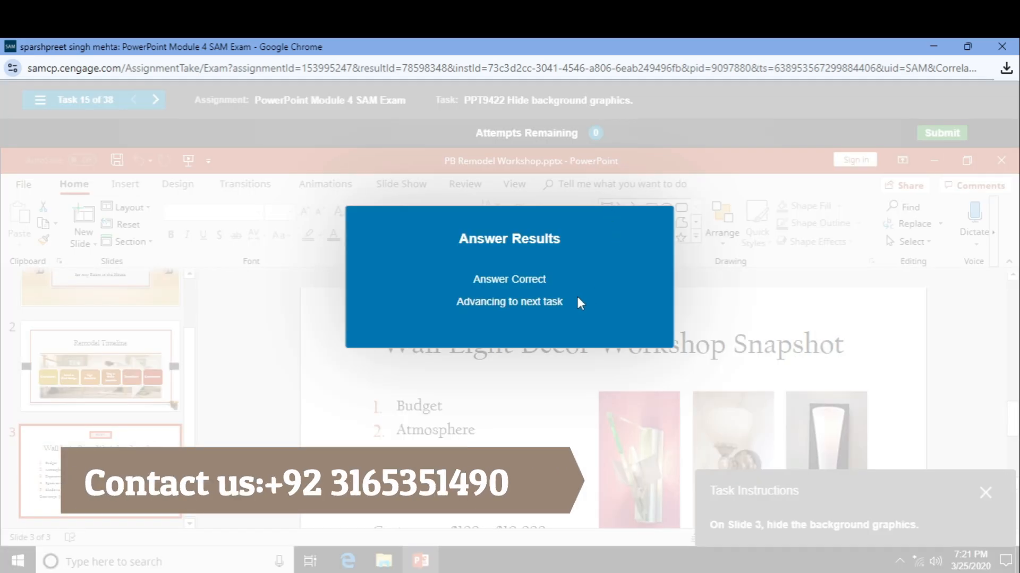
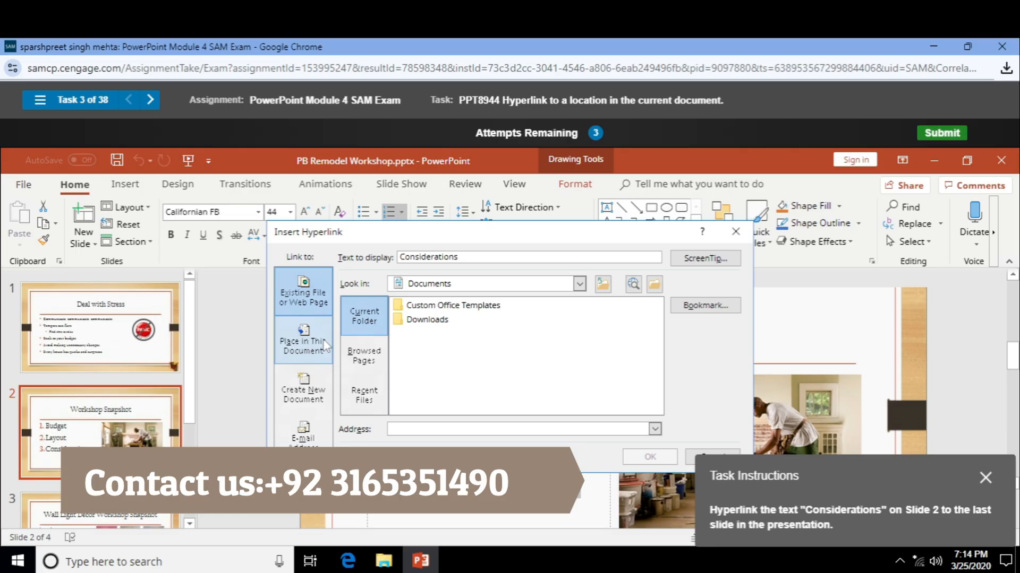
# - Point the Considerations hyperlink to Last Slide under Place in This Document
pyautogui.click(326, 346)
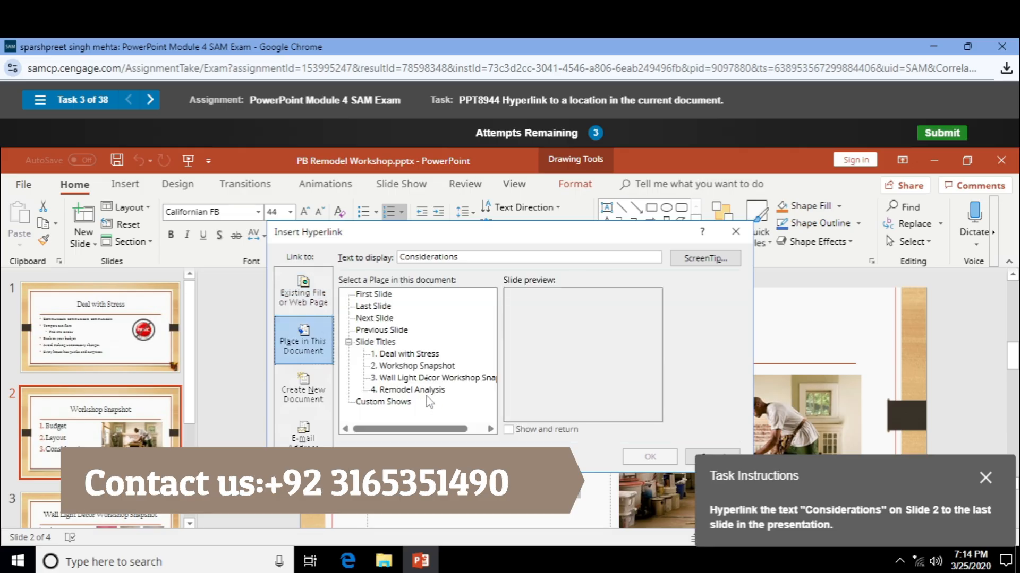
pyautogui.click(427, 392)
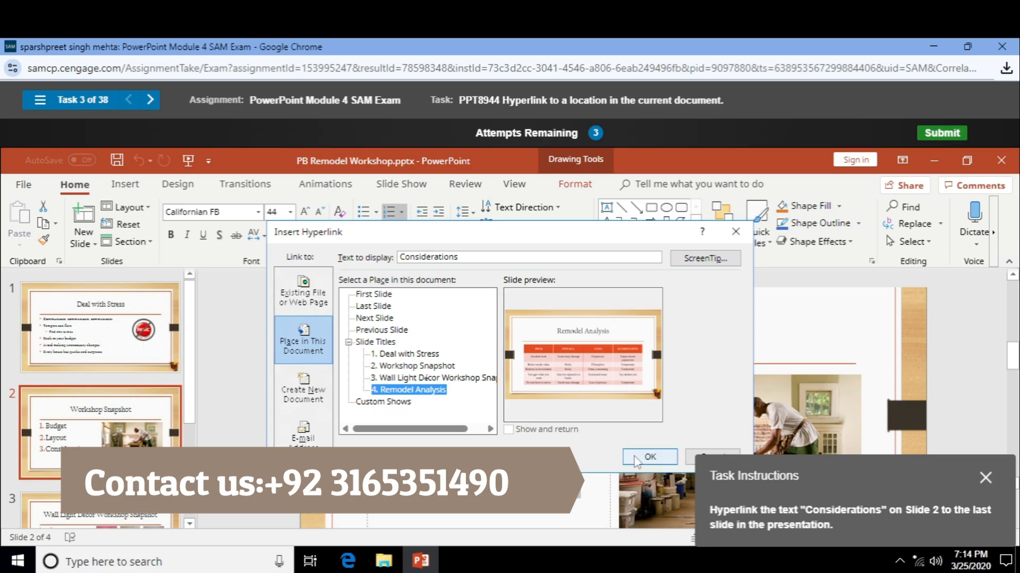
pyautogui.click(381, 308)
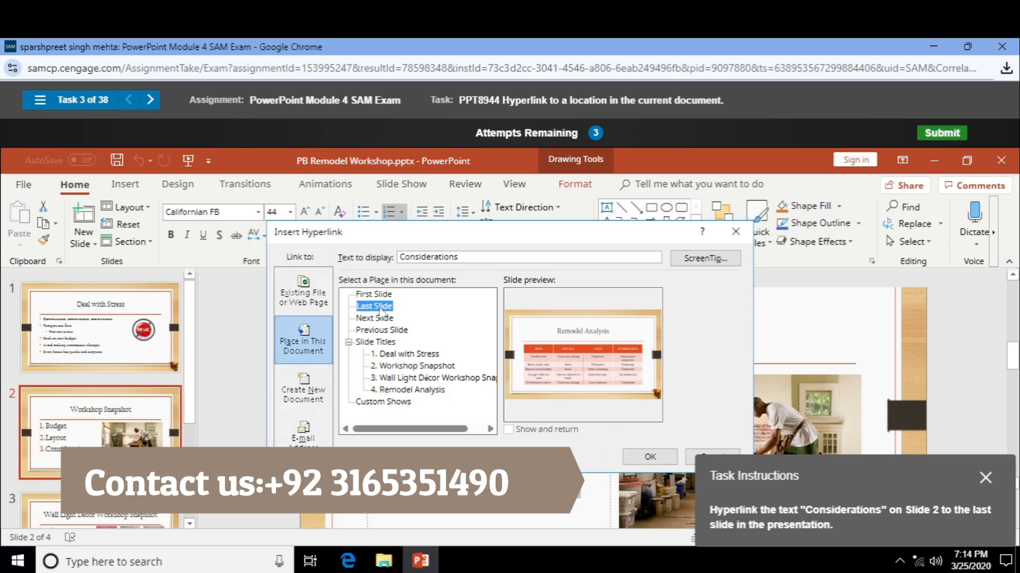
pyautogui.click(649, 457)
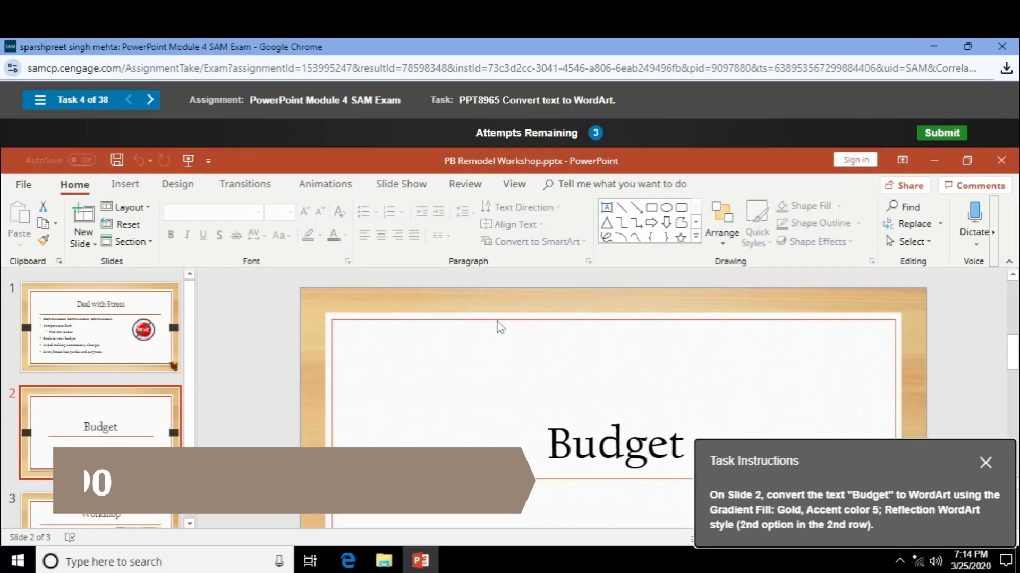
# - Apply the Gradient Fill: Gold, Accent color 5; Reflection WordArt style to the Budget text box
pyautogui.scroll(-3, 497, 322)
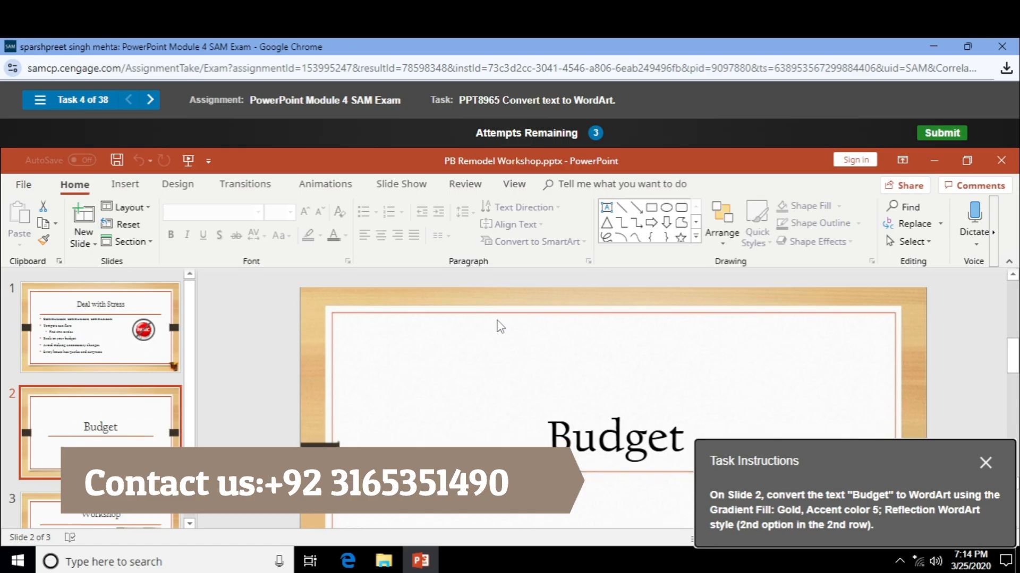
pyautogui.doubleClick(579, 411)
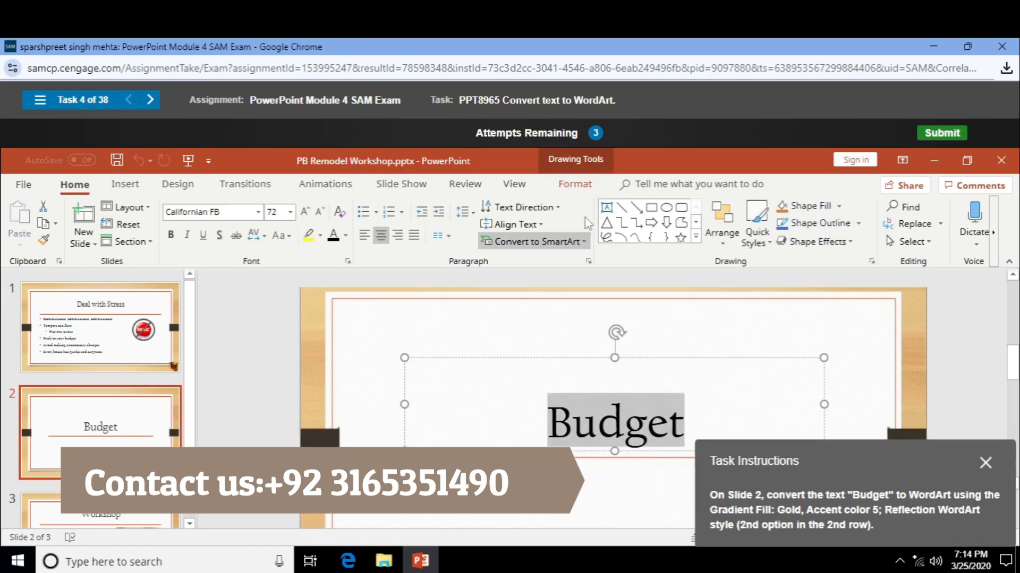
pyautogui.click(555, 358)
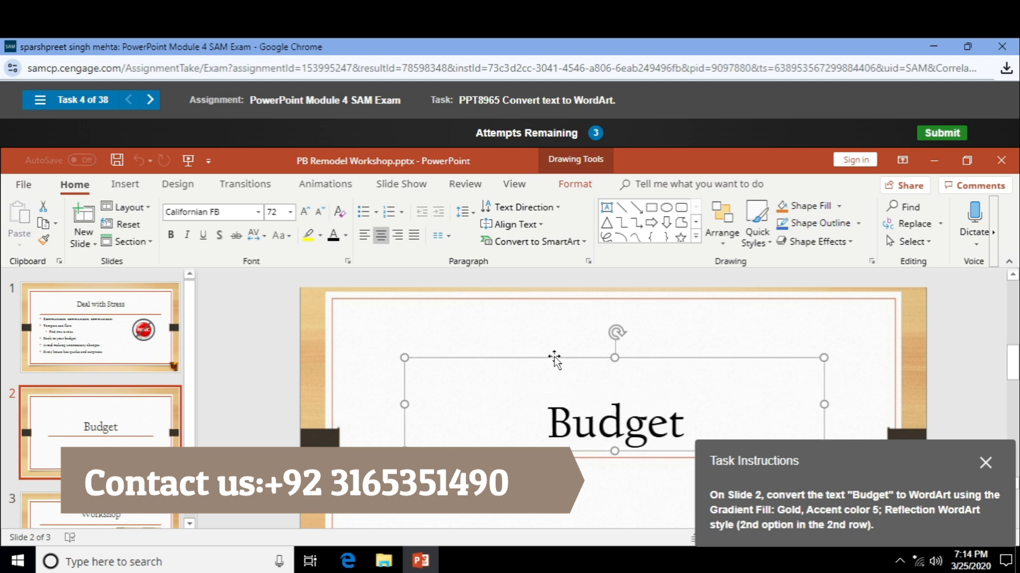
pyautogui.click(575, 185)
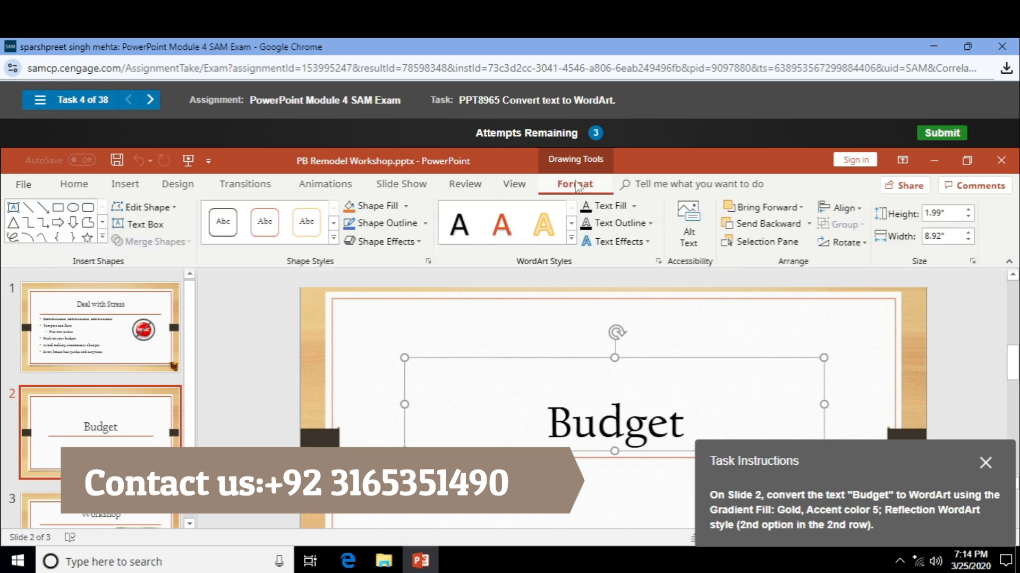
pyautogui.click(571, 238)
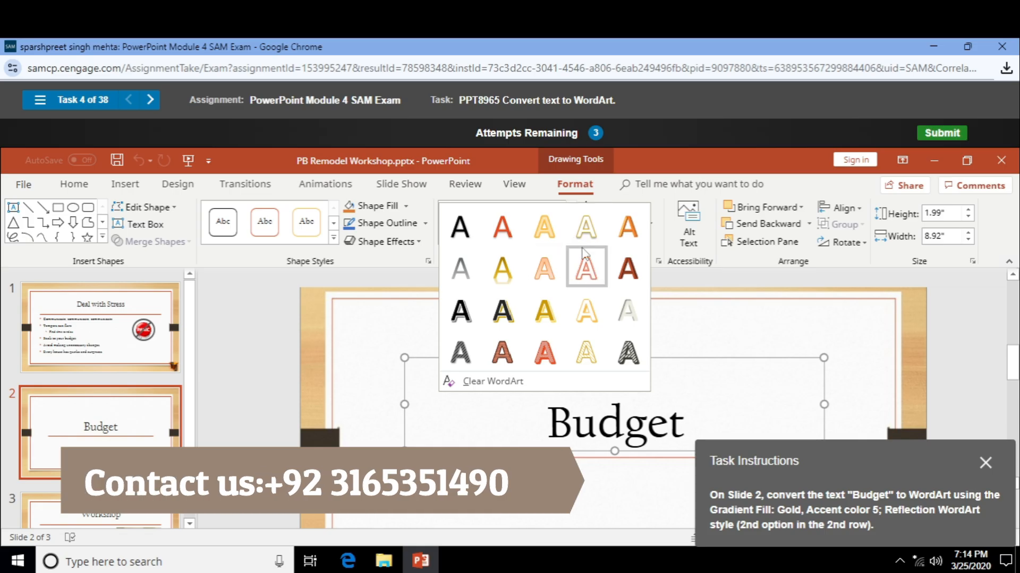
pyautogui.click(514, 282)
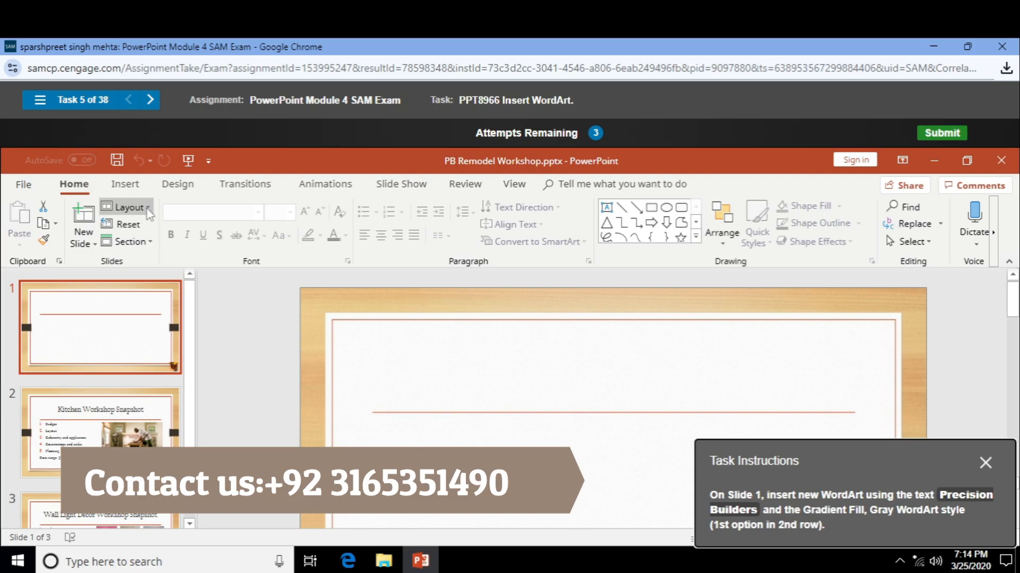
# - Insert Gradient Fill, Gray WordArt on slide 1 reading 'Precision Builders'
pyautogui.click(125, 185)
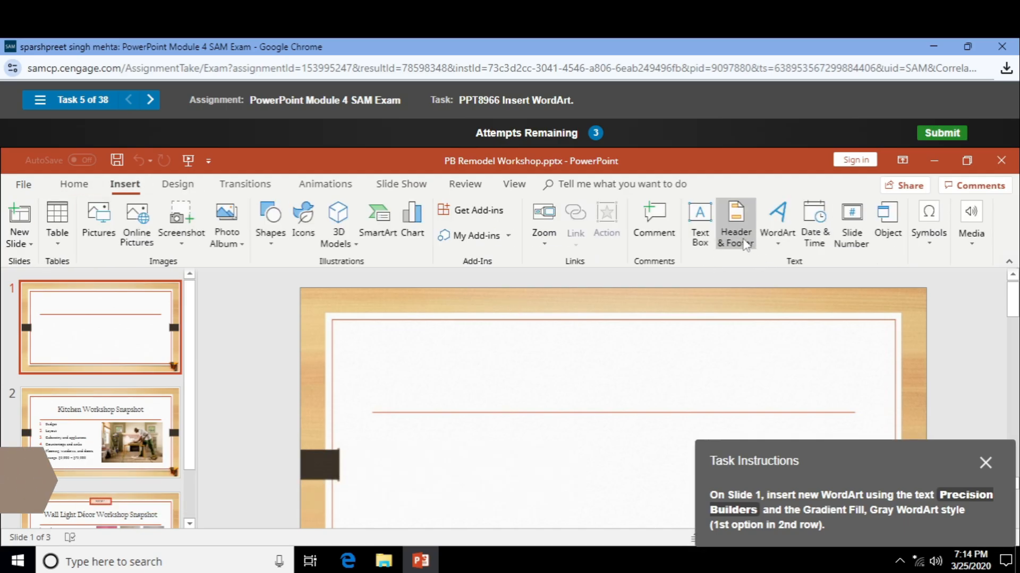
pyautogui.click(781, 244)
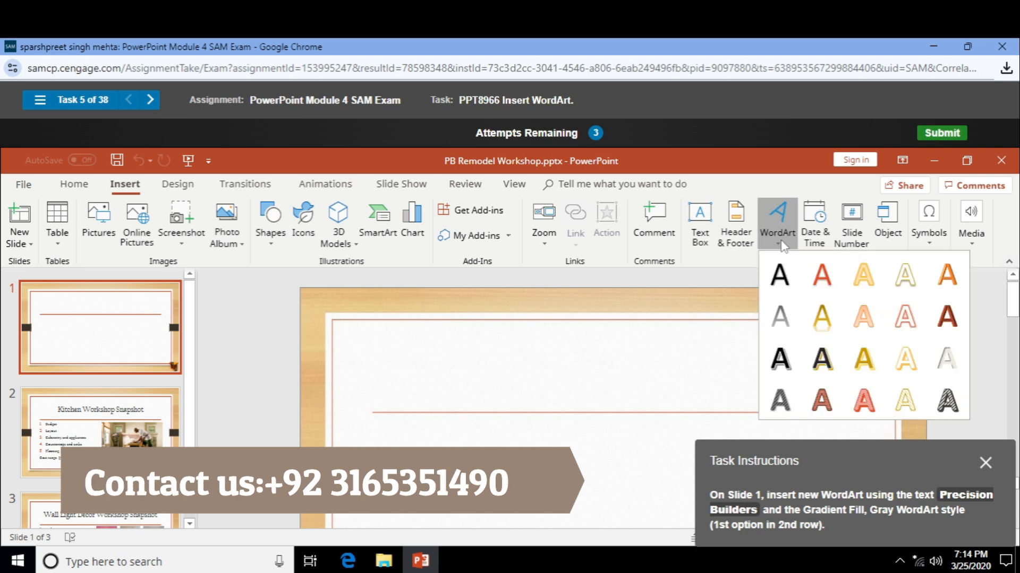
pyautogui.click(781, 317)
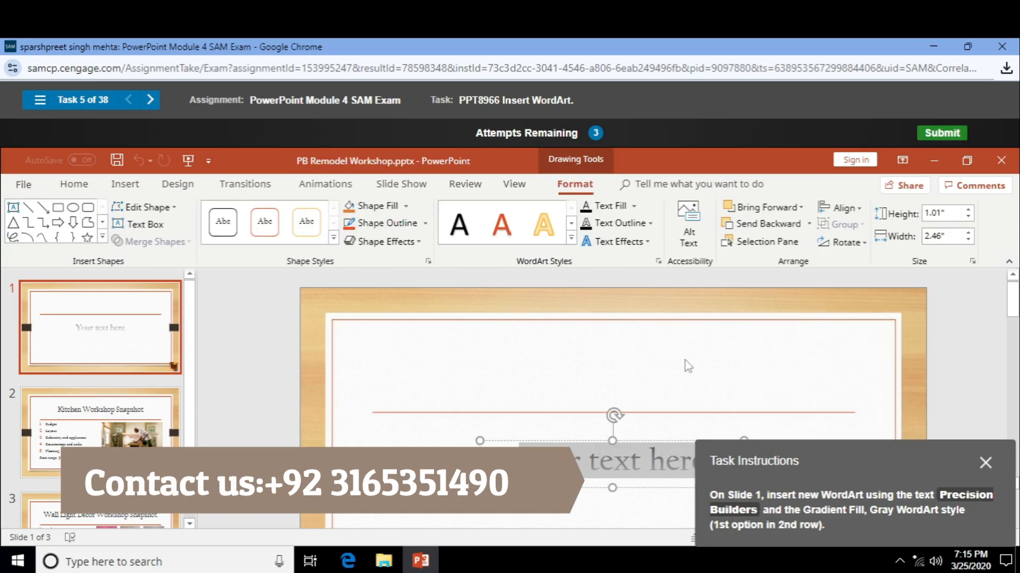
pyautogui.write('Pre')
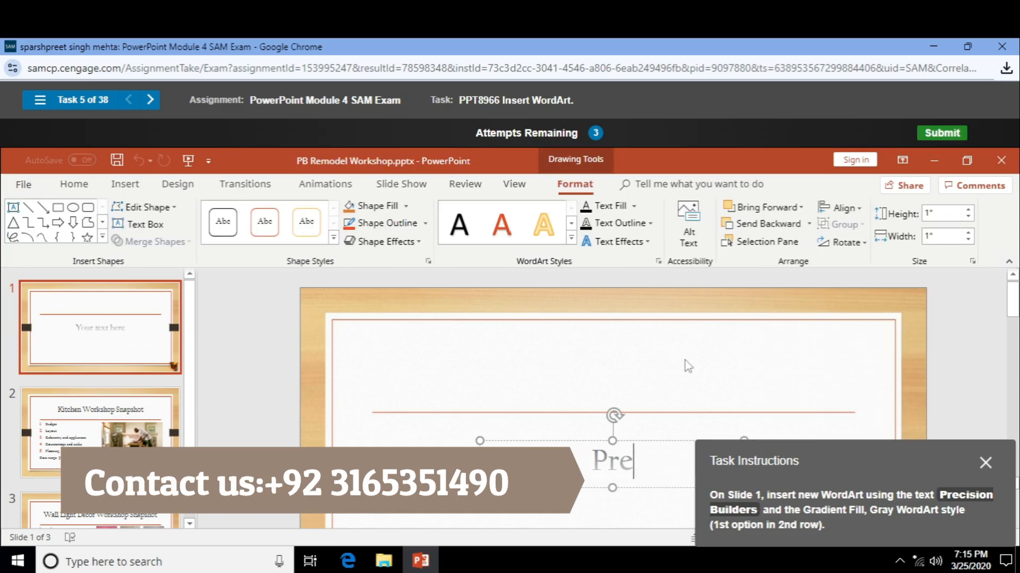
pyautogui.write('cision B')
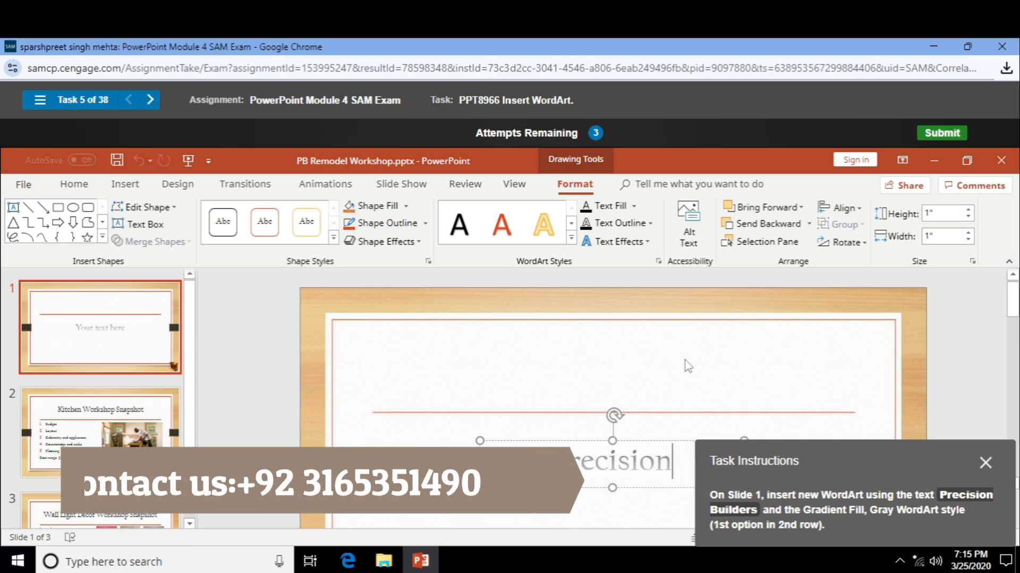
pyautogui.write('uilders')
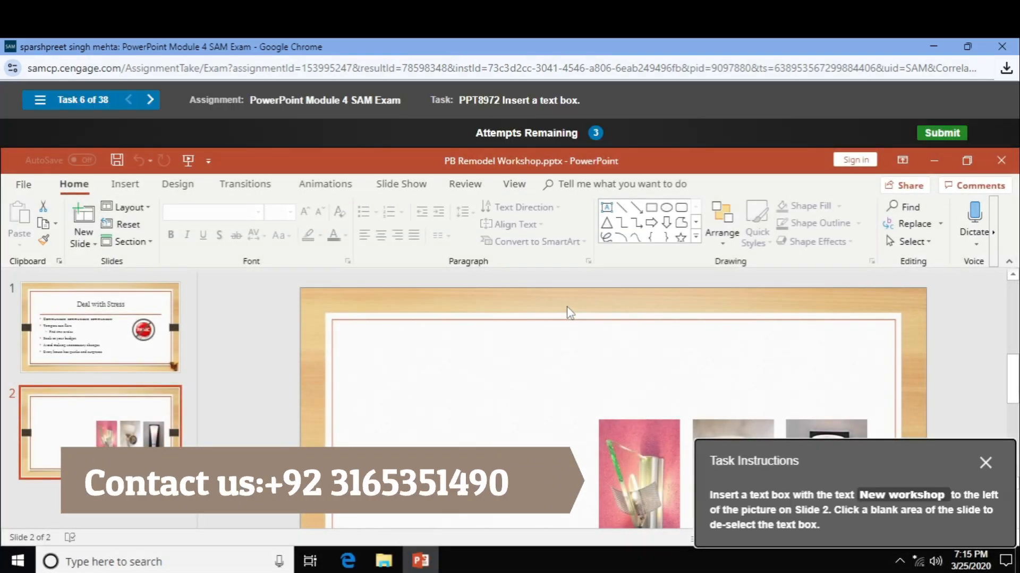
# - Add a text box reading 'New workshop' to the left of the slide 2 pictures
pyautogui.click(119, 190)
pyautogui.click(710, 242)
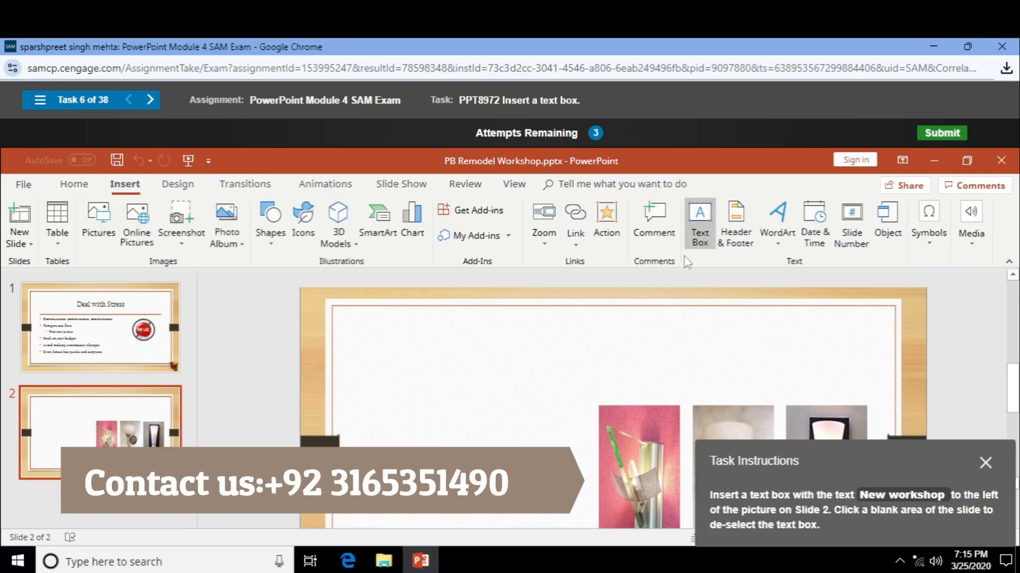
pyautogui.click(433, 426)
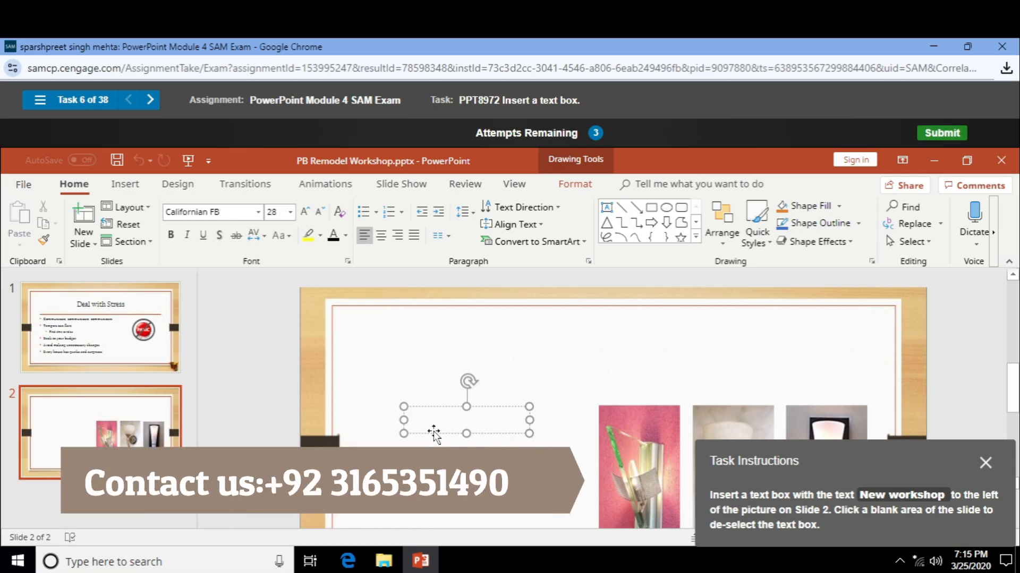
pyautogui.write('Mew')
pyautogui.press('BackSpace')
pyautogui.press('BackSpace')
pyautogui.write('New ')
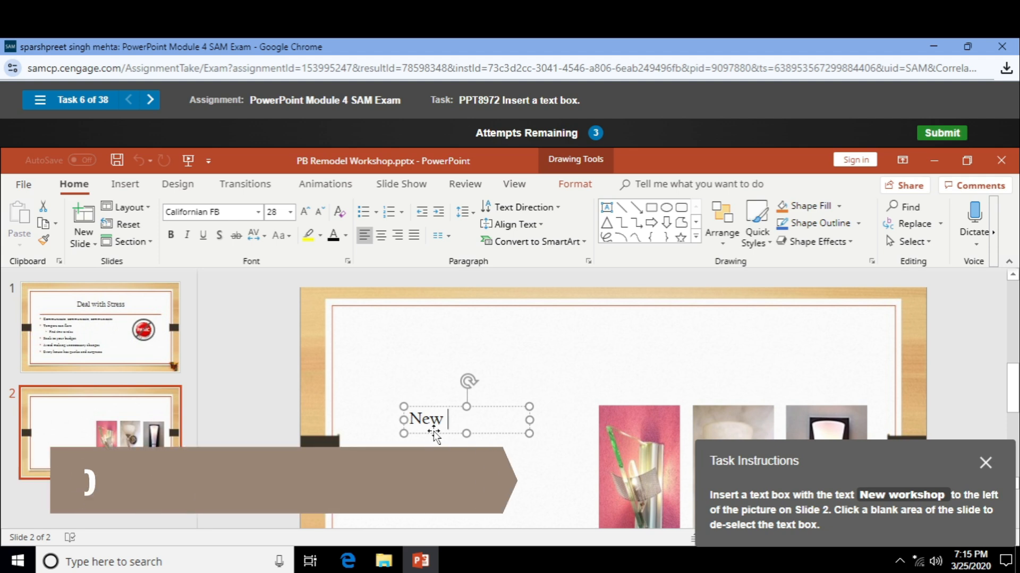
pyautogui.write('workshop')
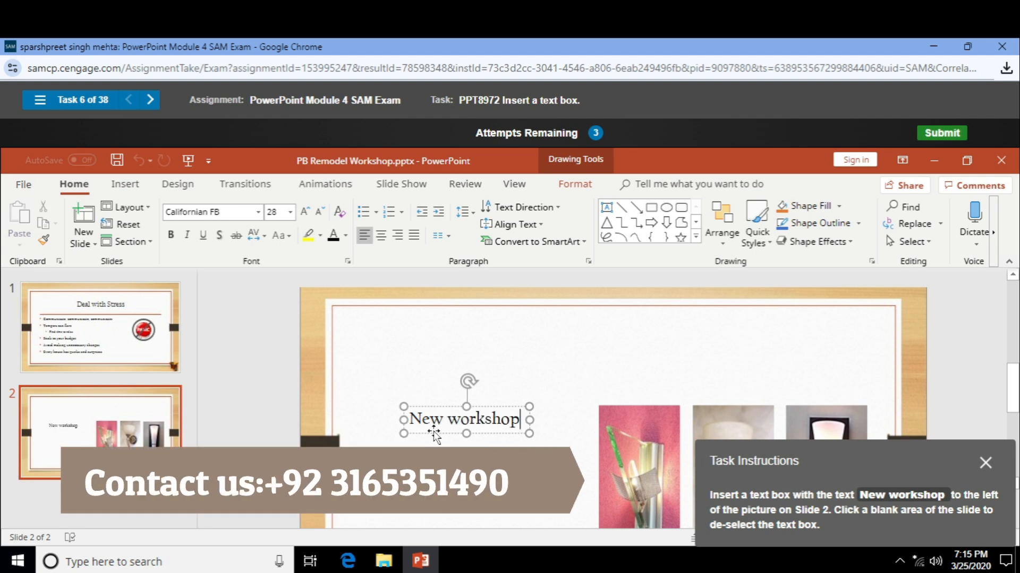
pyautogui.click(667, 398)
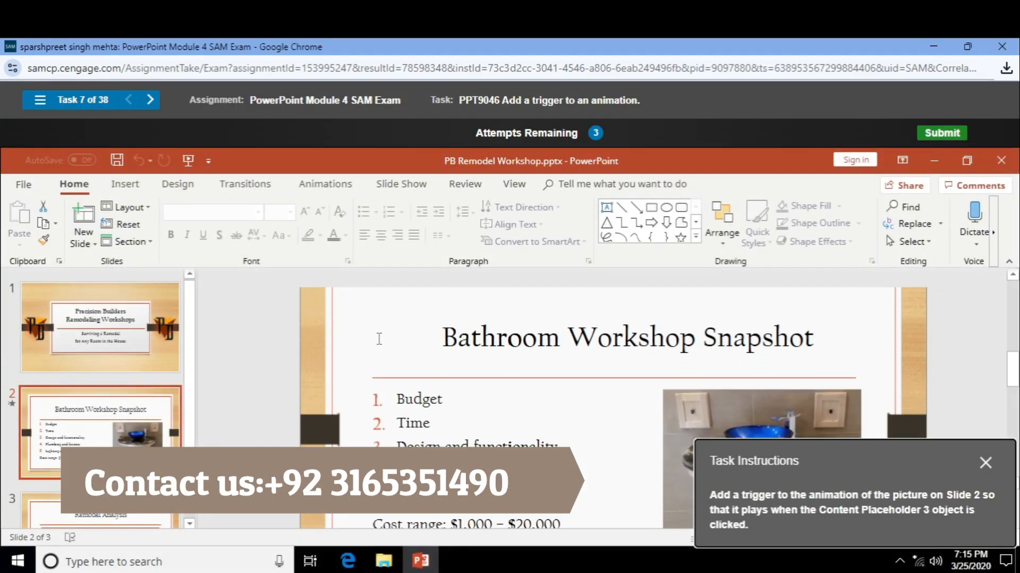
# - Make the bathroom picture's animation trigger On Click of Content Placeholder 3
pyautogui.scroll(-1, 381, 339)
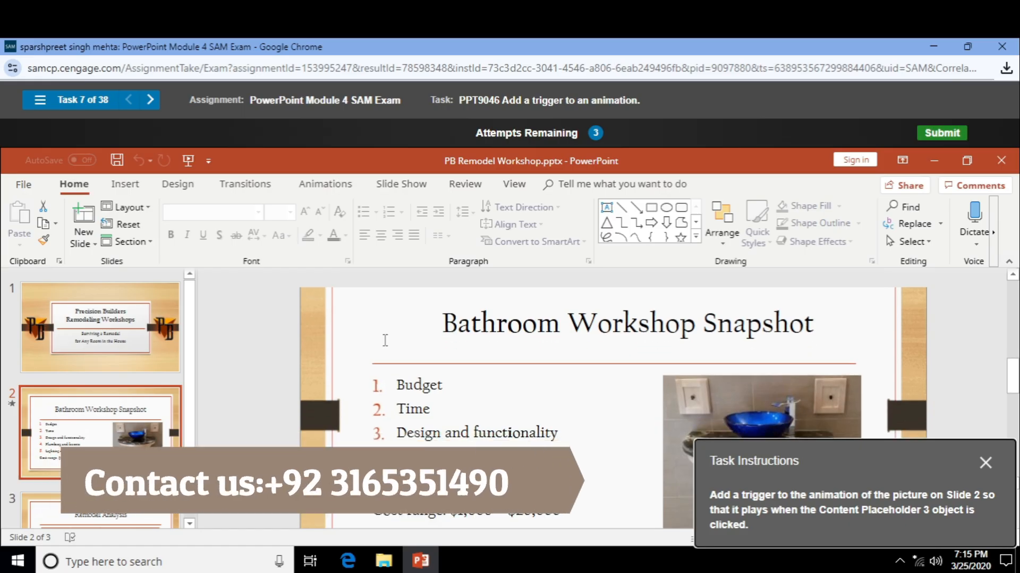
pyautogui.click(779, 411)
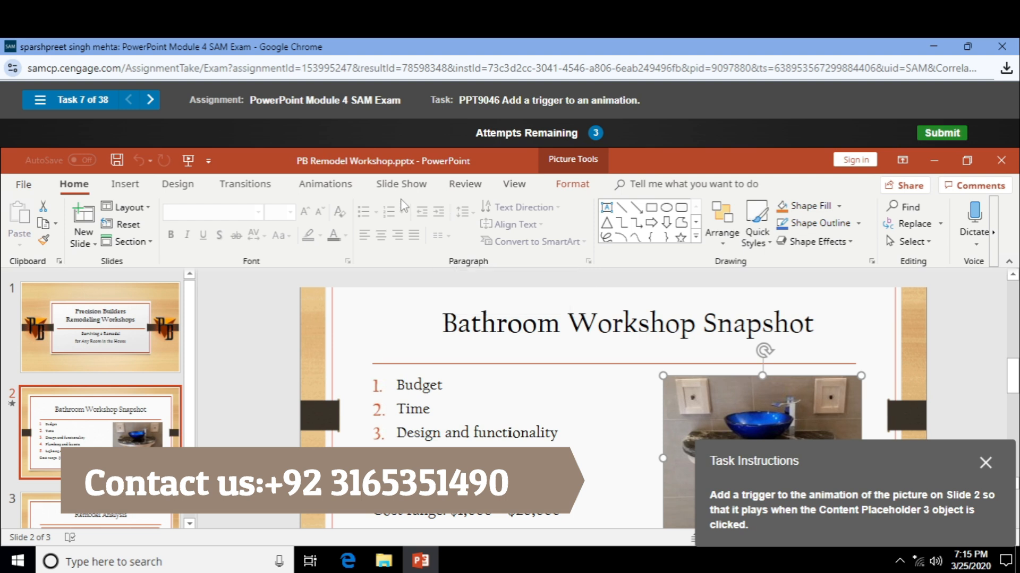
pyautogui.click(325, 184)
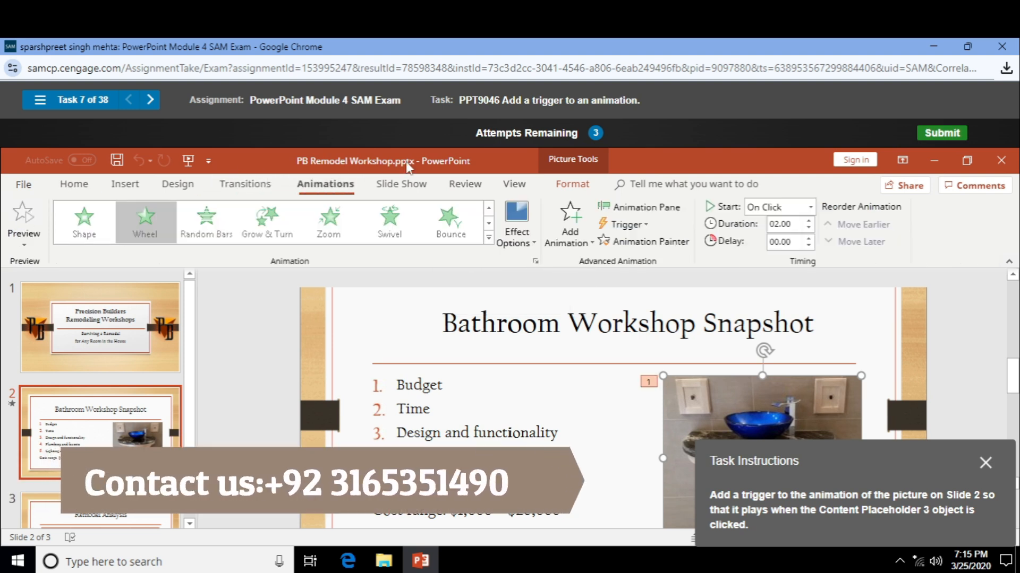
pyautogui.click(627, 224)
pyautogui.moveTo(650, 246)
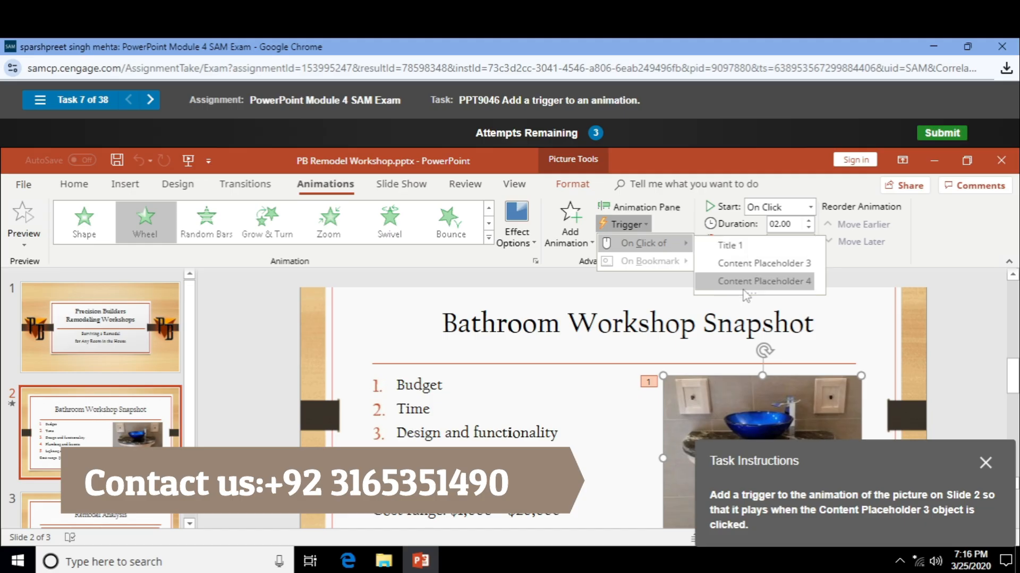
pyautogui.click(748, 260)
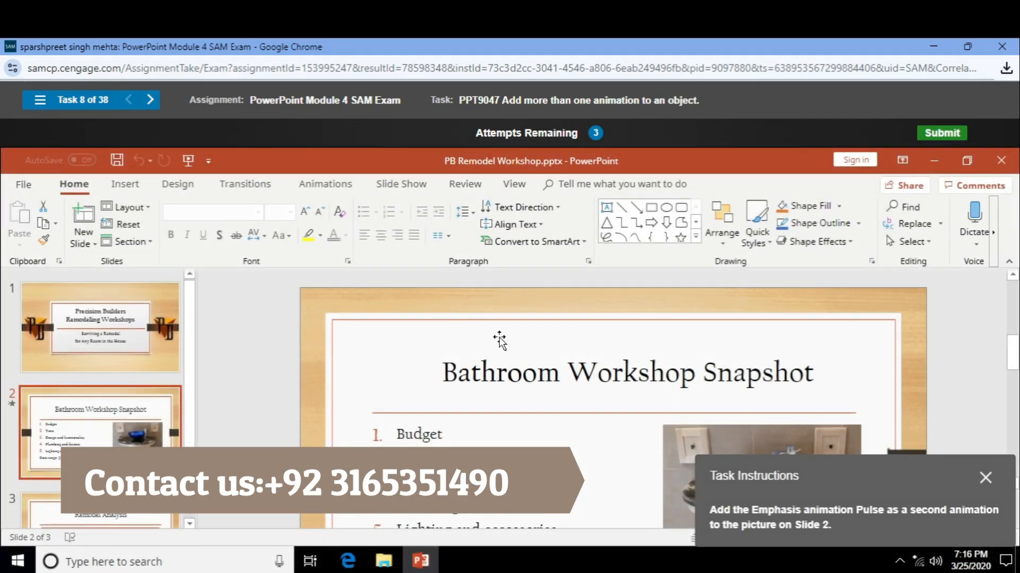
# - Apply Pulse to the bathroom picture from the full animation effects gallery
pyautogui.scroll(-1, 585, 380)
pyautogui.click(779, 412)
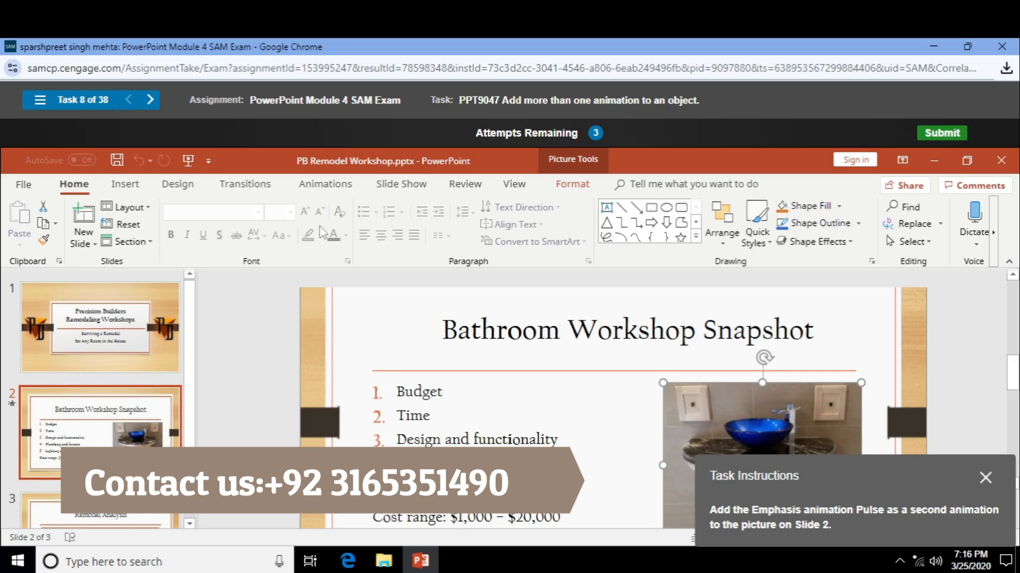
pyautogui.click(325, 184)
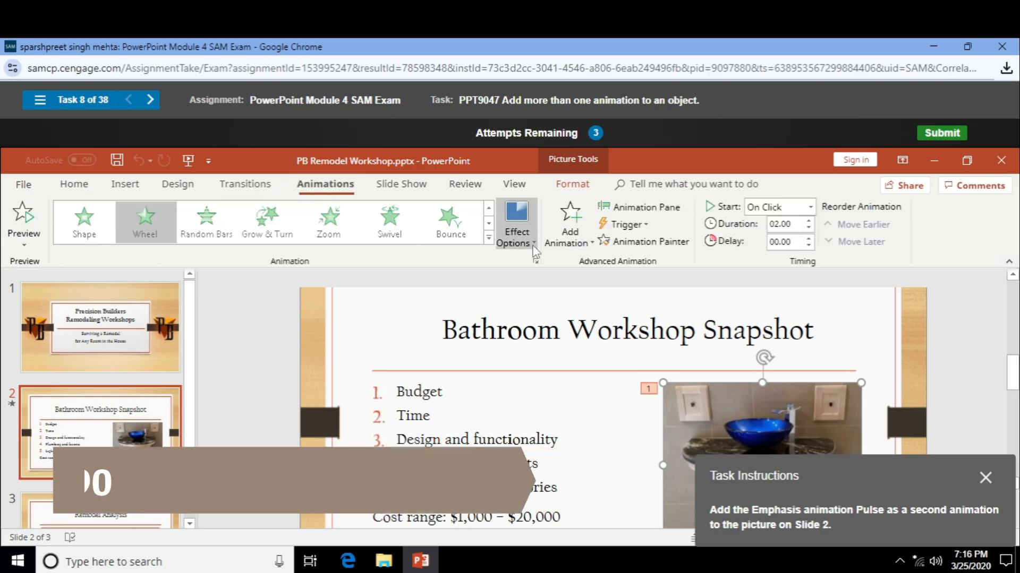
pyautogui.click(487, 244)
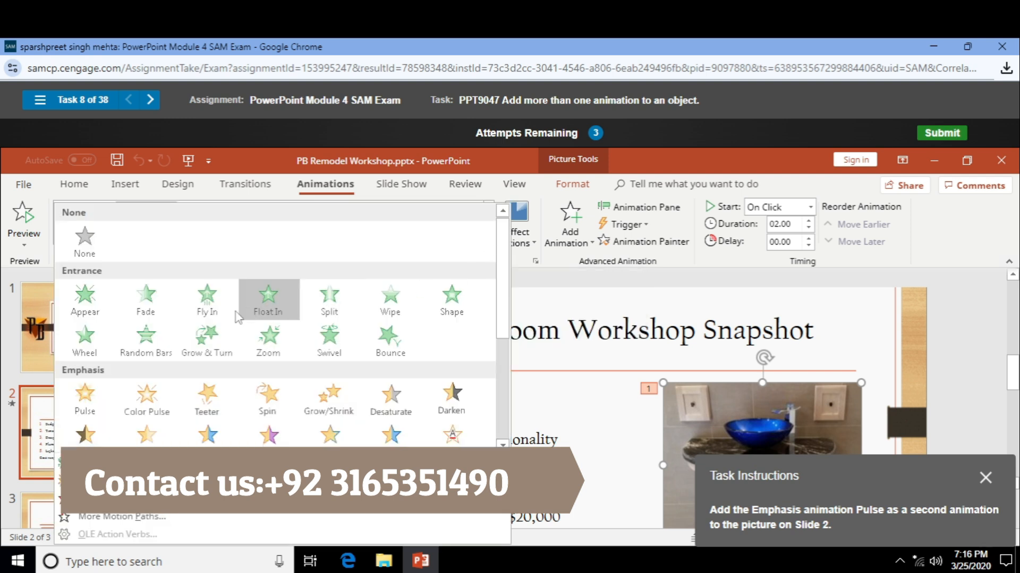
pyautogui.scroll(-2, 209, 325)
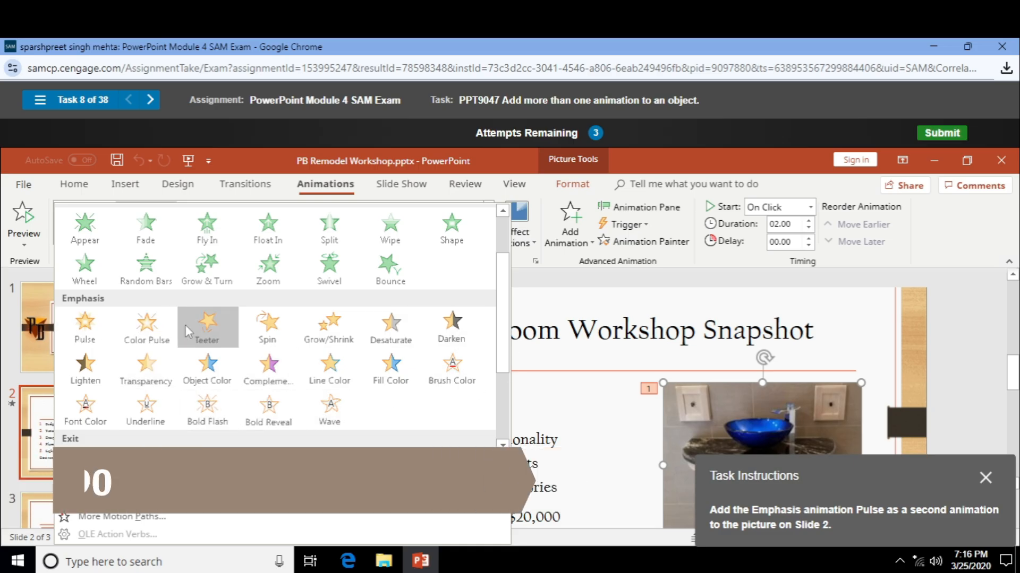
pyautogui.click(84, 329)
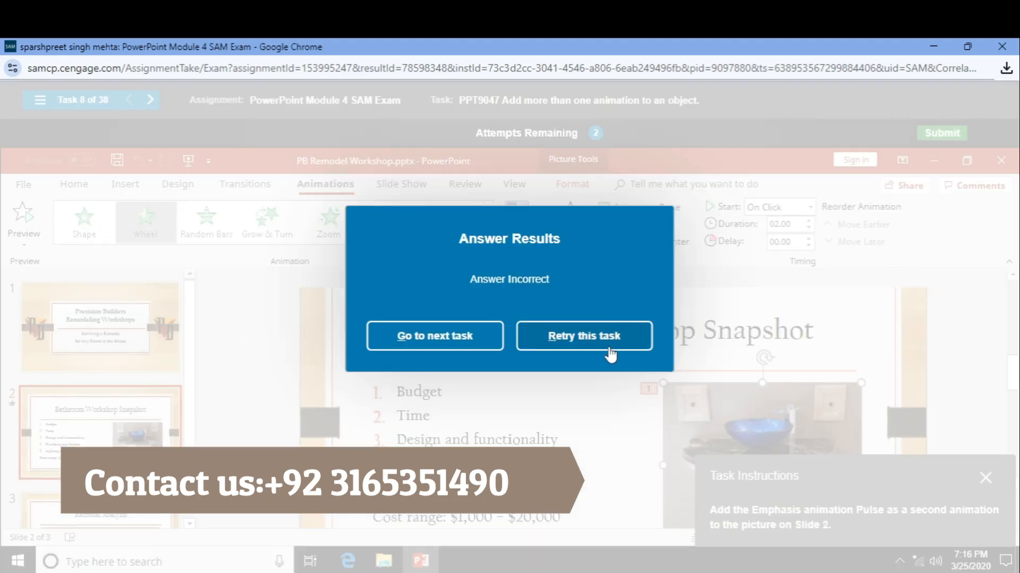
# - After the incorrect grade, retry and add Pulse as a second animation via Add Animation
pyautogui.click(610, 353)
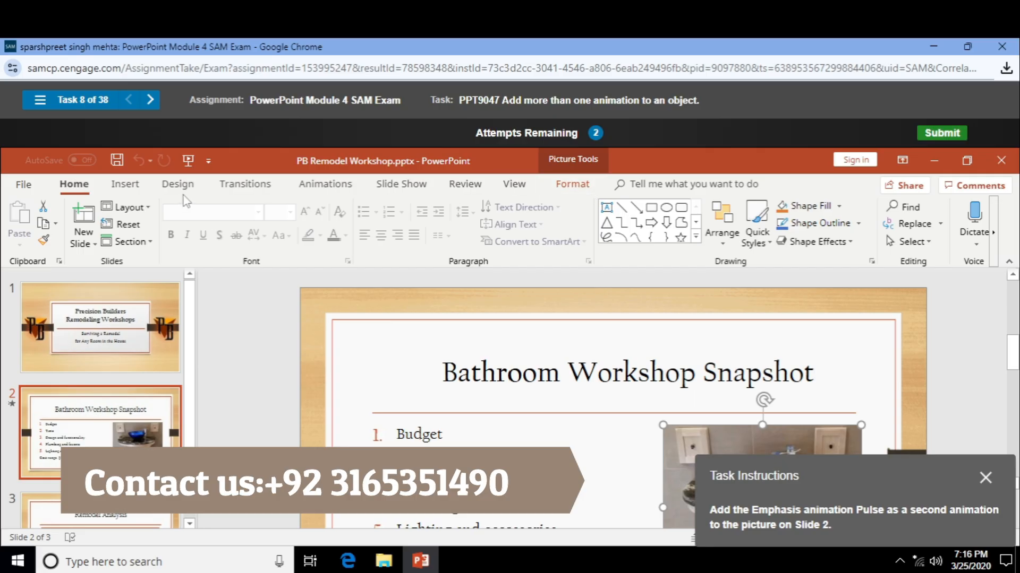
pyautogui.click(325, 184)
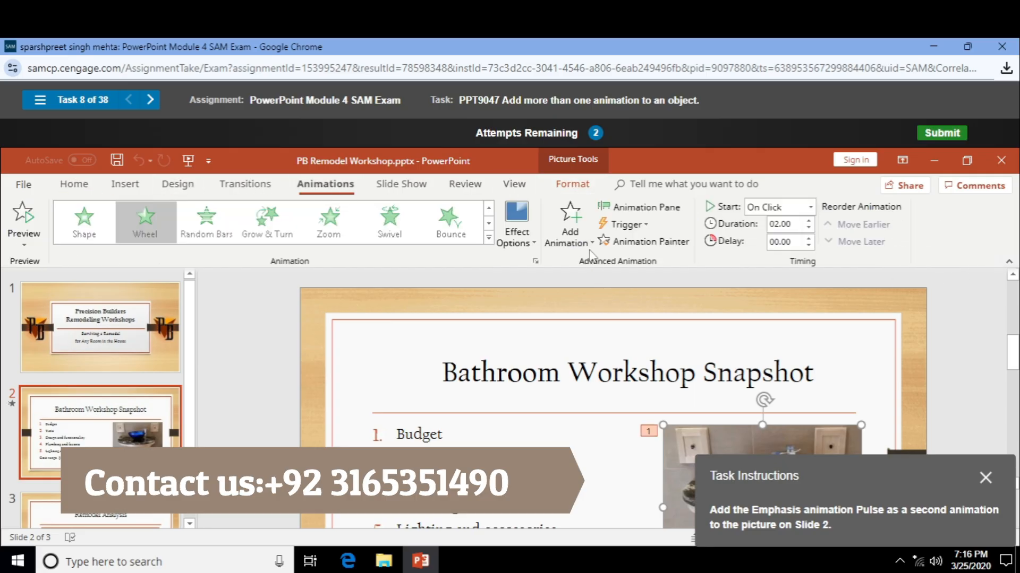
pyautogui.click(570, 228)
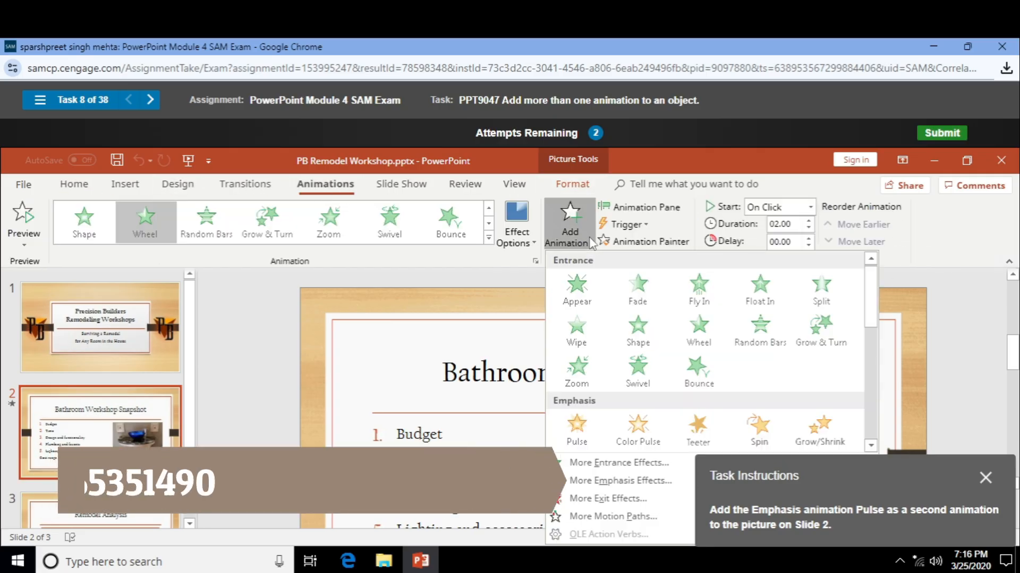
pyautogui.click(590, 445)
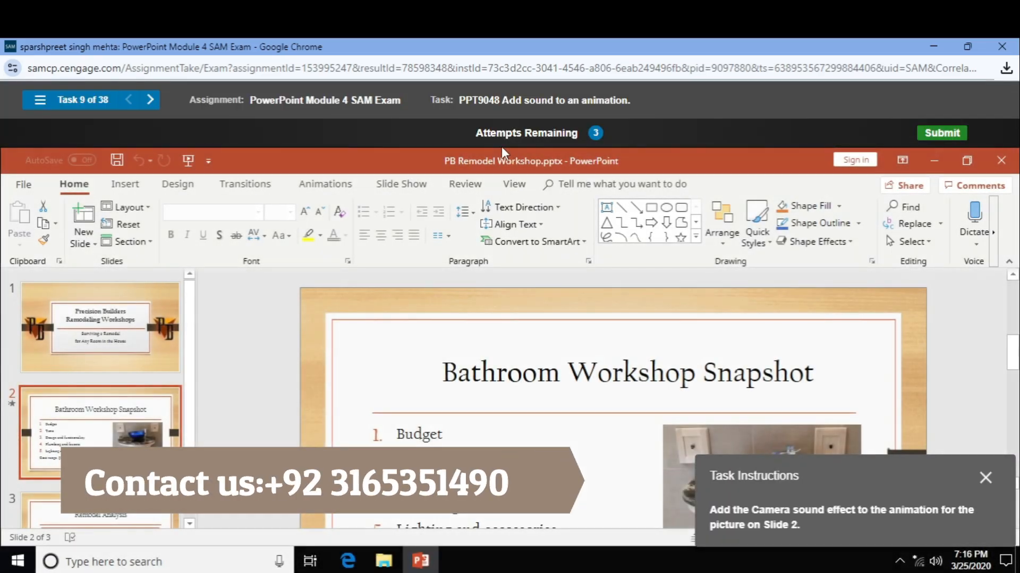
# - Select the bathroom picture and browse its Effect Options, Trigger and Start menus without changes
pyautogui.scroll(-2, 616, 377)
pyautogui.scroll(-1, 616, 377)
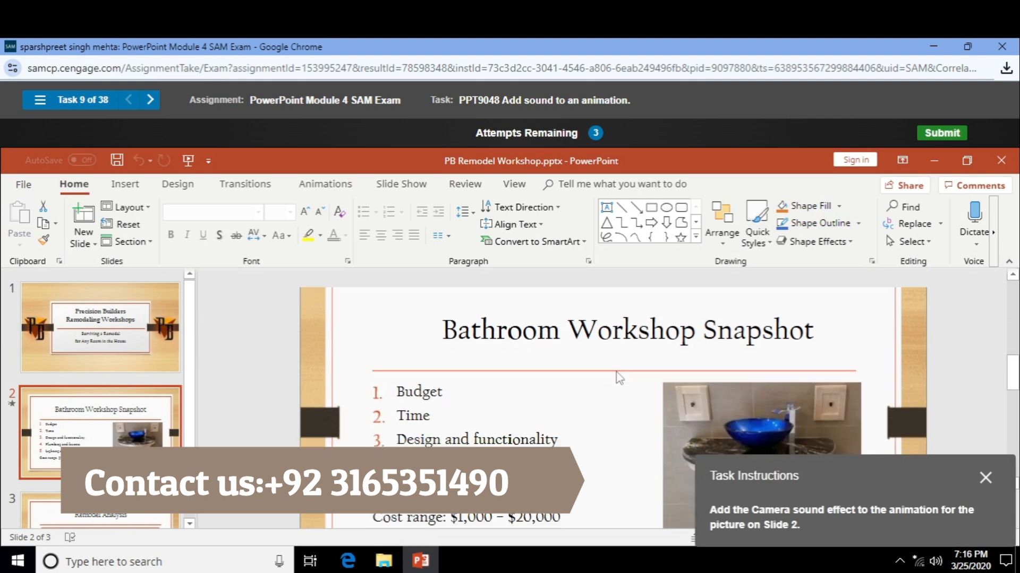
pyautogui.click(740, 395)
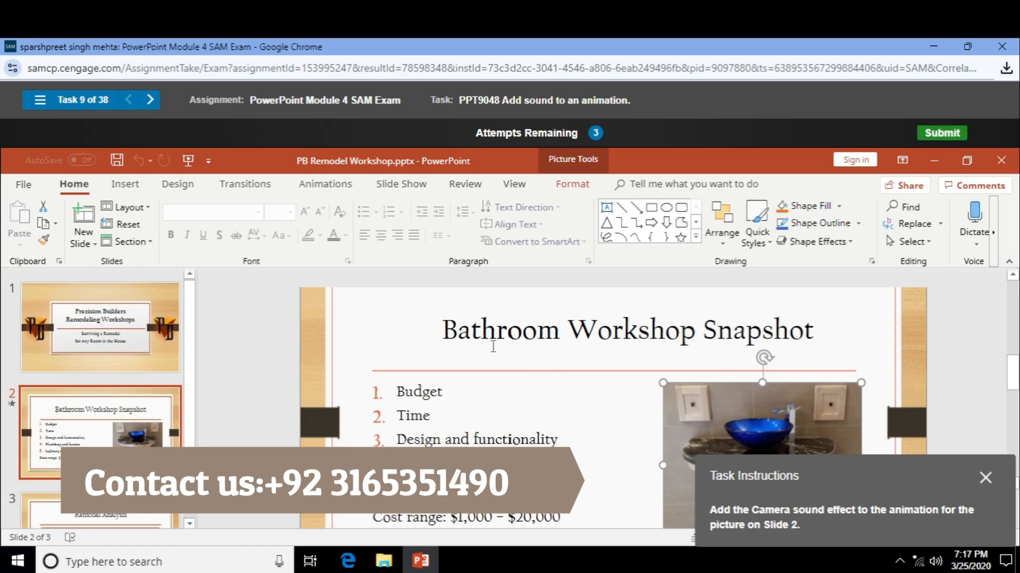
pyautogui.click(330, 190)
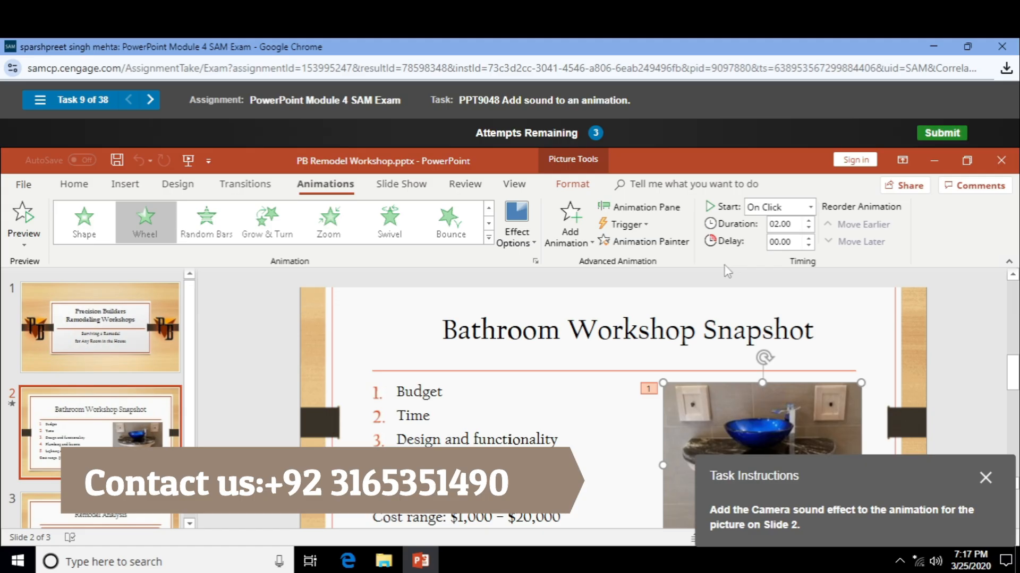
pyautogui.click(514, 240)
pyautogui.click(512, 243)
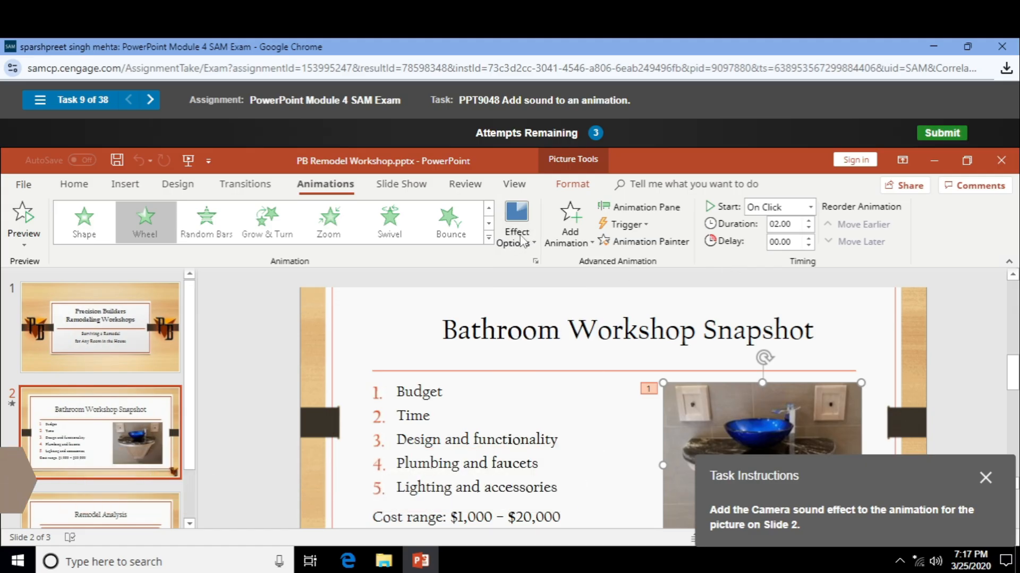
pyautogui.click(627, 224)
pyautogui.moveTo(657, 262)
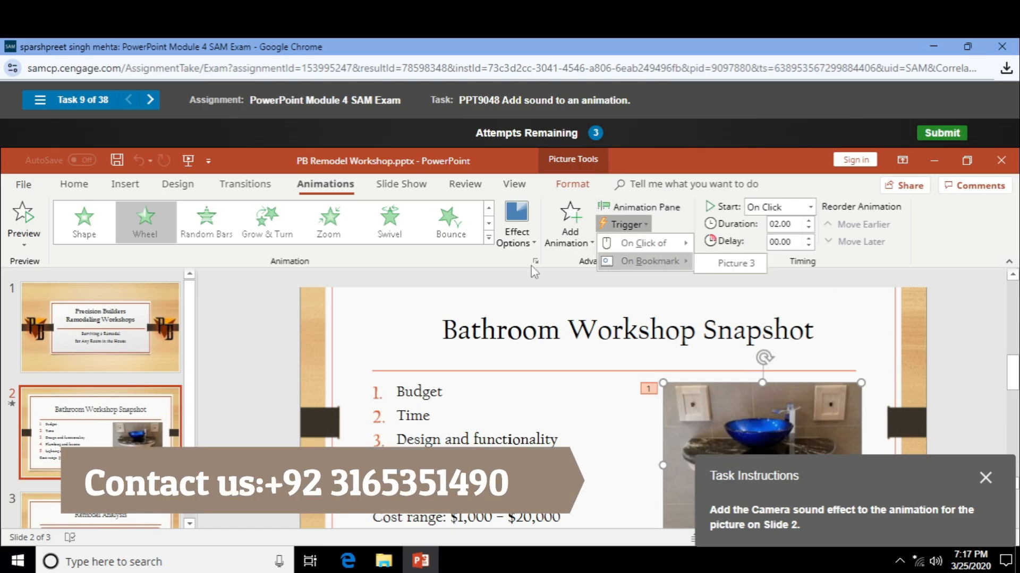
pyautogui.click(499, 271)
pyautogui.click(573, 184)
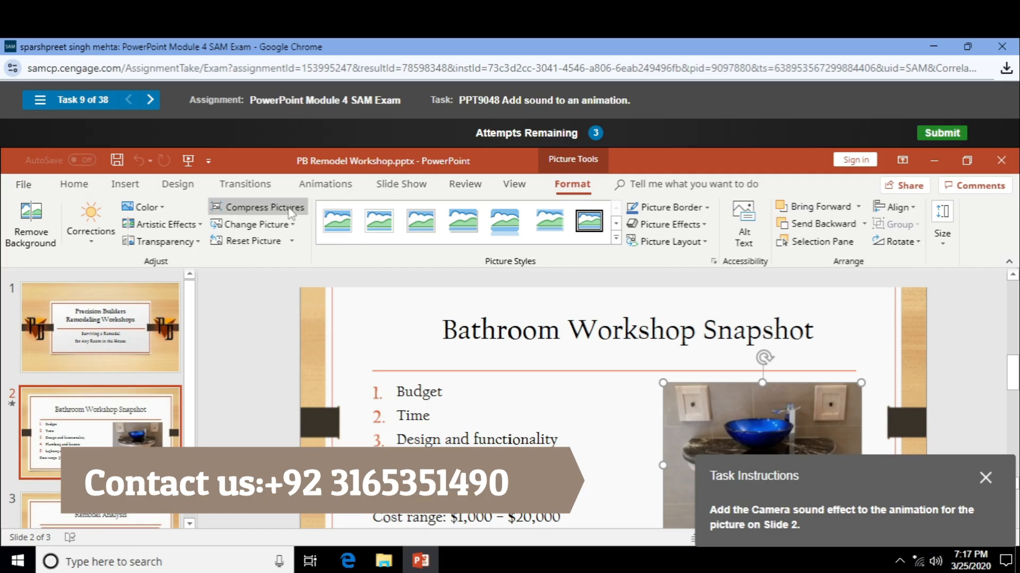
pyautogui.click(325, 186)
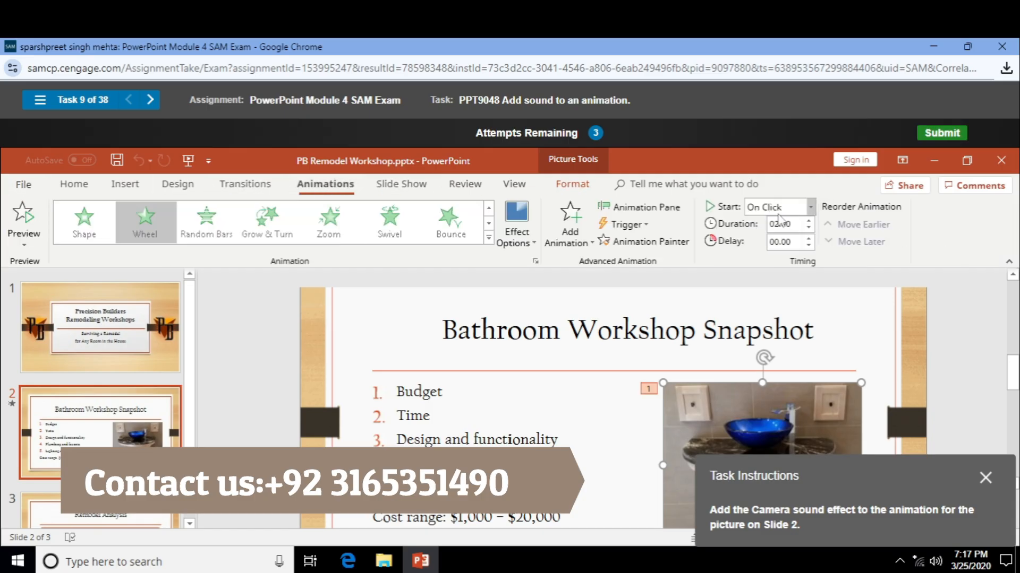
pyautogui.click(801, 211)
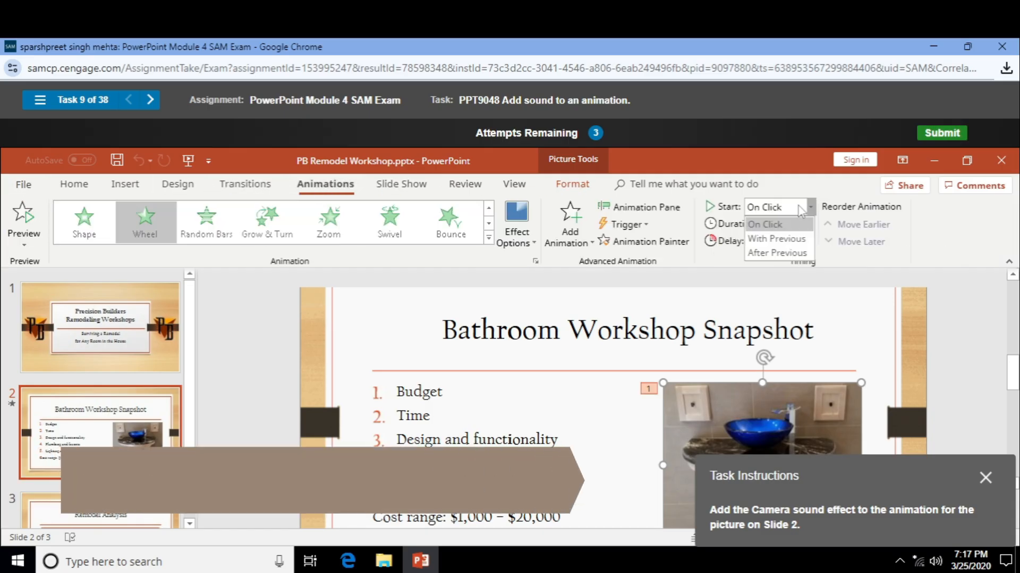
pyautogui.click(778, 224)
# - Set the trigger to On Bookmark, Picture 3, then retry after the incorrect grade
pyautogui.click(645, 226)
pyautogui.click(644, 226)
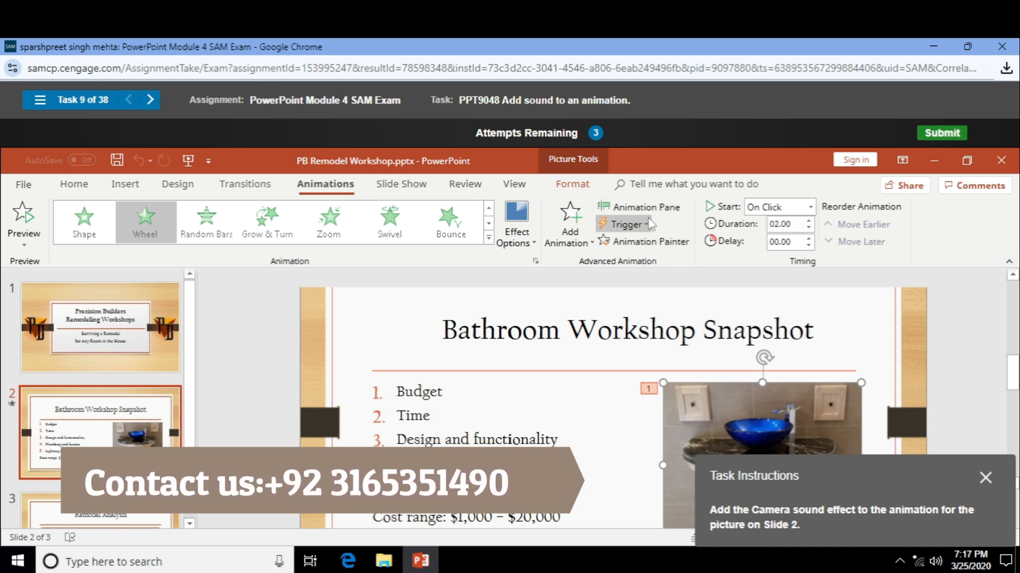
pyautogui.click(647, 225)
pyautogui.moveTo(657, 239)
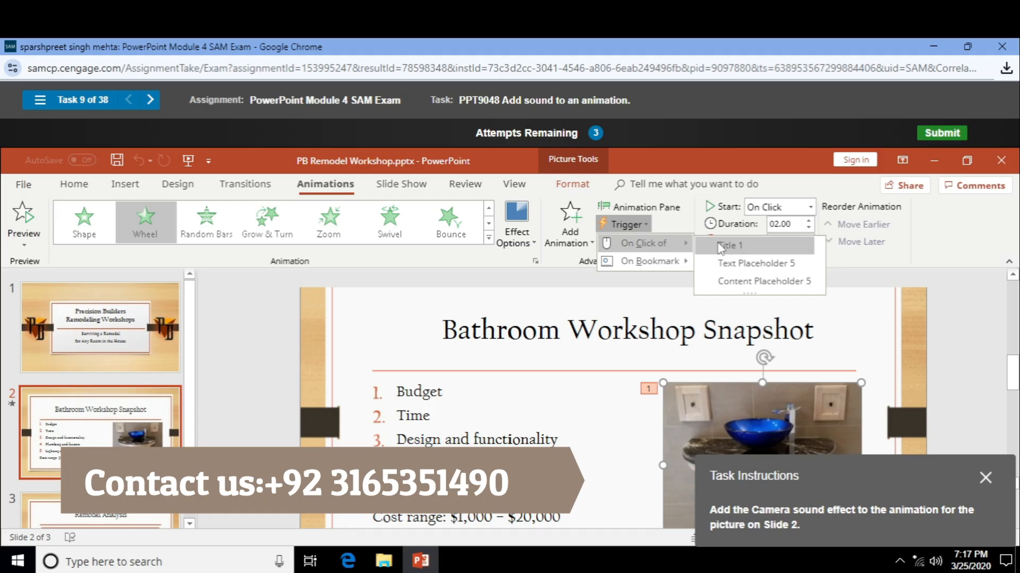
pyautogui.moveTo(633, 267)
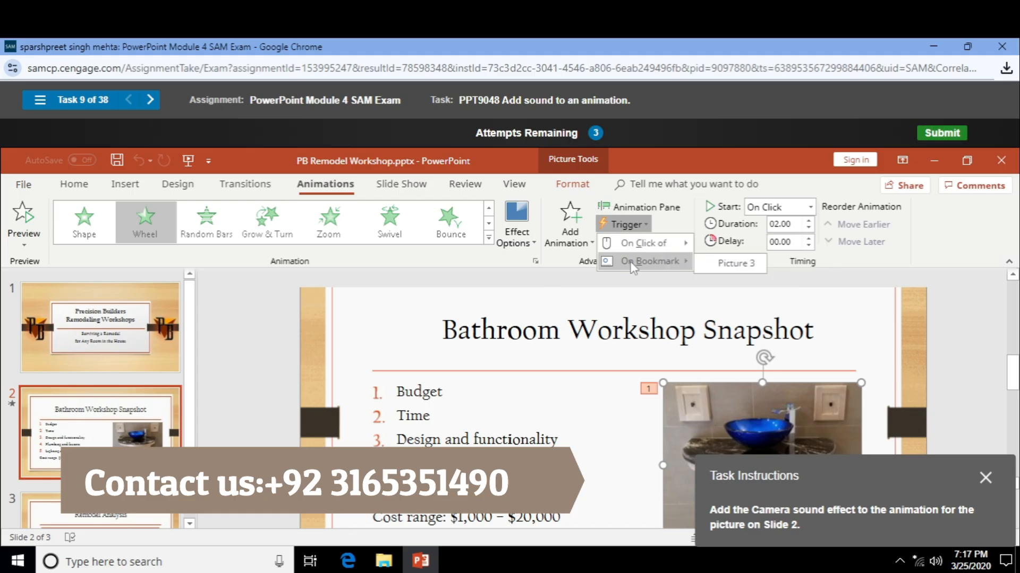
pyautogui.click(719, 263)
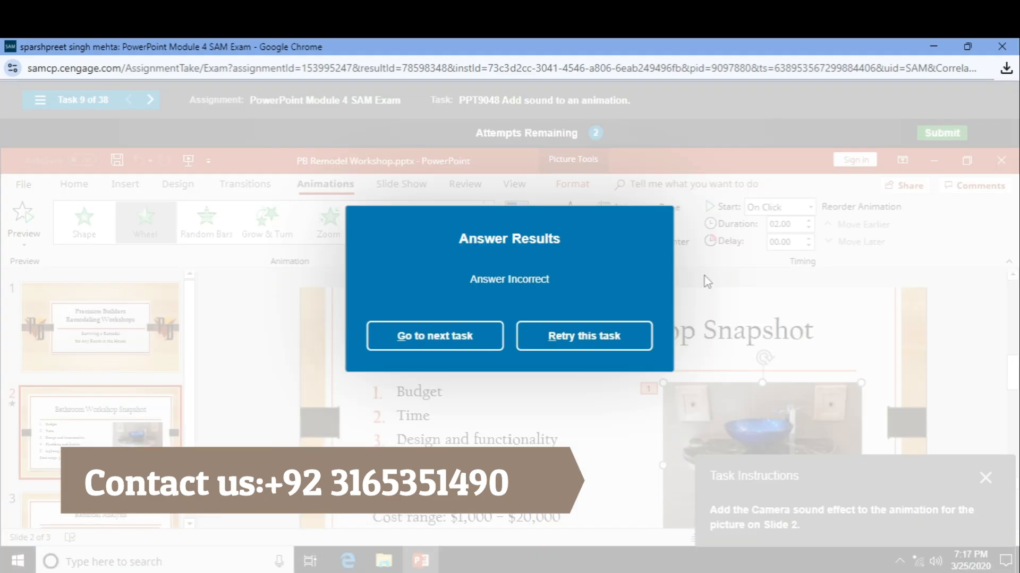
pyautogui.click(631, 346)
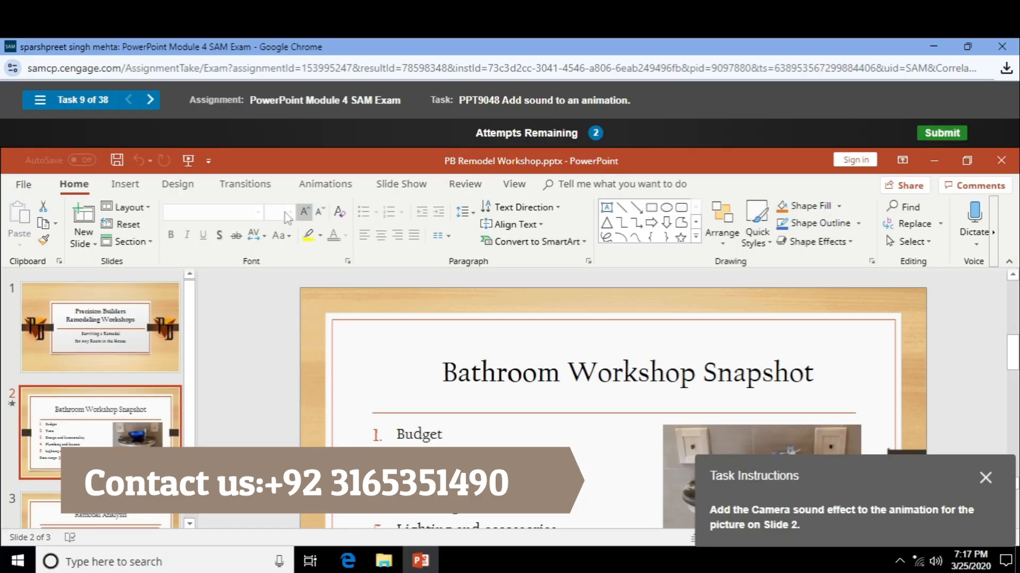
# - Give the bathroom picture's Wheel animation the Camera sound in the Wheel effect dialog
pyautogui.click(692, 439)
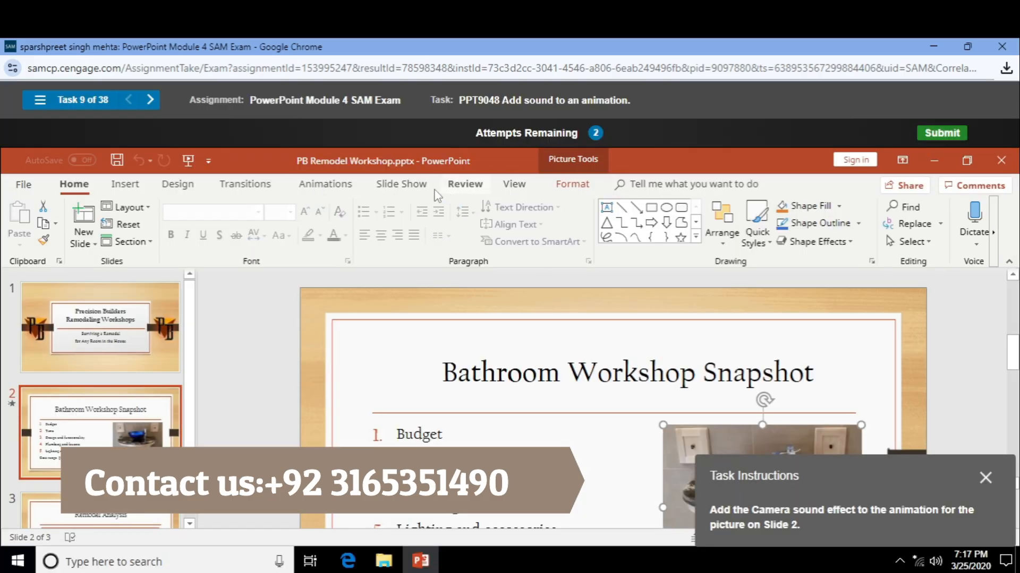
pyautogui.click(324, 192)
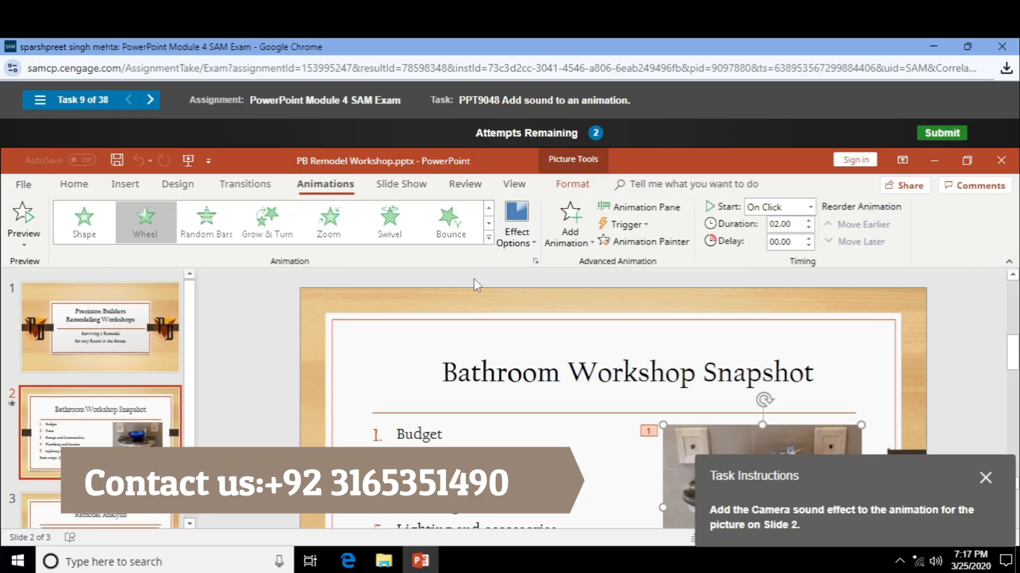
pyautogui.click(27, 243)
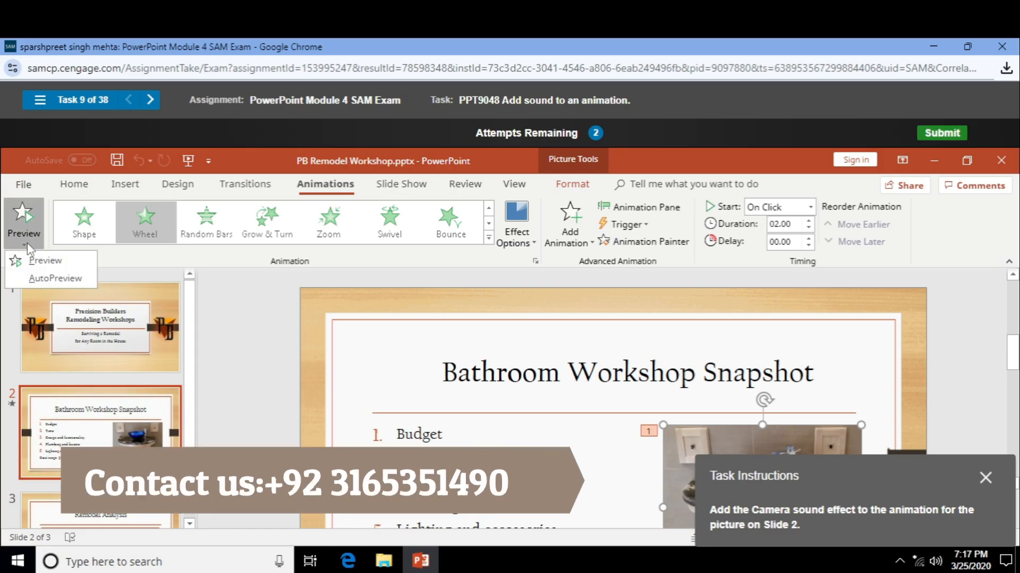
pyautogui.click(27, 243)
pyautogui.click(514, 242)
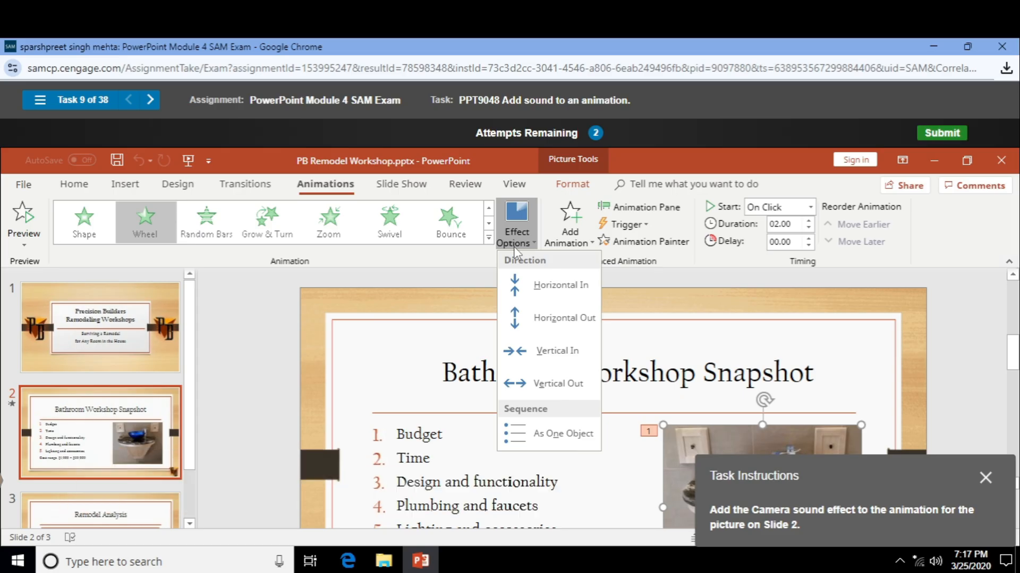
pyautogui.click(461, 253)
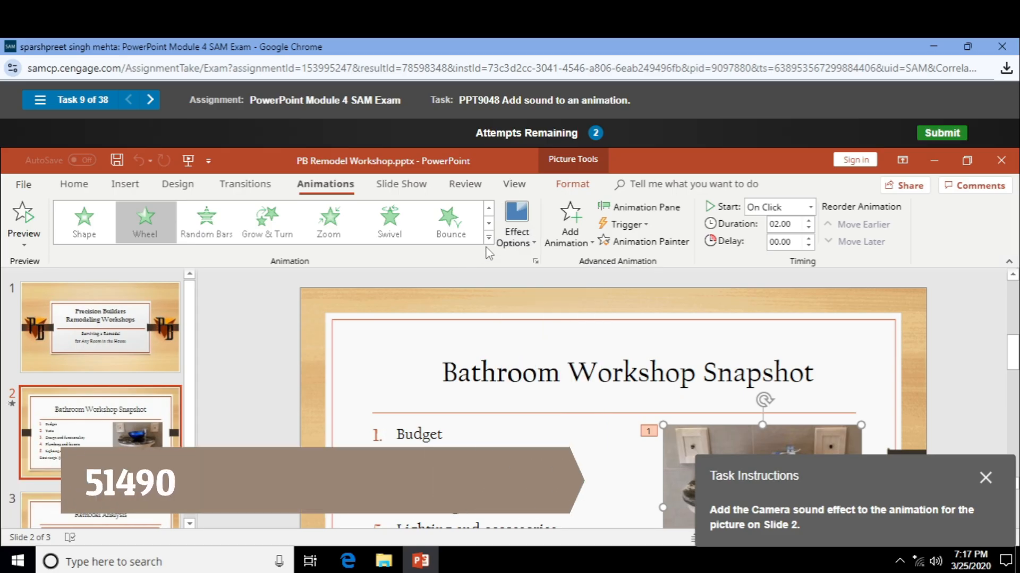
pyautogui.click(535, 261)
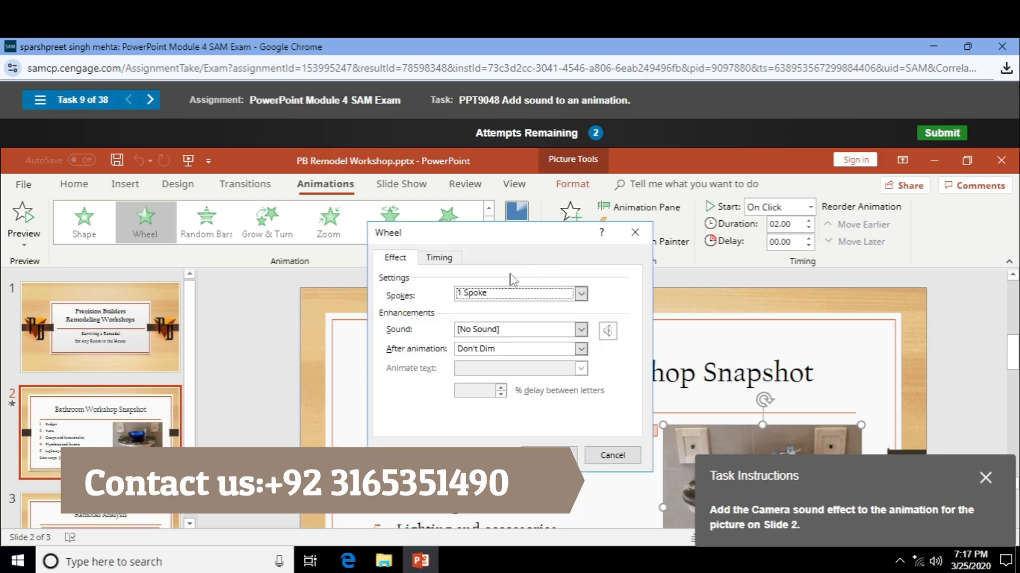
pyautogui.click(513, 330)
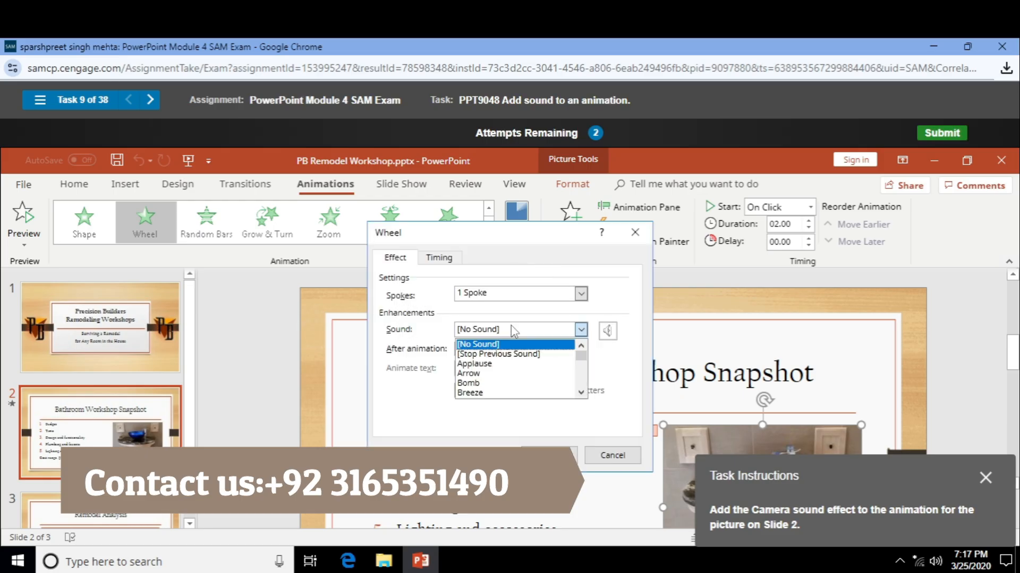
pyautogui.scroll(-2, 495, 378)
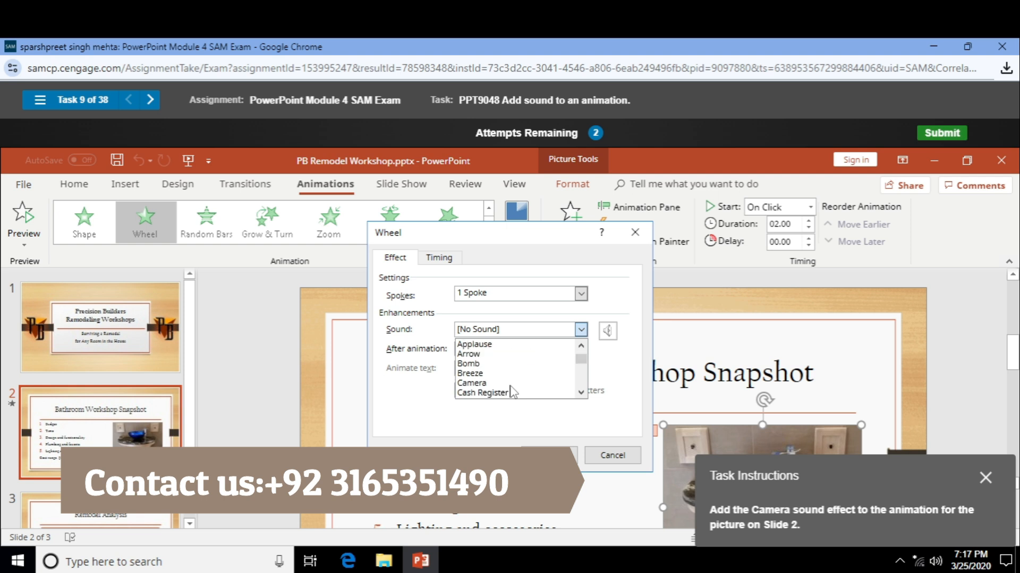
pyautogui.click(498, 383)
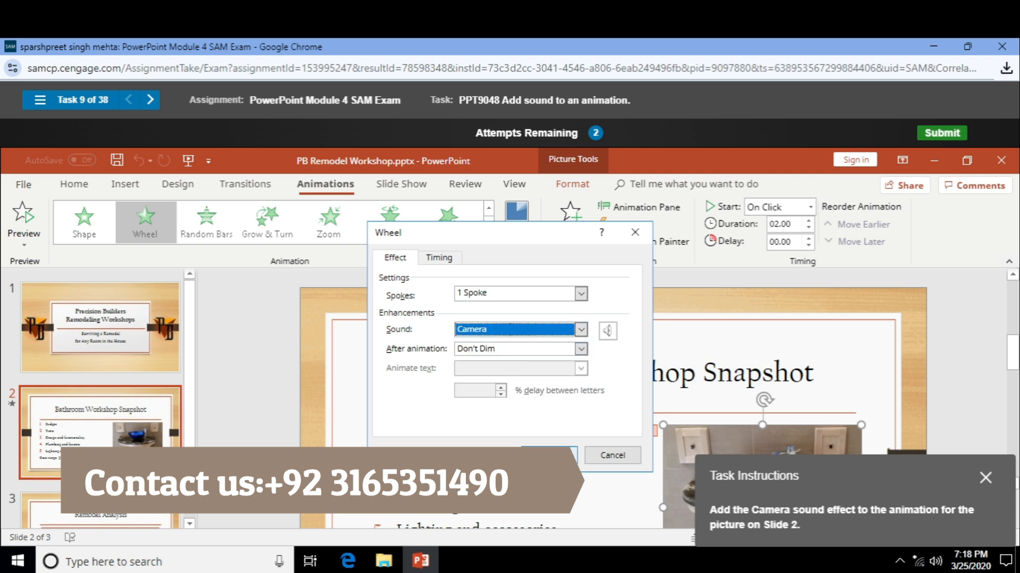
pyautogui.click(548, 455)
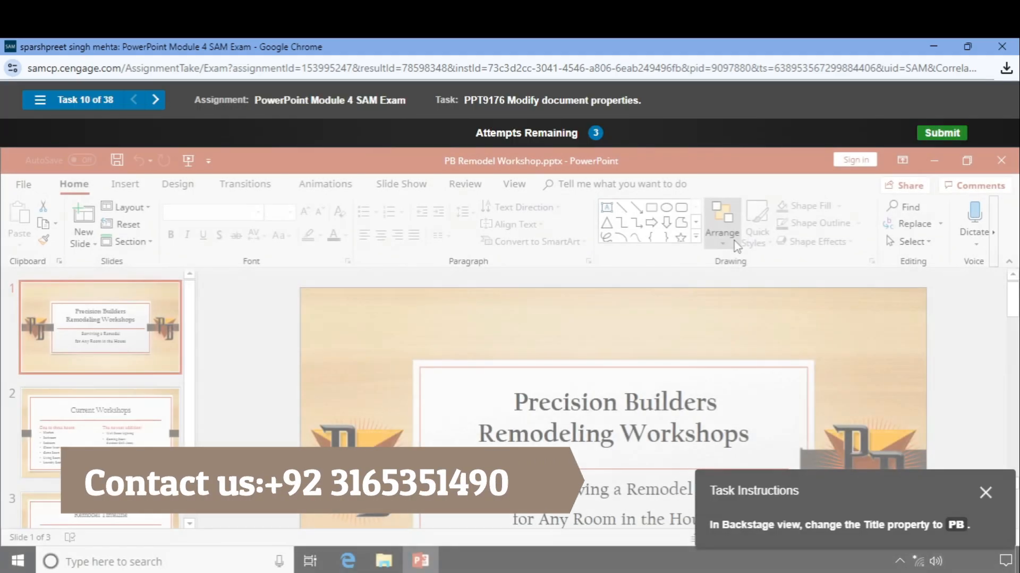
# - Open Advanced Properties from File > Info, then retry after the incorrect grade
pyautogui.scroll(-1, 690, 313)
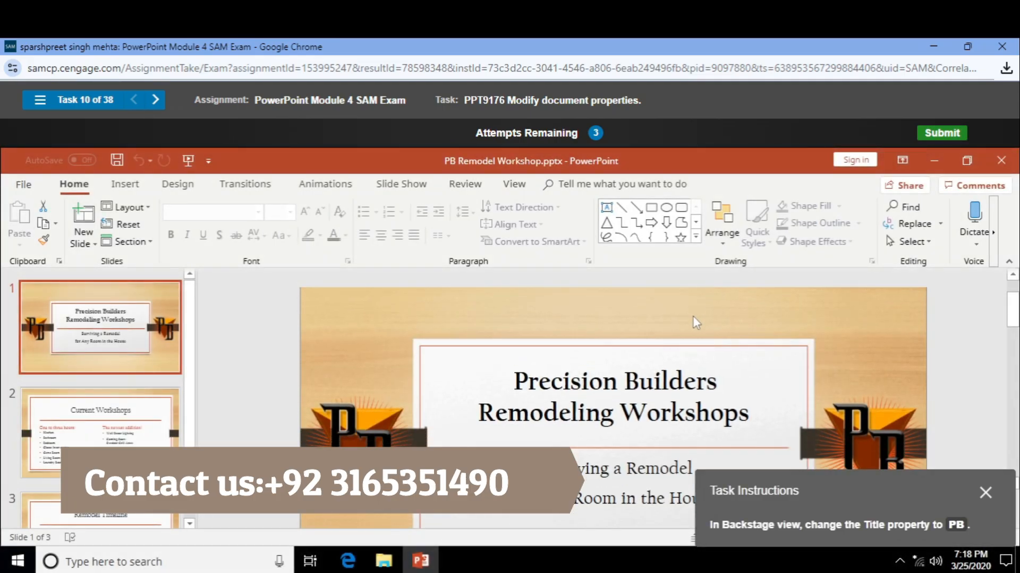
pyautogui.rightClick(693, 316)
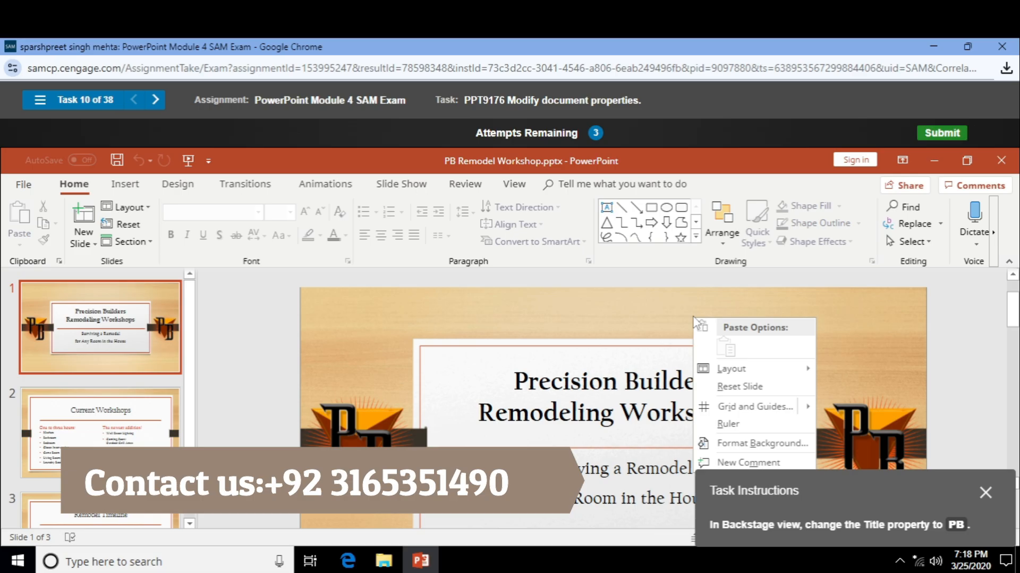
pyautogui.click(500, 325)
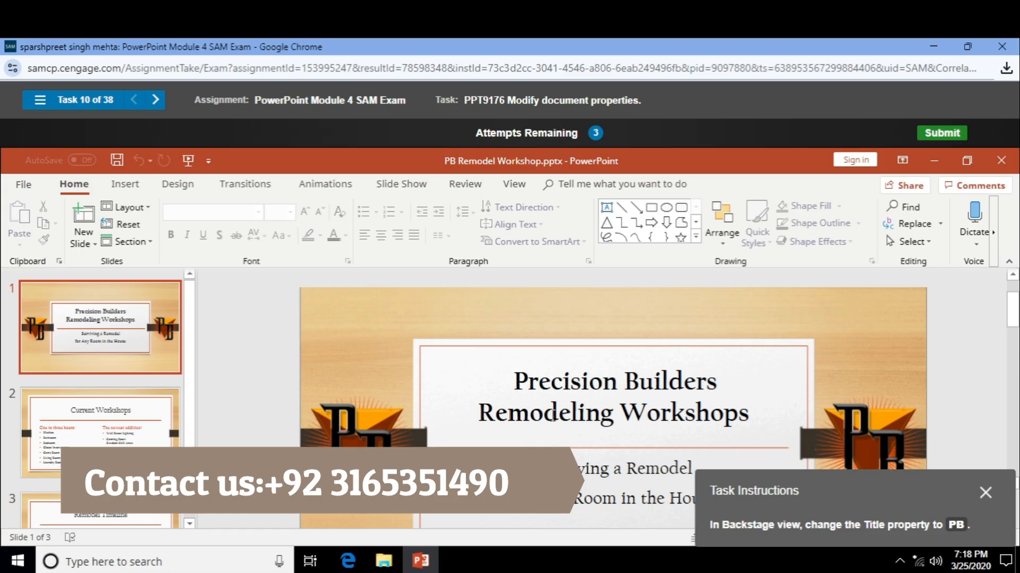
pyautogui.click(23, 185)
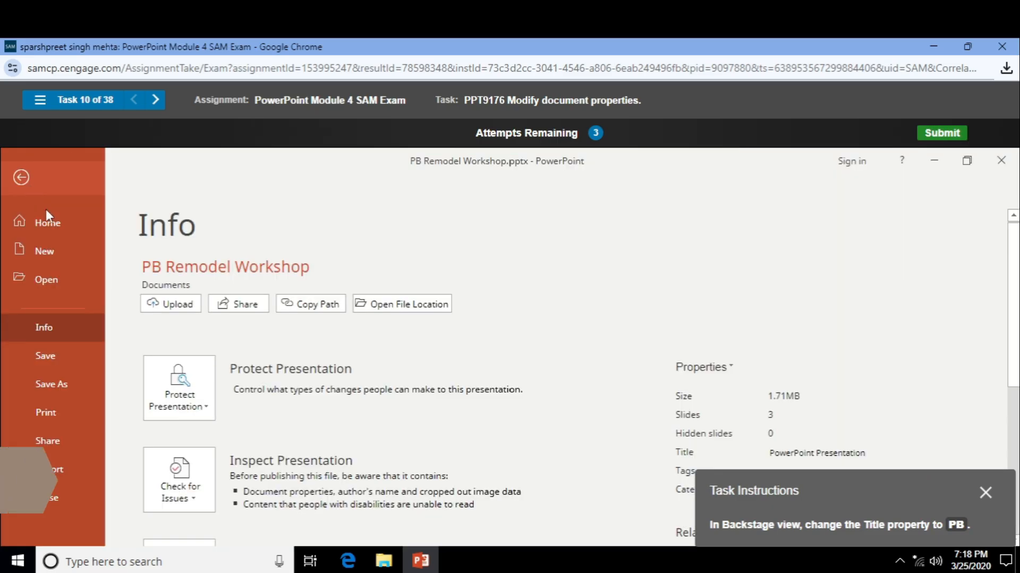
pyautogui.click(710, 367)
pyautogui.click(713, 400)
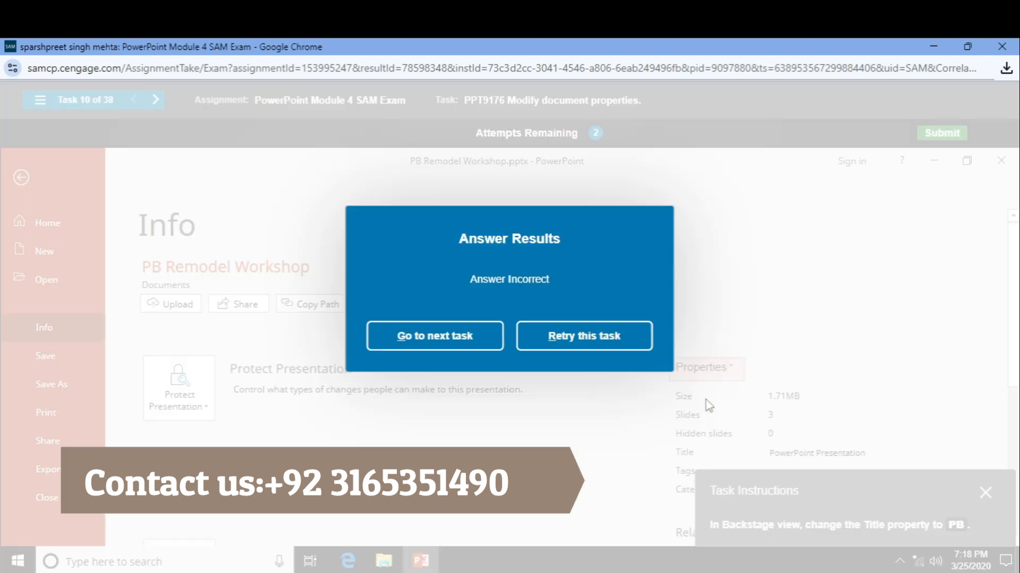
pyautogui.click(567, 337)
# - Change the presentation's Title property to 'PB' in Backstage Info
pyautogui.click(23, 185)
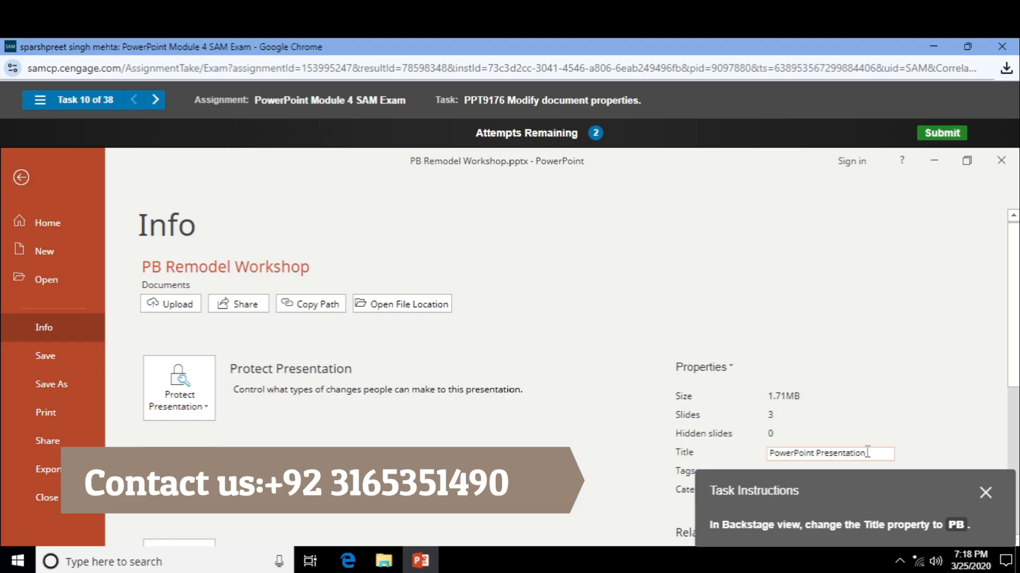
pyautogui.moveTo(838, 453); pyautogui.dragTo(890, 453)
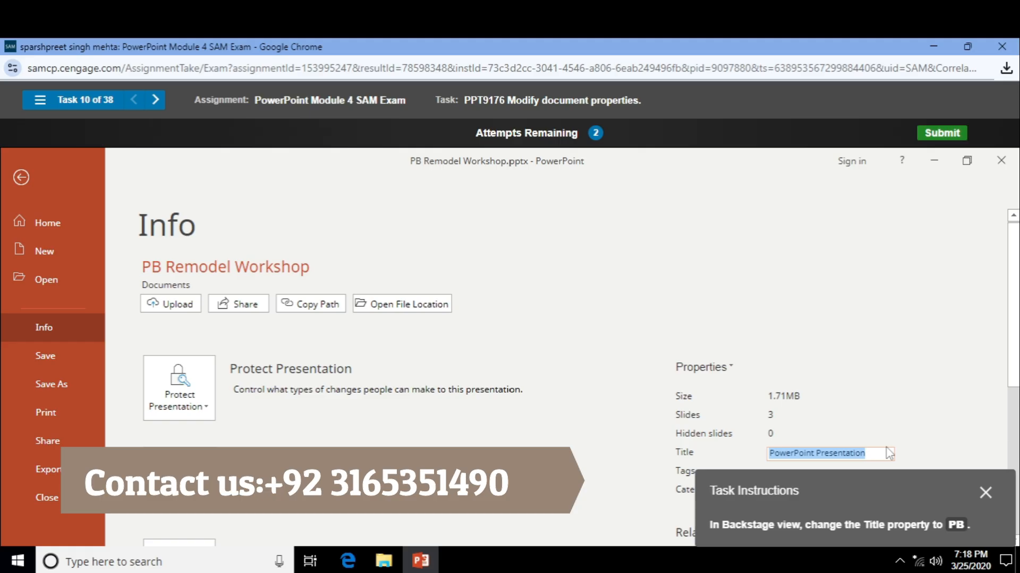
pyautogui.write('PB')
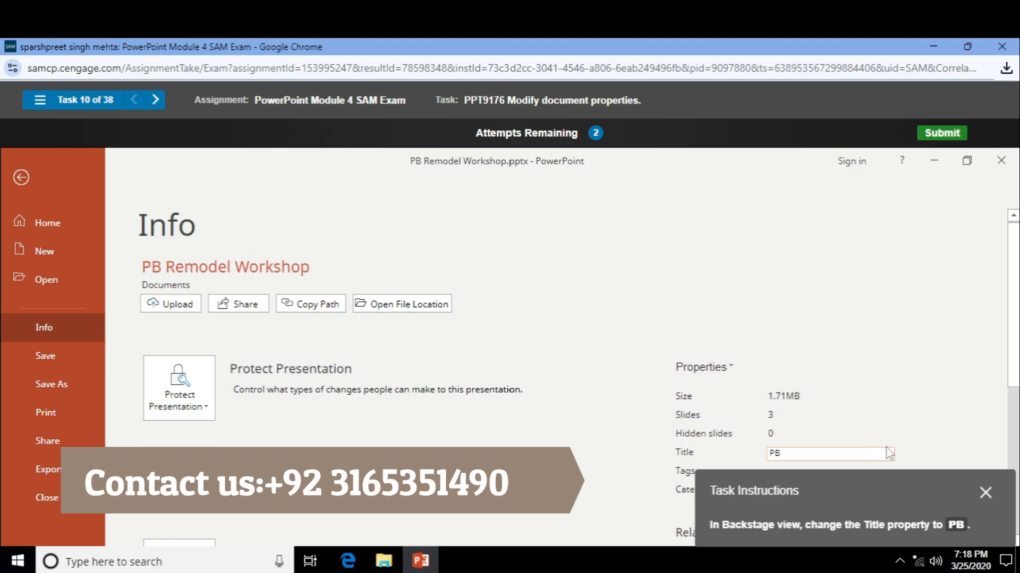
pyautogui.click(794, 346)
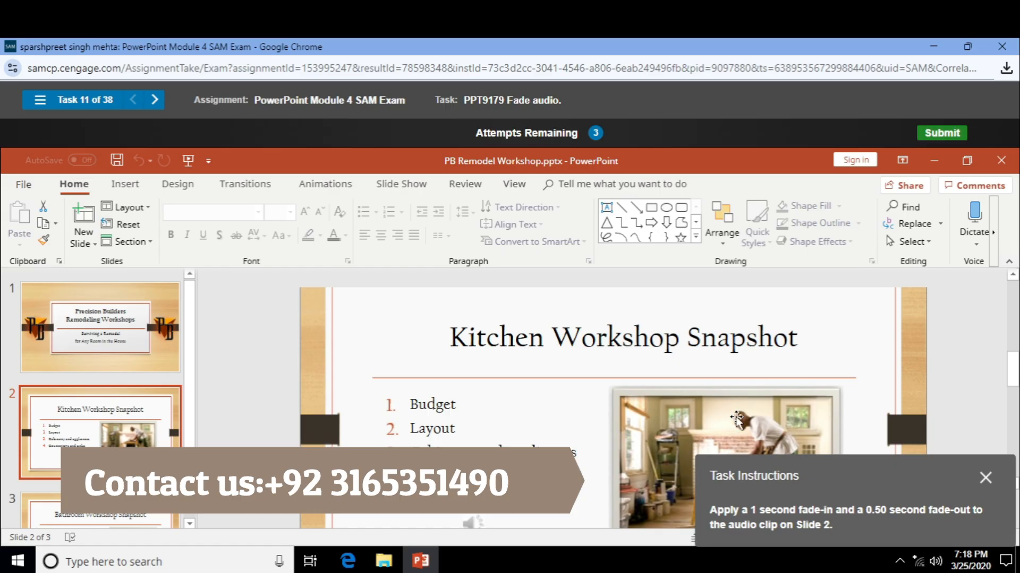
pyautogui.scroll(-3, 737, 419)
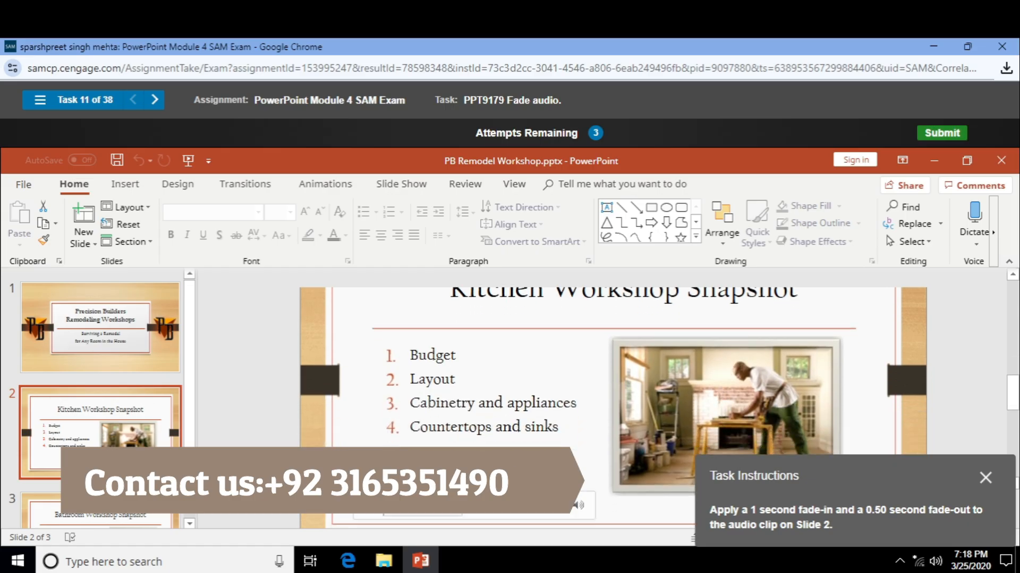
# - Give the Slide 2 audio clip a 01.00 fade-in and a 00.50 fade-out
pyautogui.click(474, 470)
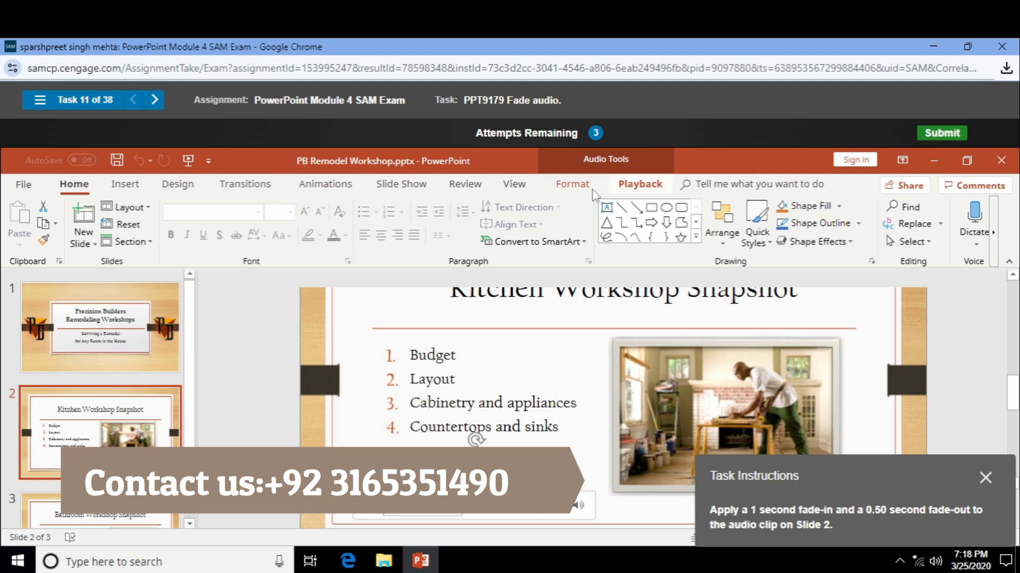
pyautogui.click(631, 190)
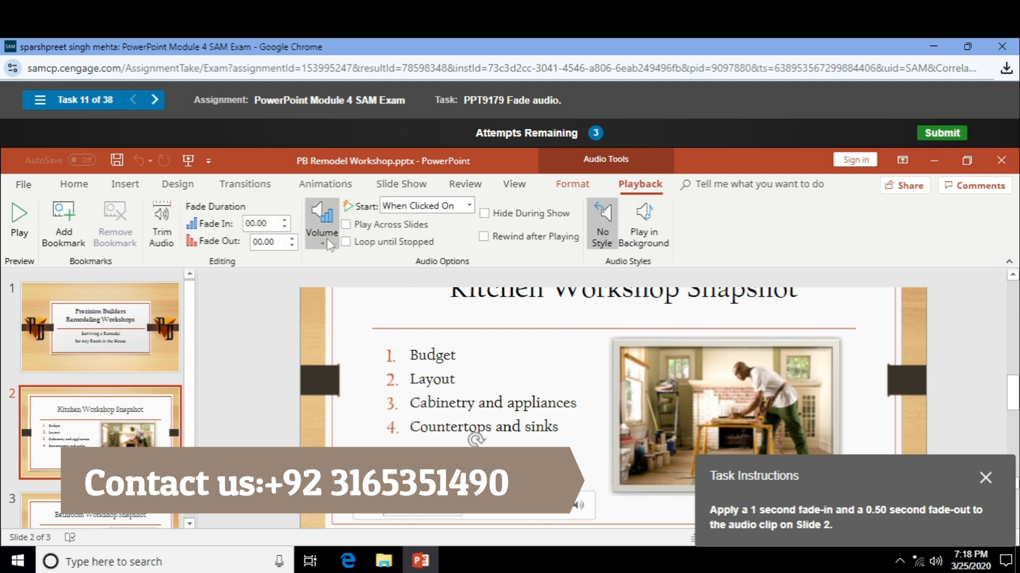
pyautogui.click(284, 220)
pyautogui.click(284, 220)
pyautogui.click(284, 220)
pyautogui.click(292, 238)
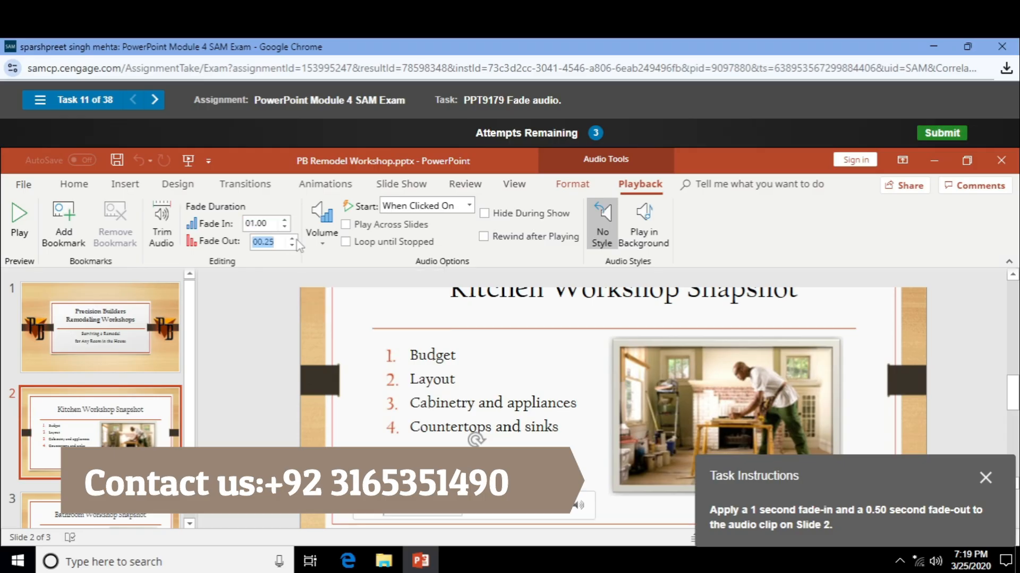
pyautogui.click(291, 238)
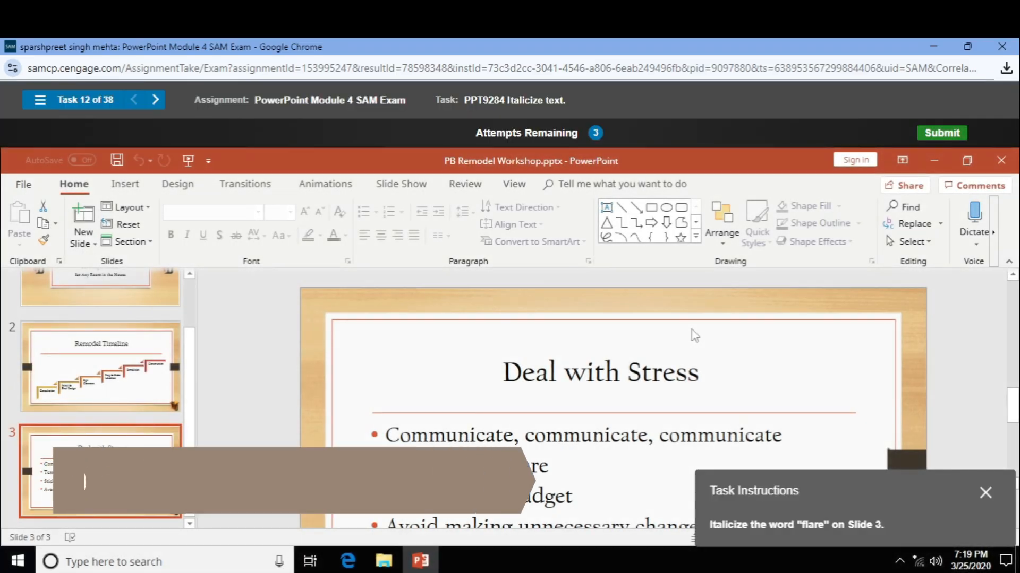
# - Italicize the word 'flare' in 'Tempers can flare' on Slide 3
pyautogui.scroll(-2, 693, 334)
pyautogui.doubleClick(538, 423)
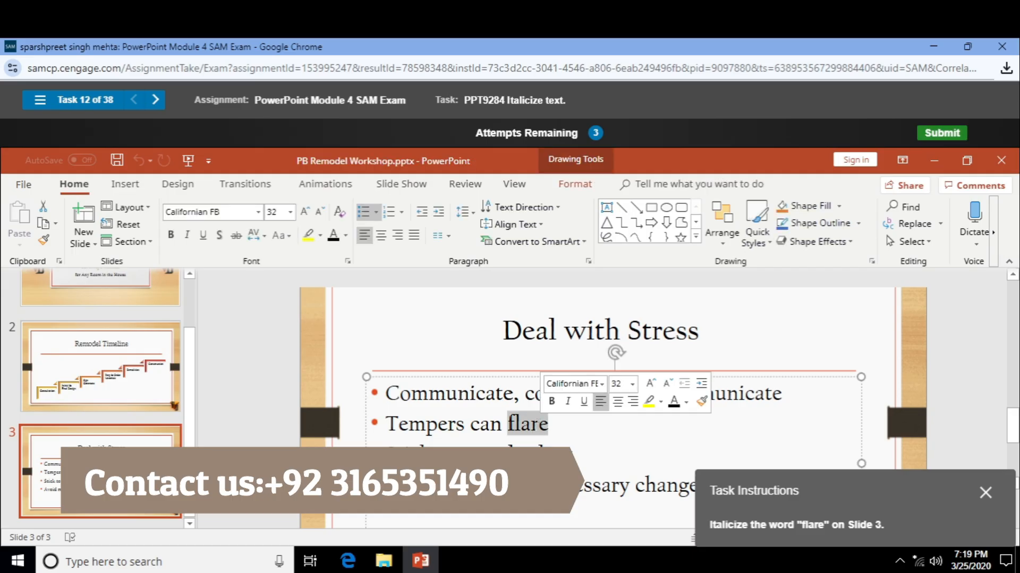
pyautogui.click(192, 239)
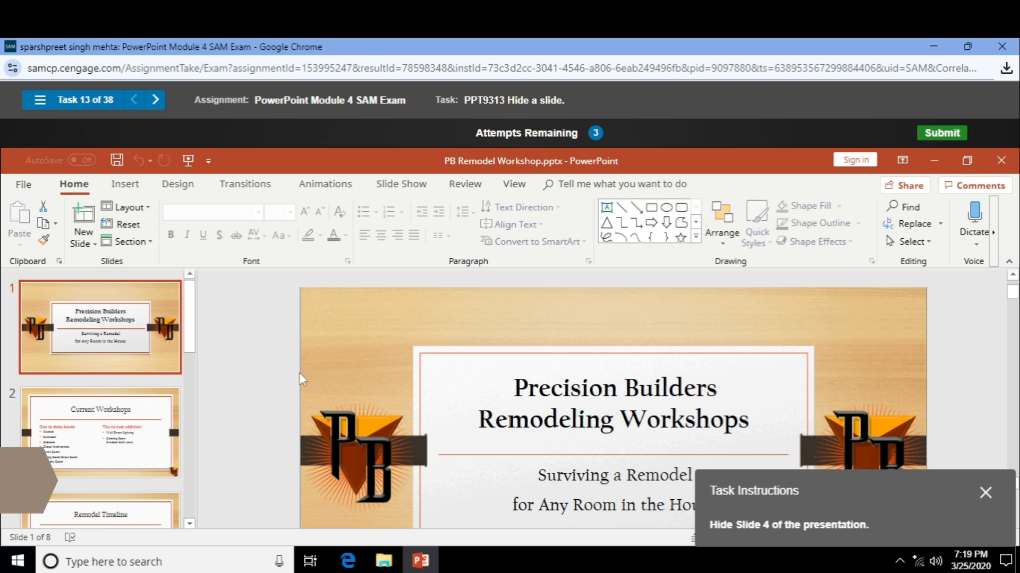
# - Hide Slide 4, 'Deal with Stress', from the slide show
pyautogui.scroll(-3, 179, 444)
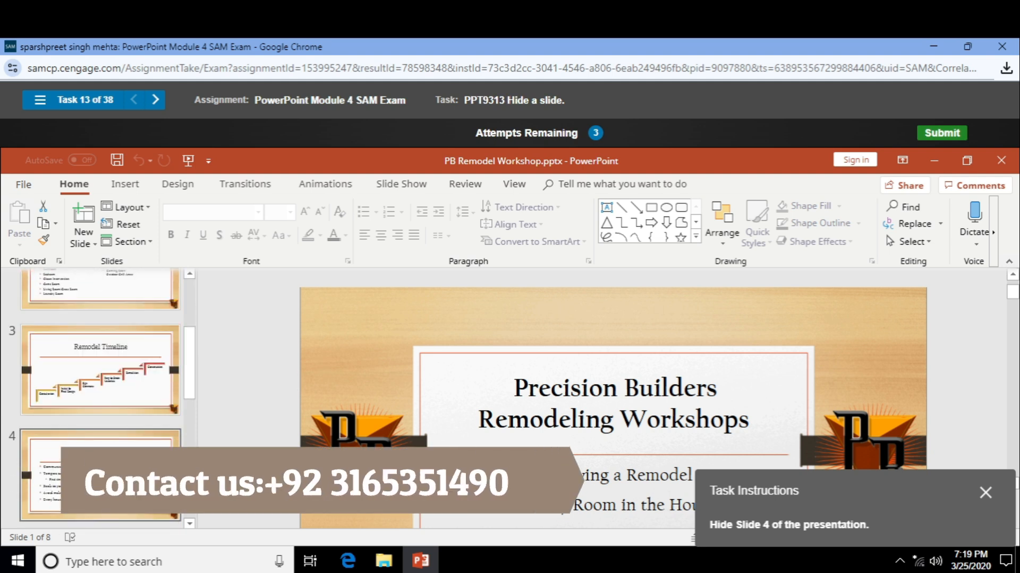
pyautogui.rightClick(110, 472)
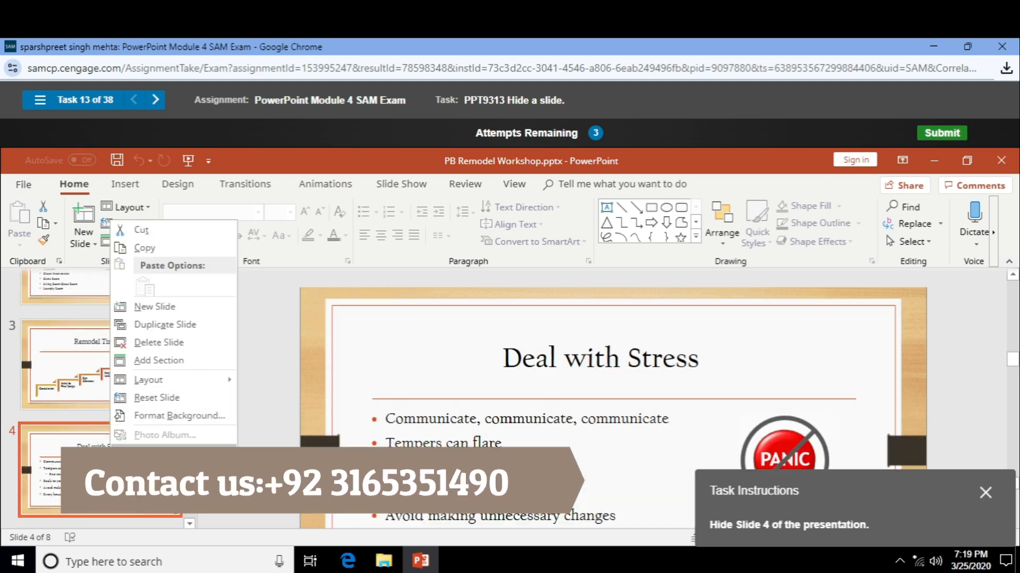
pyautogui.click(160, 453)
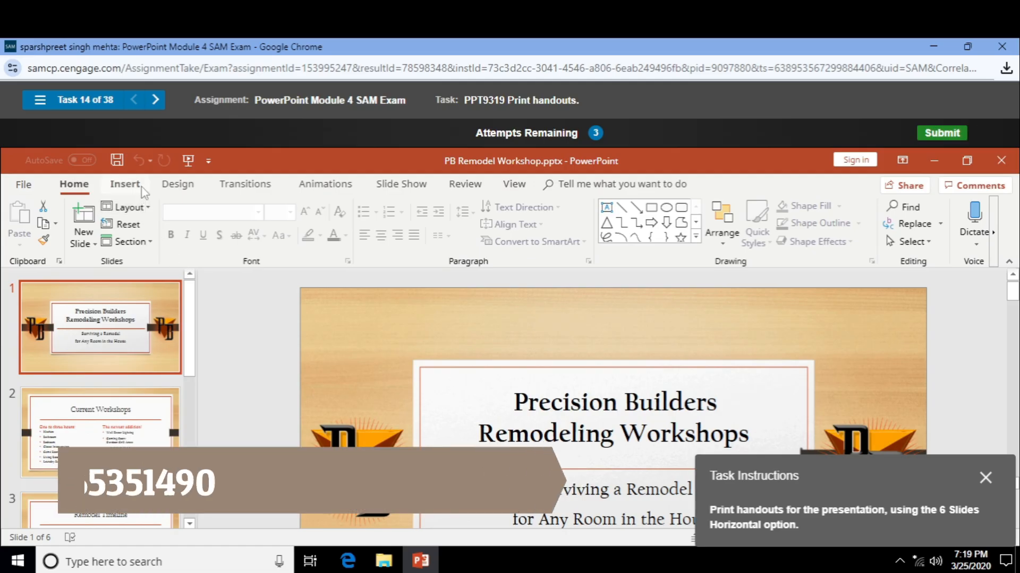
# - Go to the Print page and look through the slide range and printer properties
pyautogui.click(43, 190)
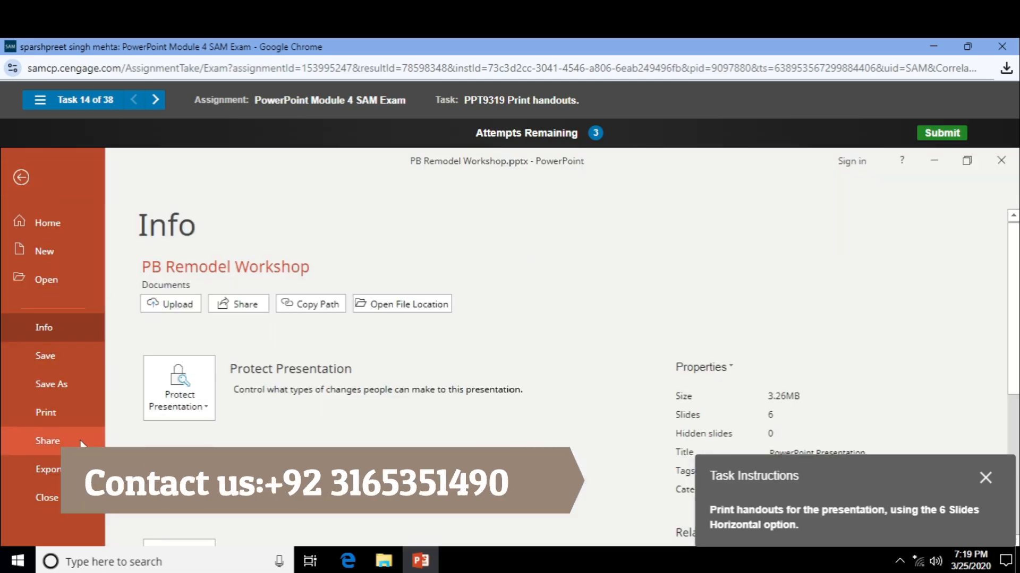
pyautogui.click(79, 419)
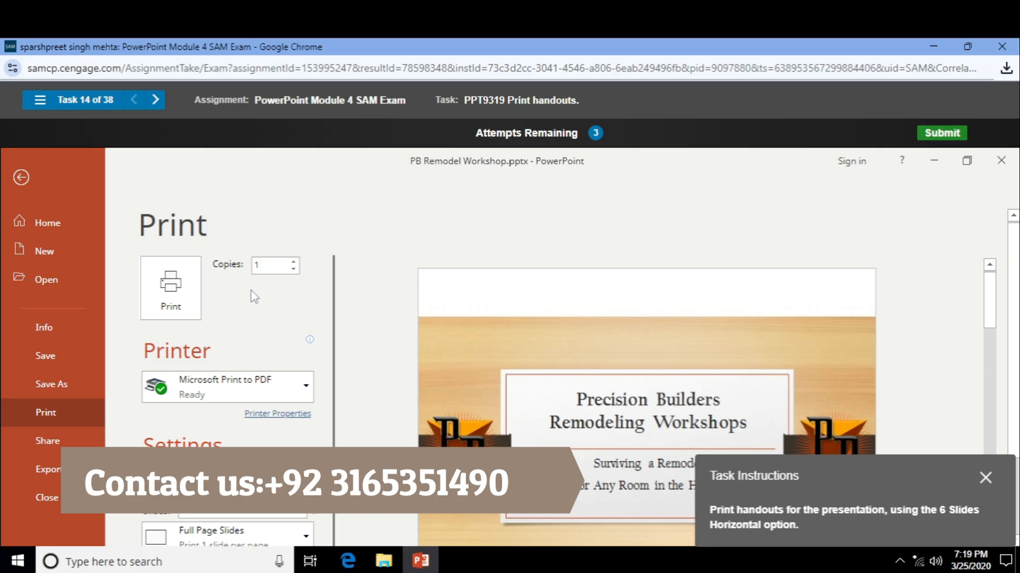
pyautogui.scroll(-3, 251, 291)
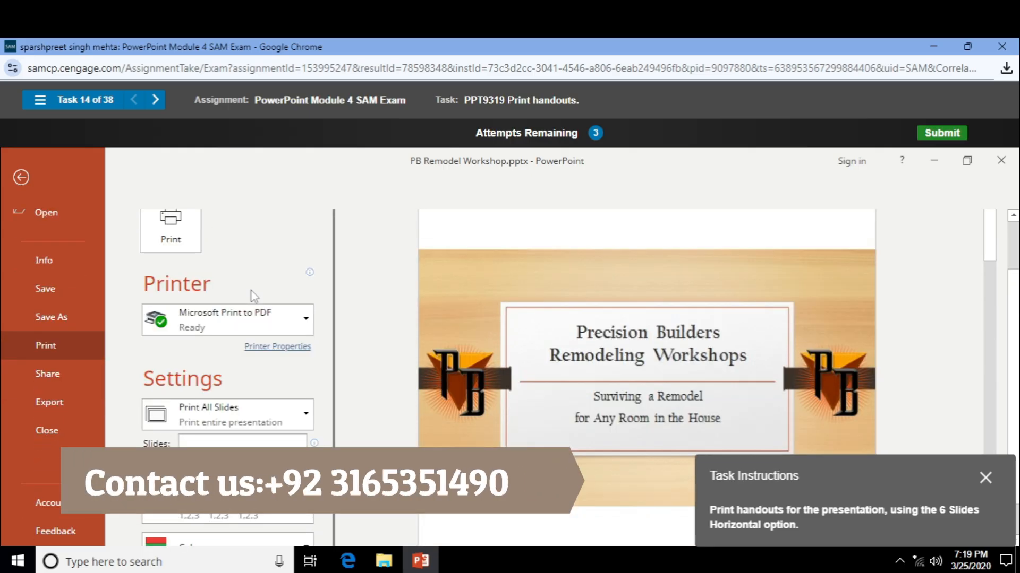
pyautogui.click(282, 410)
pyautogui.click(286, 408)
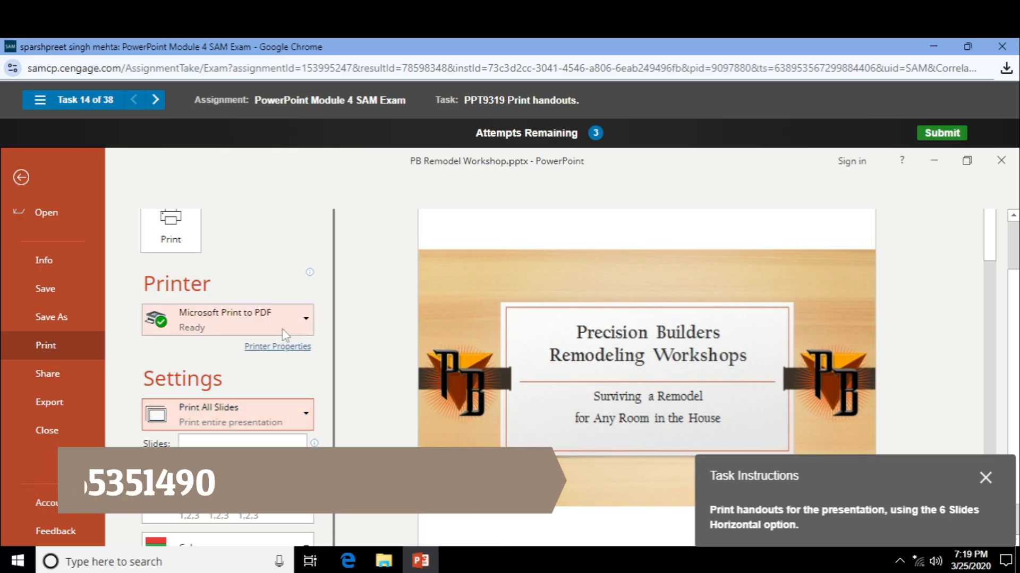
pyautogui.scroll(-1, 291, 410)
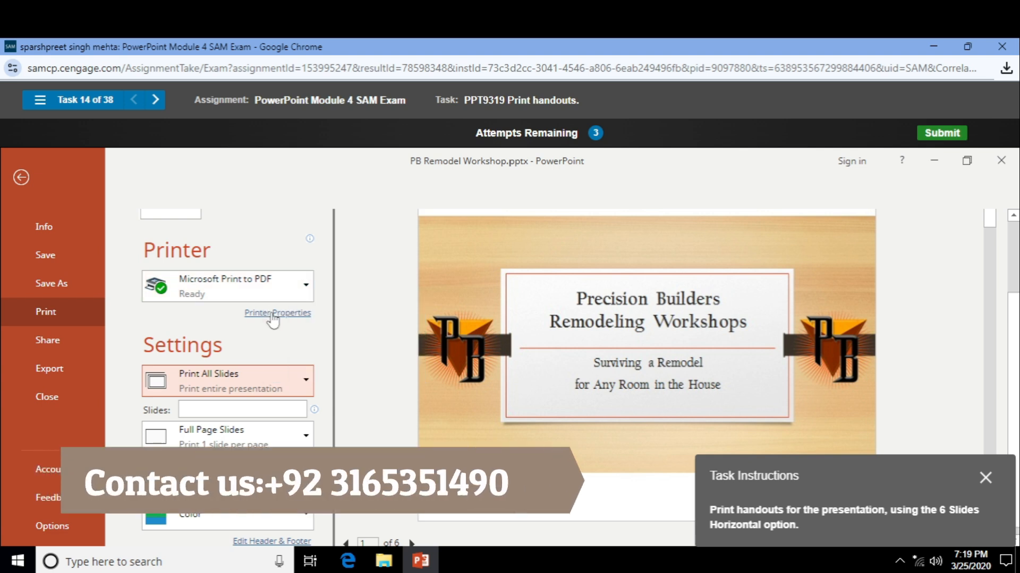
pyautogui.click(273, 319)
# - Retry the task and choose the 6 Slides Vertical handout layout for printing
pyautogui.click(545, 335)
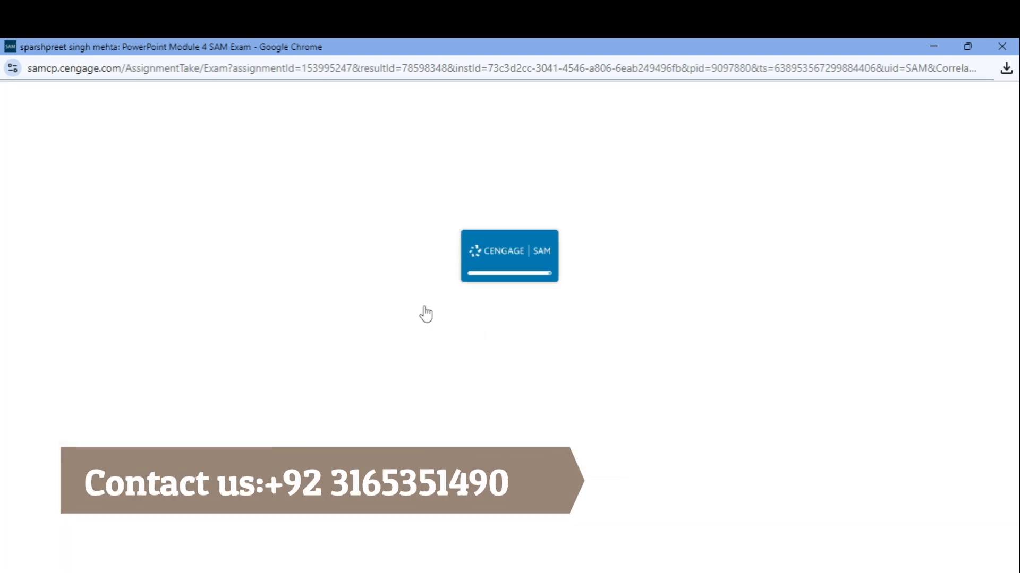
pyautogui.click(24, 185)
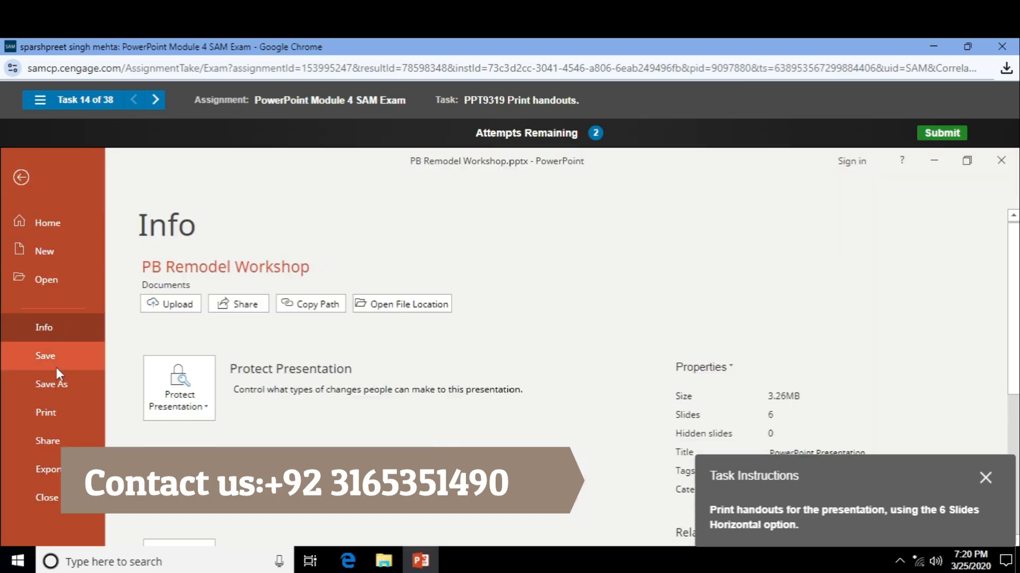
pyautogui.click(64, 408)
pyautogui.scroll(-1, 210, 334)
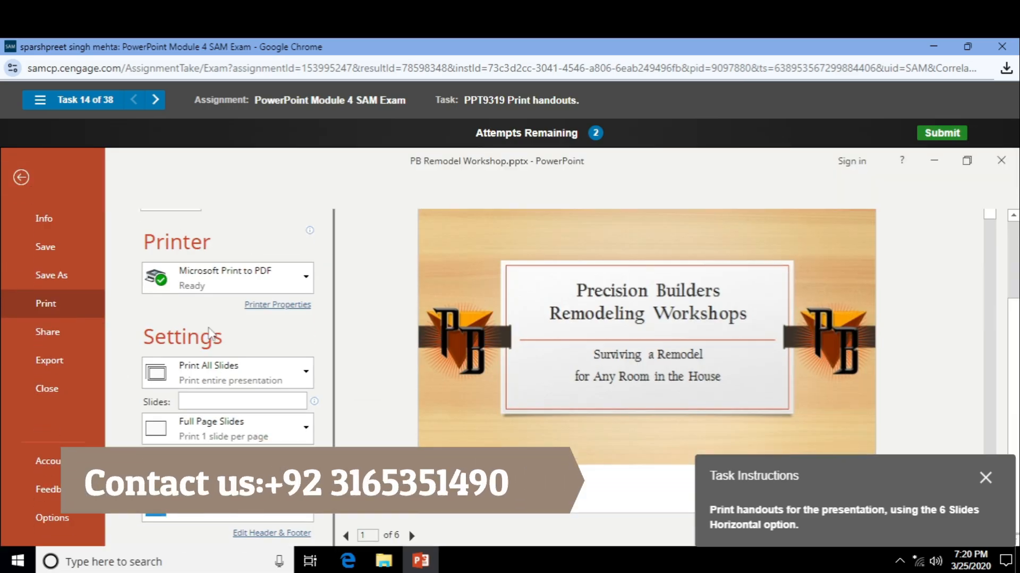
pyautogui.click(297, 434)
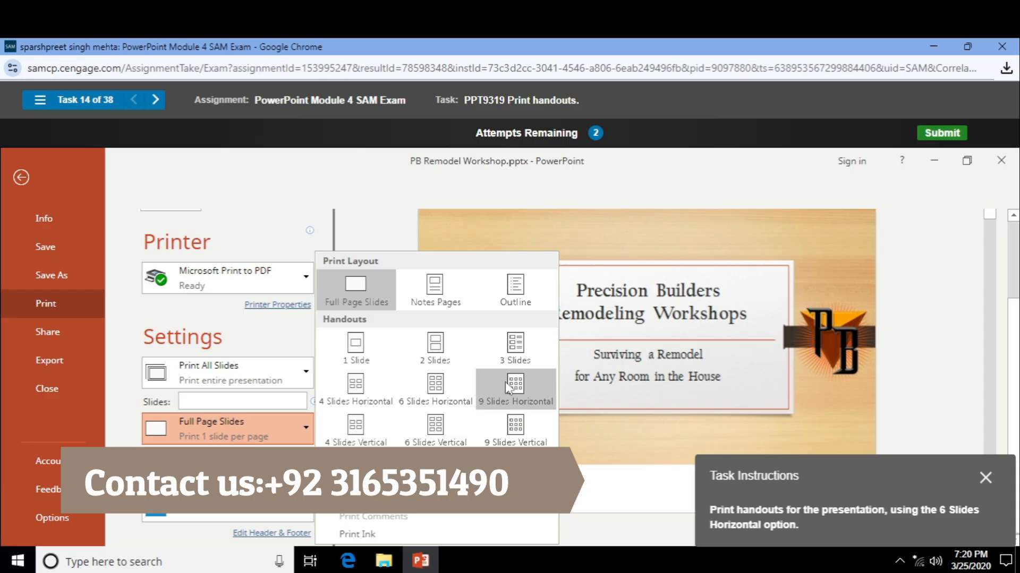
pyautogui.click(450, 428)
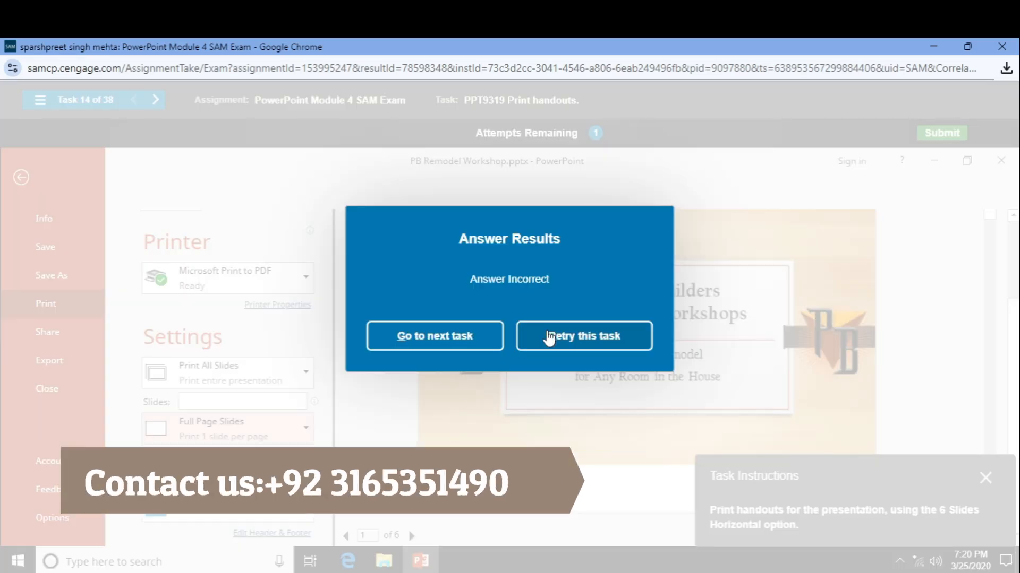
# - Retry the task and return to the Print page, leaving the slide range unchanged
pyautogui.click(548, 338)
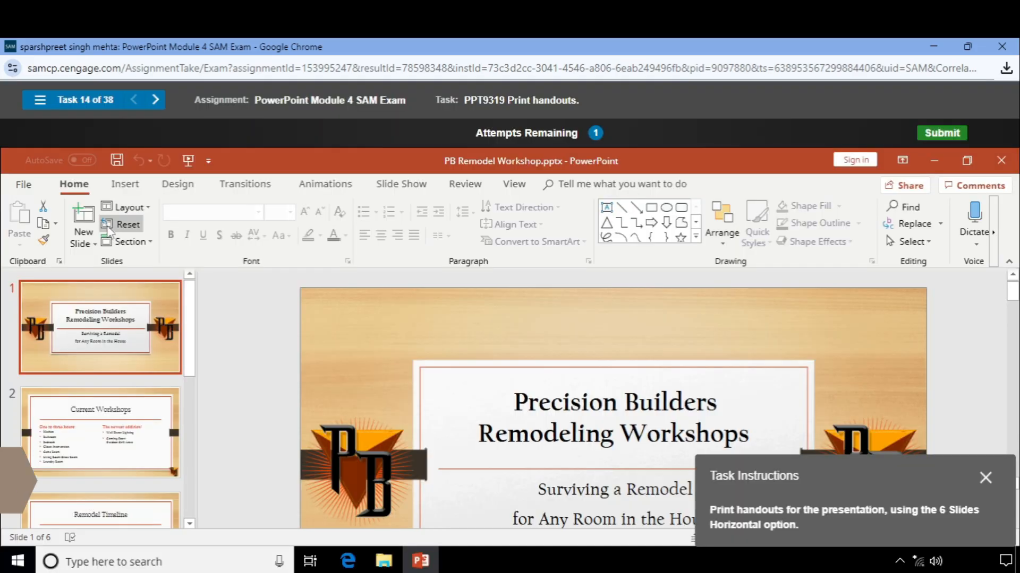
pyautogui.click(23, 184)
pyautogui.click(77, 399)
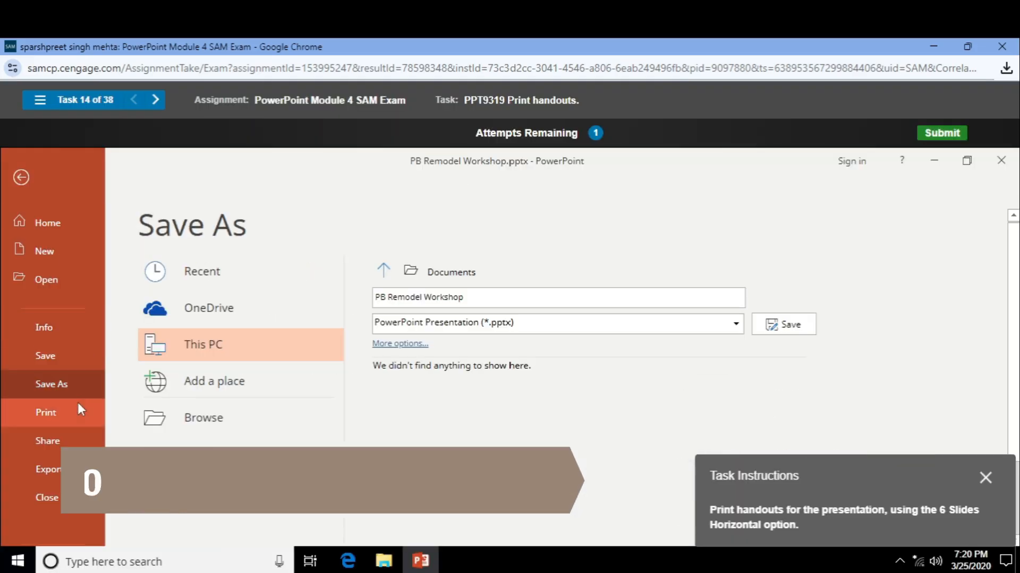
pyautogui.click(79, 412)
pyautogui.scroll(-2, 364, 357)
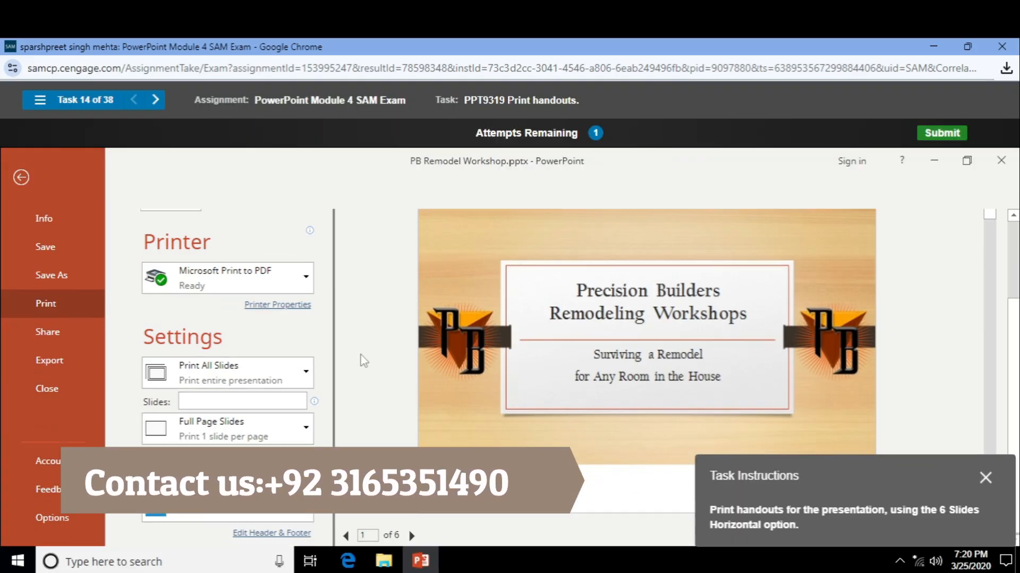
pyautogui.click(300, 375)
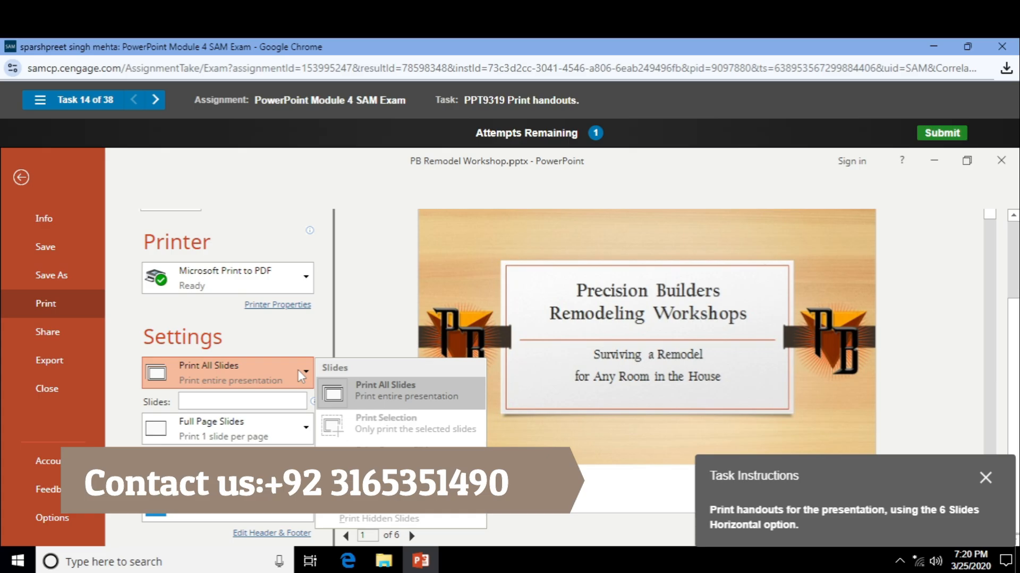
pyautogui.click(297, 370)
# - Set the print layout to 6 Slides Horizontal handouts, leaving colour and slide range as they are
pyautogui.click(306, 441)
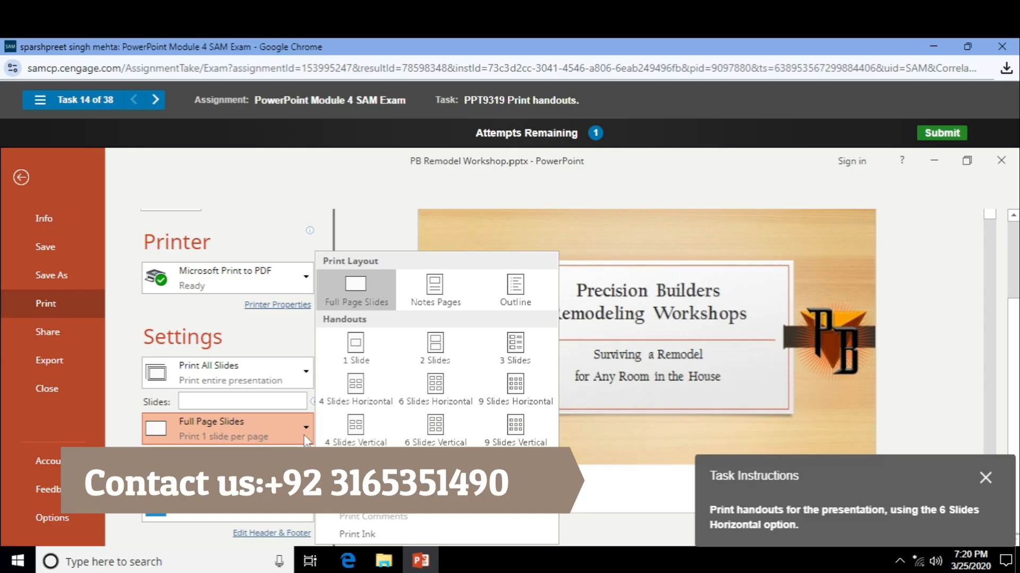
pyautogui.click(293, 434)
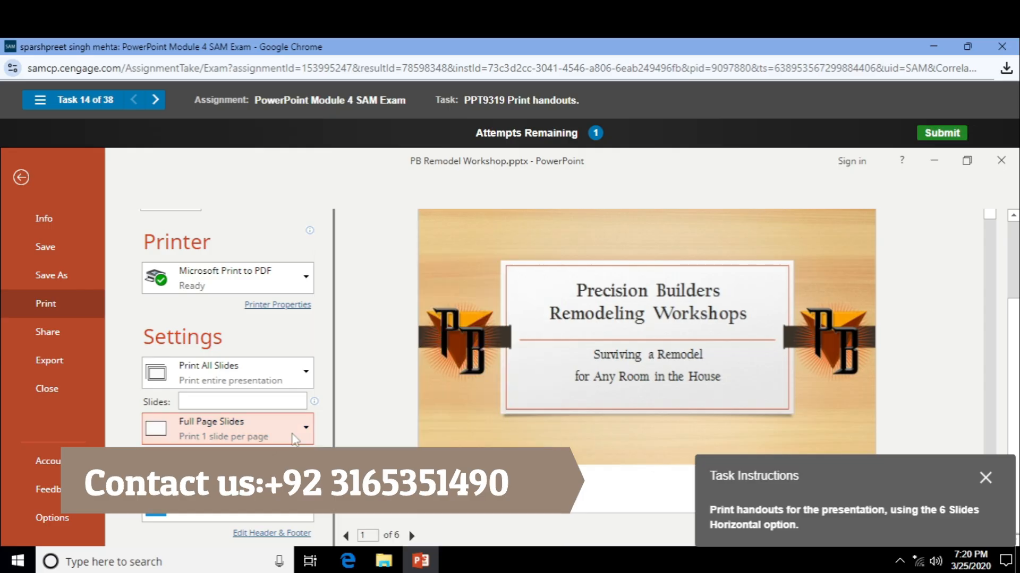
pyautogui.click(293, 515)
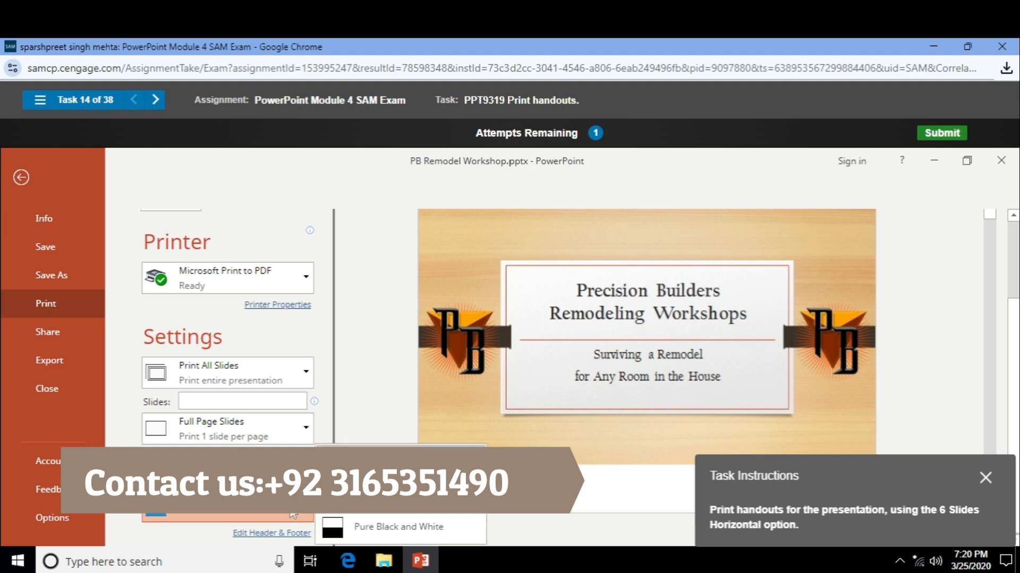
pyautogui.click(293, 515)
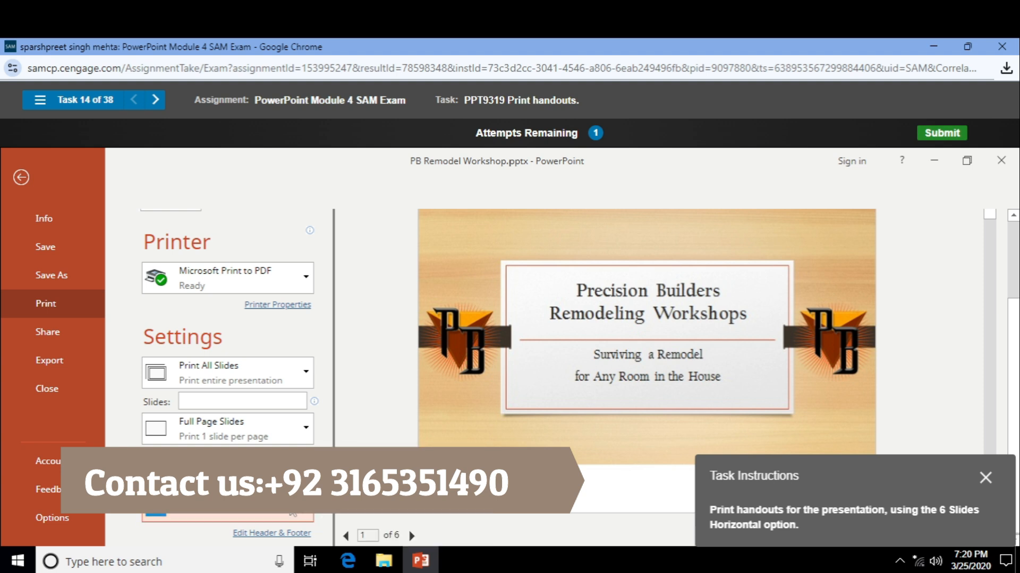
pyautogui.click(281, 376)
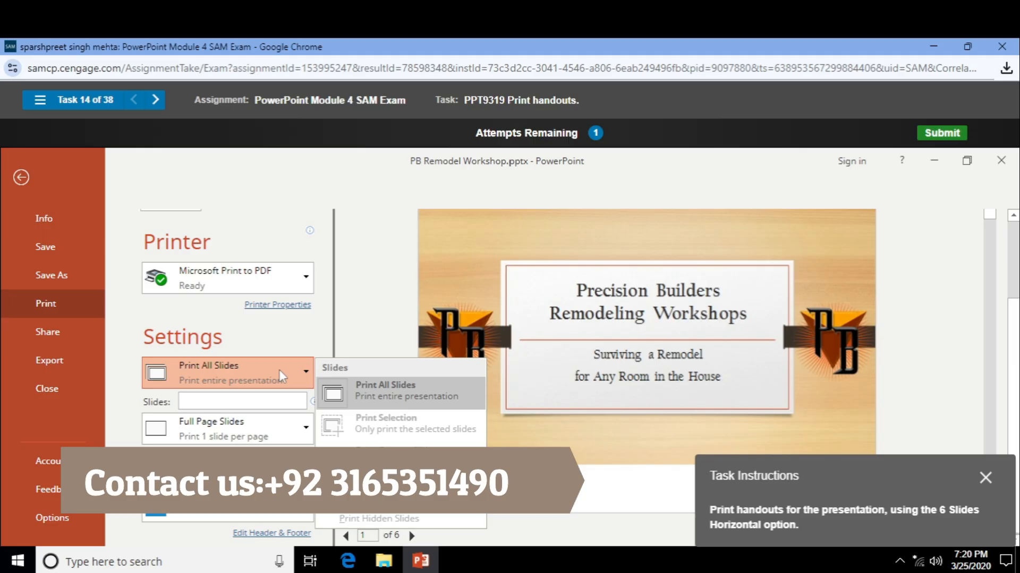
pyautogui.click(280, 371)
pyautogui.scroll(3, 280, 372)
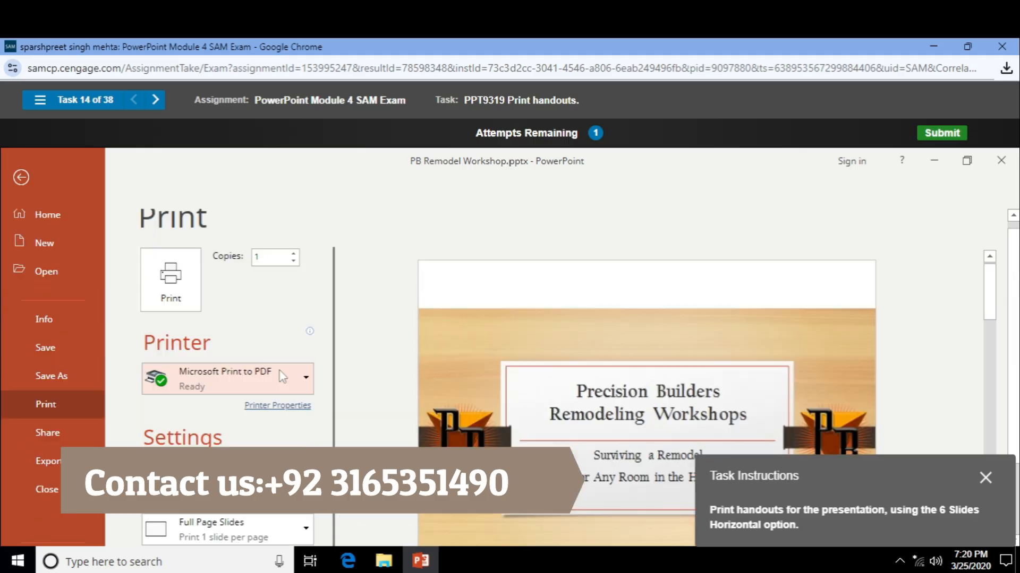
pyautogui.scroll(-3, 282, 375)
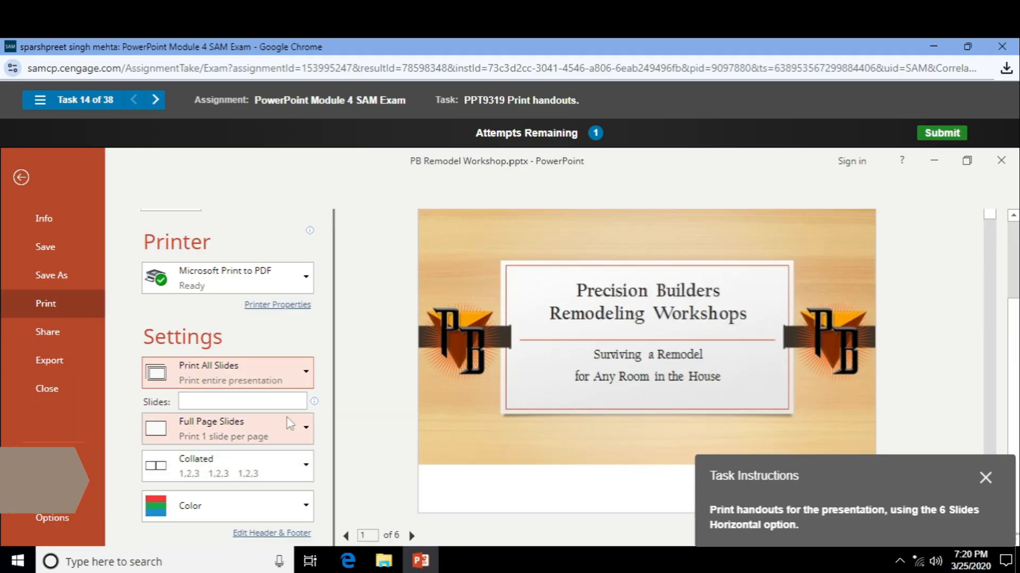
pyautogui.click(301, 442)
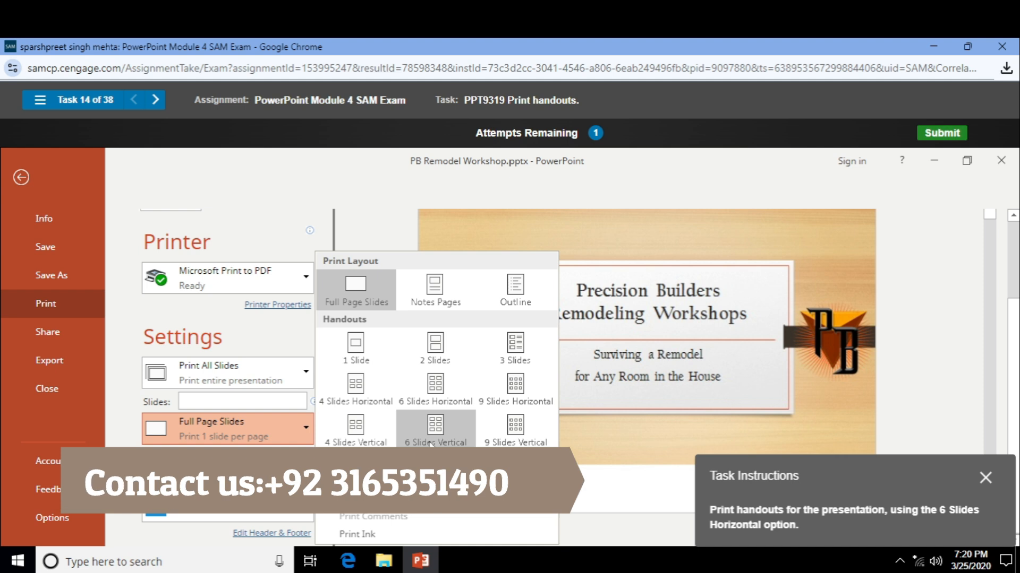
pyautogui.click(446, 389)
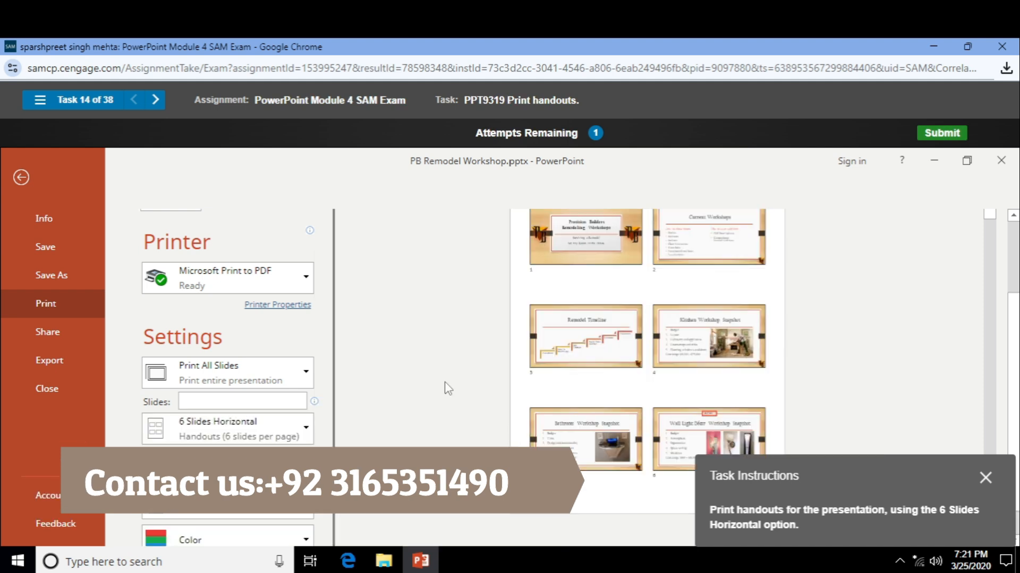